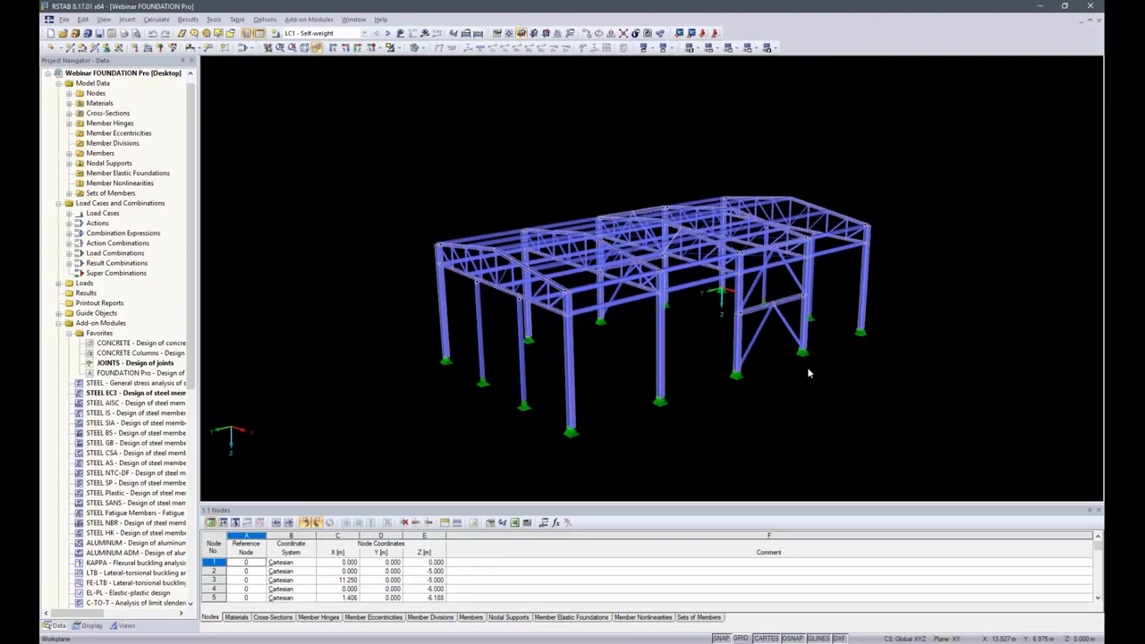
- Calculate the hall model and display its results, with the results summary table showing LC1 - Self-weight
double_click(143, 363)
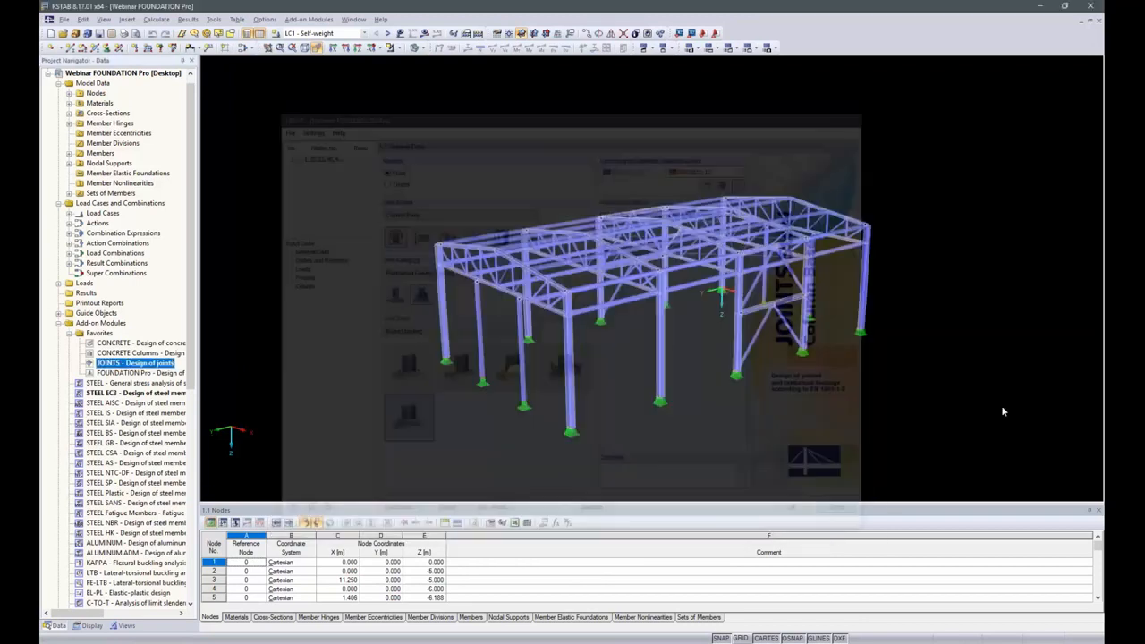
left_click(850, 516)
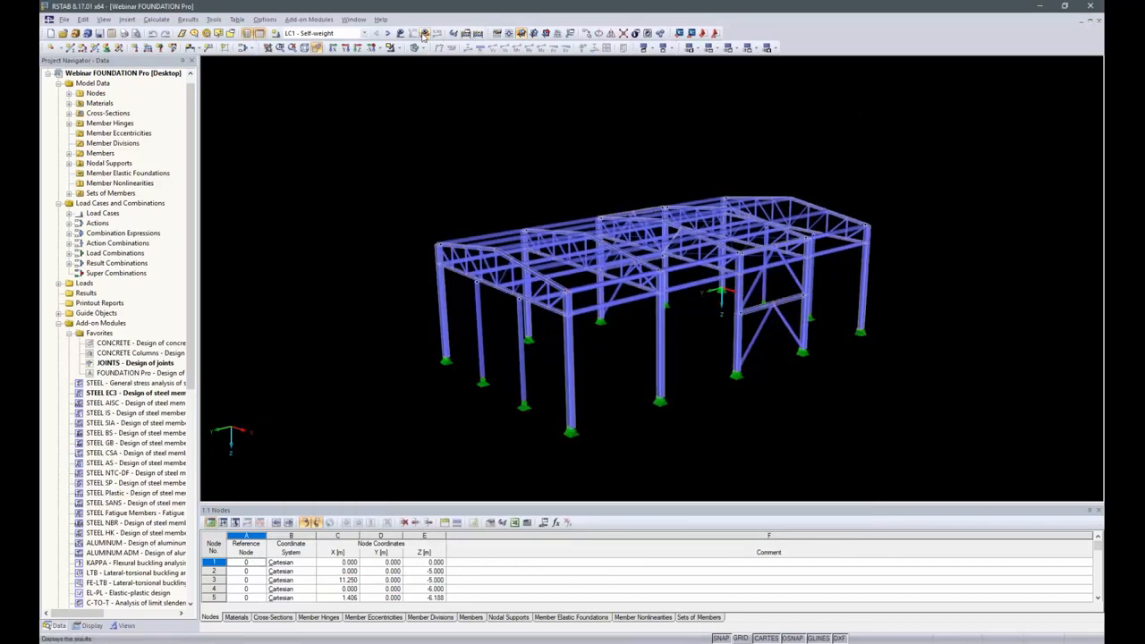
left_click(478, 33)
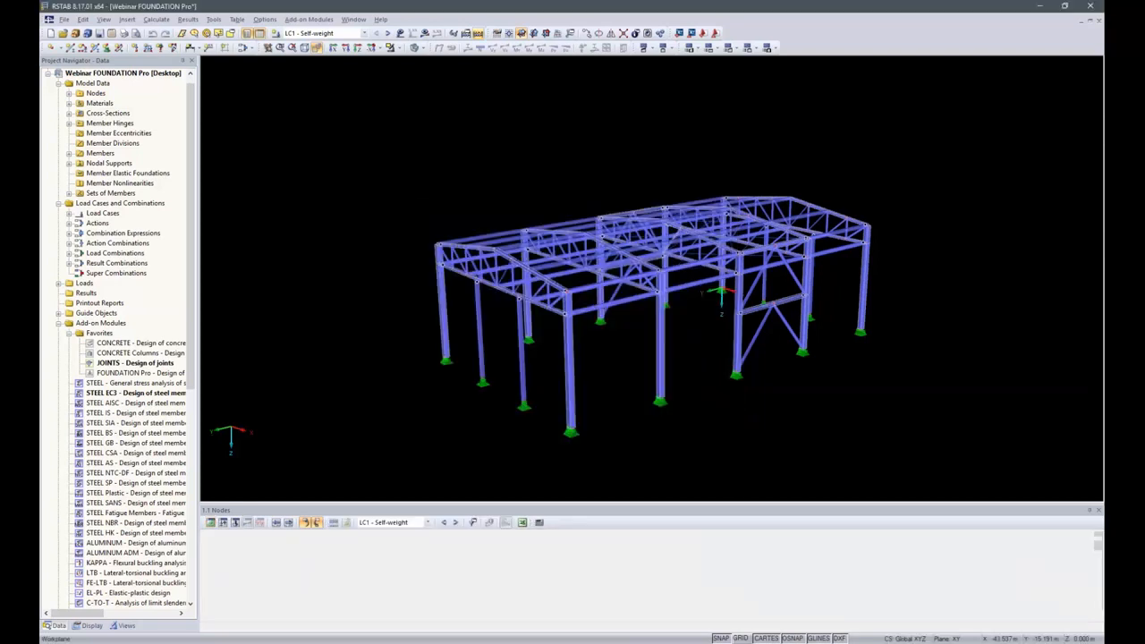
left_click(435, 34)
left_click(55, 625)
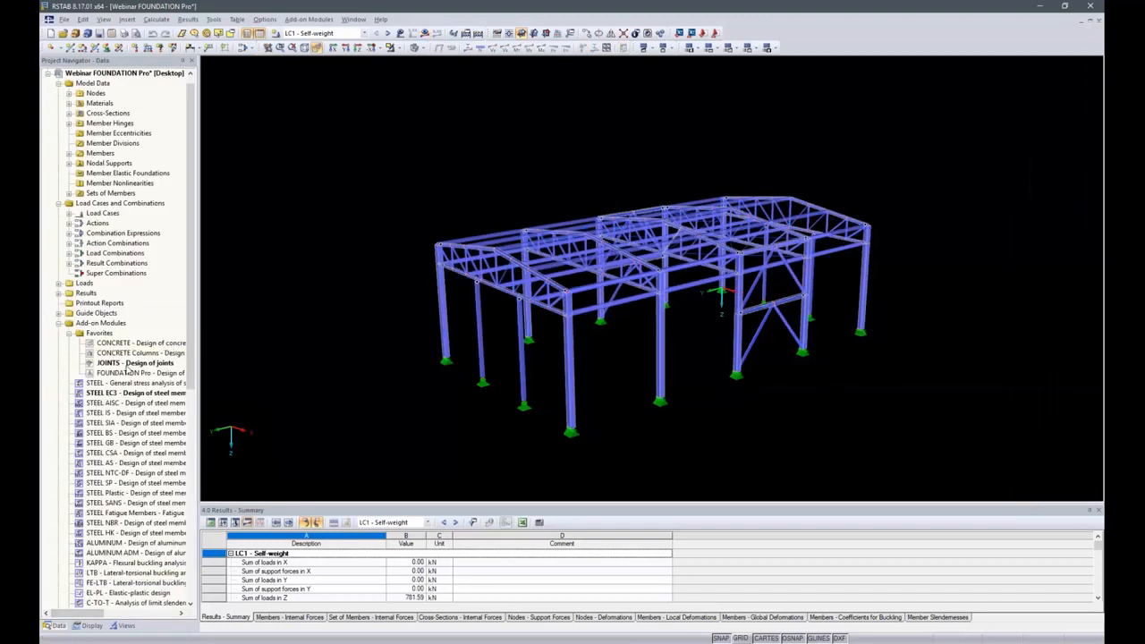
- Review the design summary and the bucket footing geometry of the column base in the JOINTS module
double_click(132, 363)
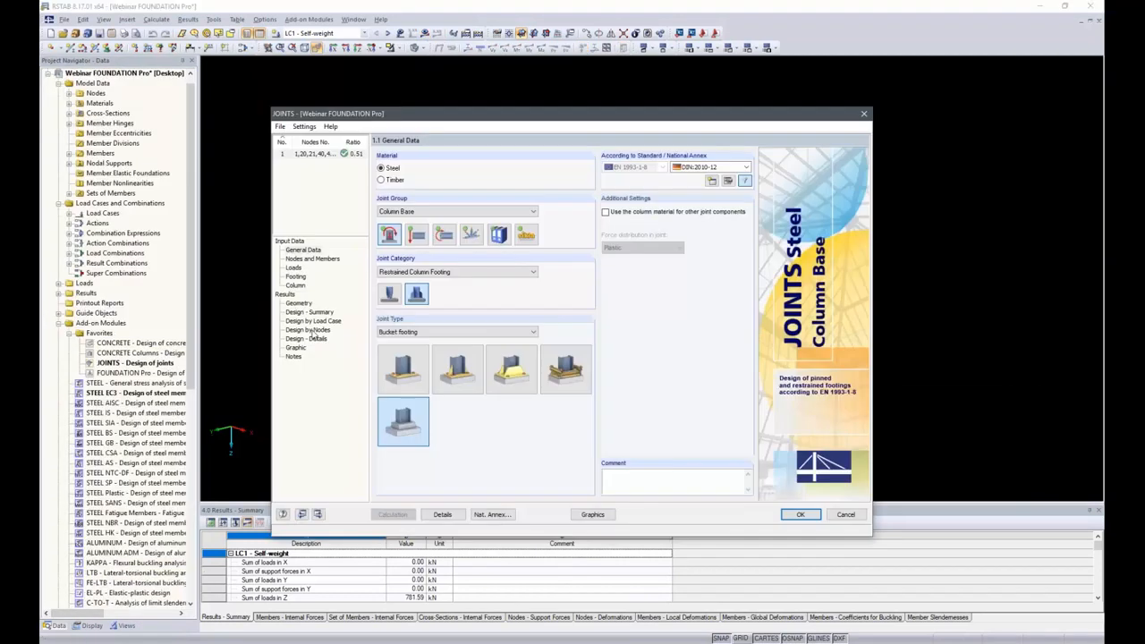
left_click(308, 311)
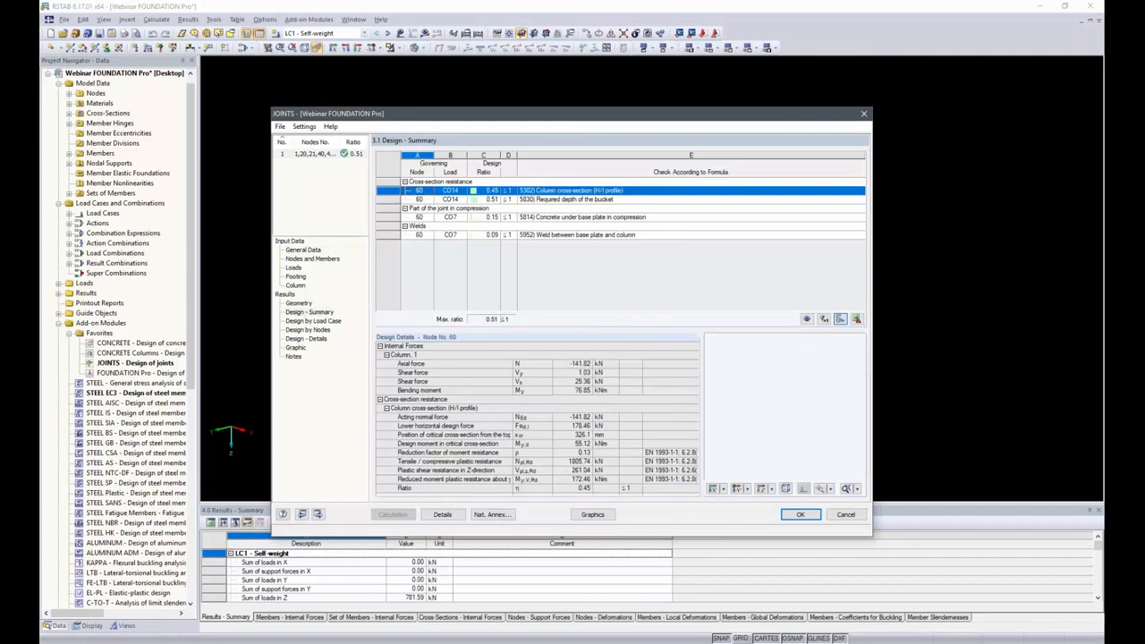
left_click(295, 304)
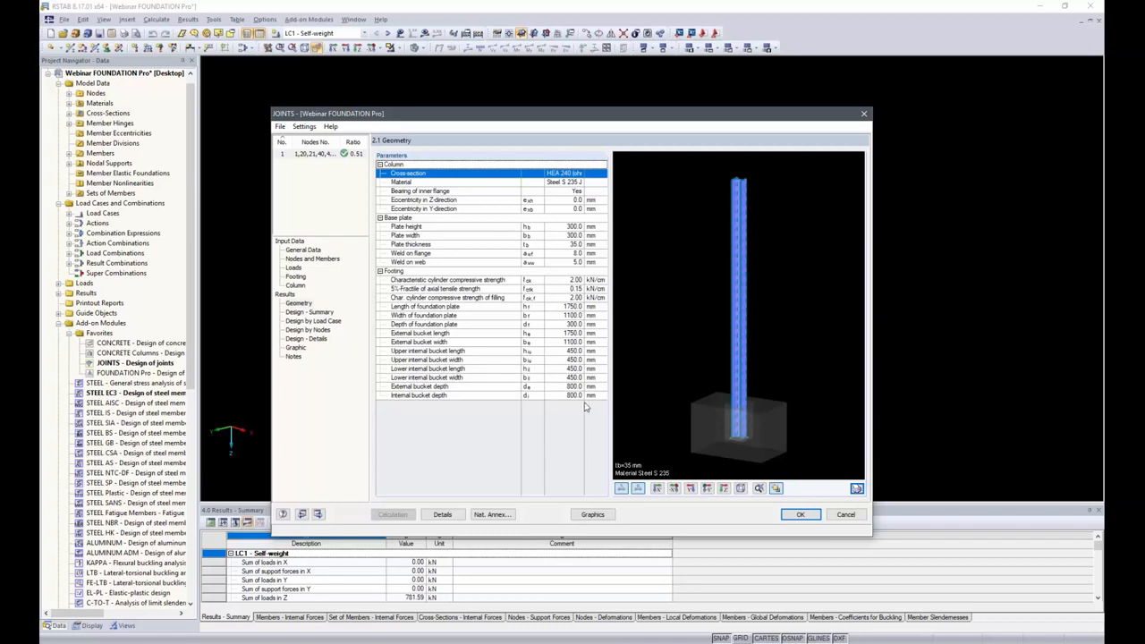
left_click(800, 516)
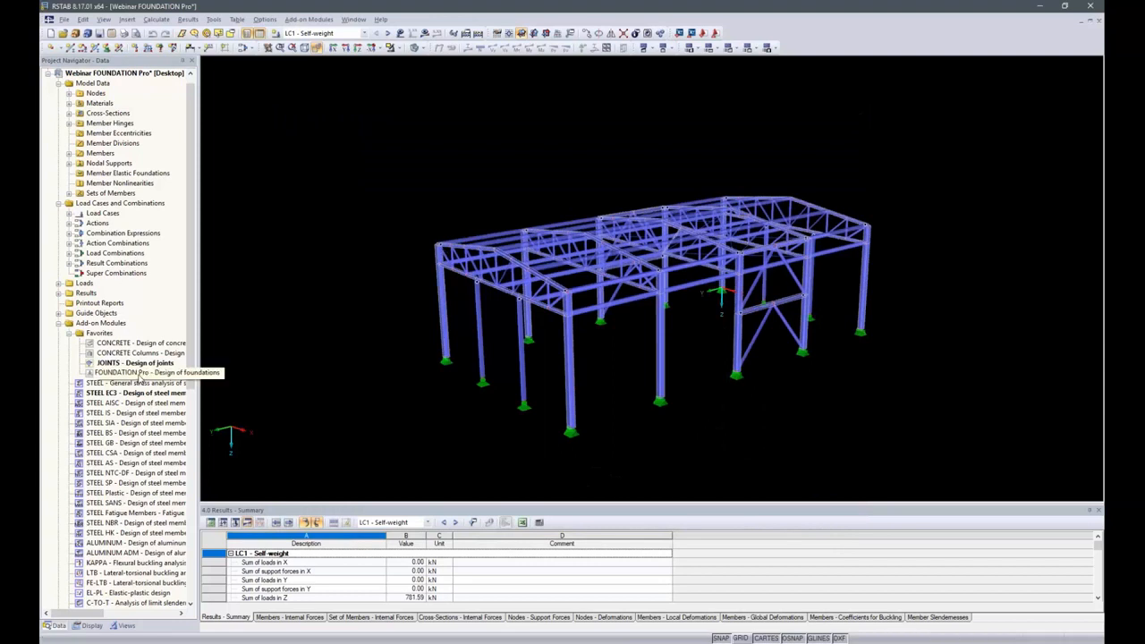
- Start a FOUNDATION Pro design and limit foundation 1 to support nodes 1,20,21,40,41,60,61,80,81,100, removing the gable column supports
double_click(140, 373)
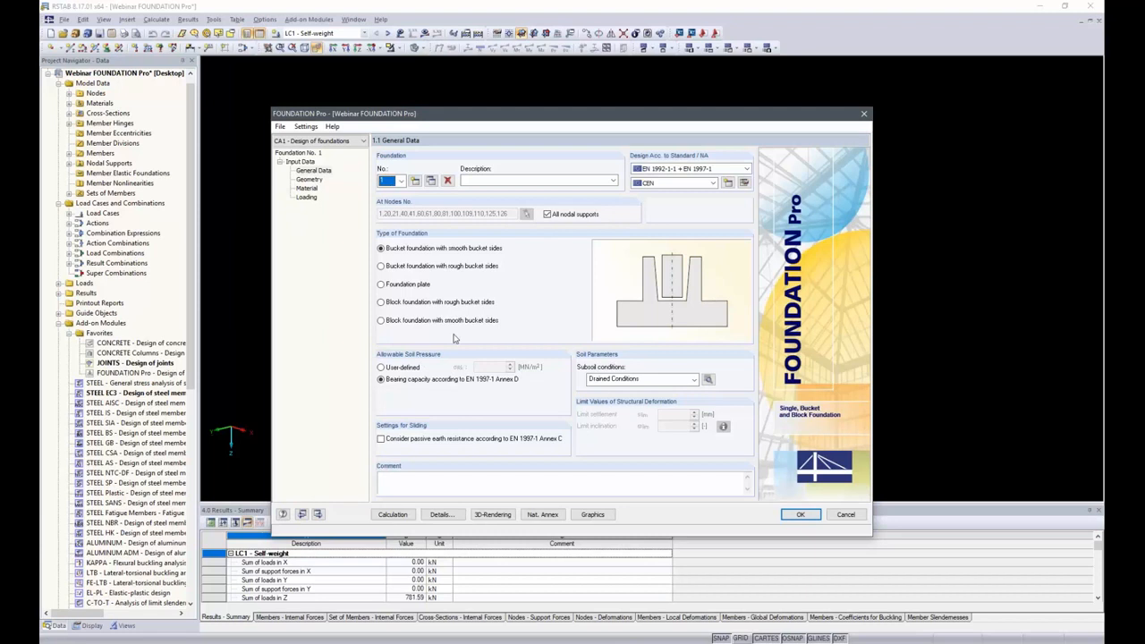
left_click(546, 215)
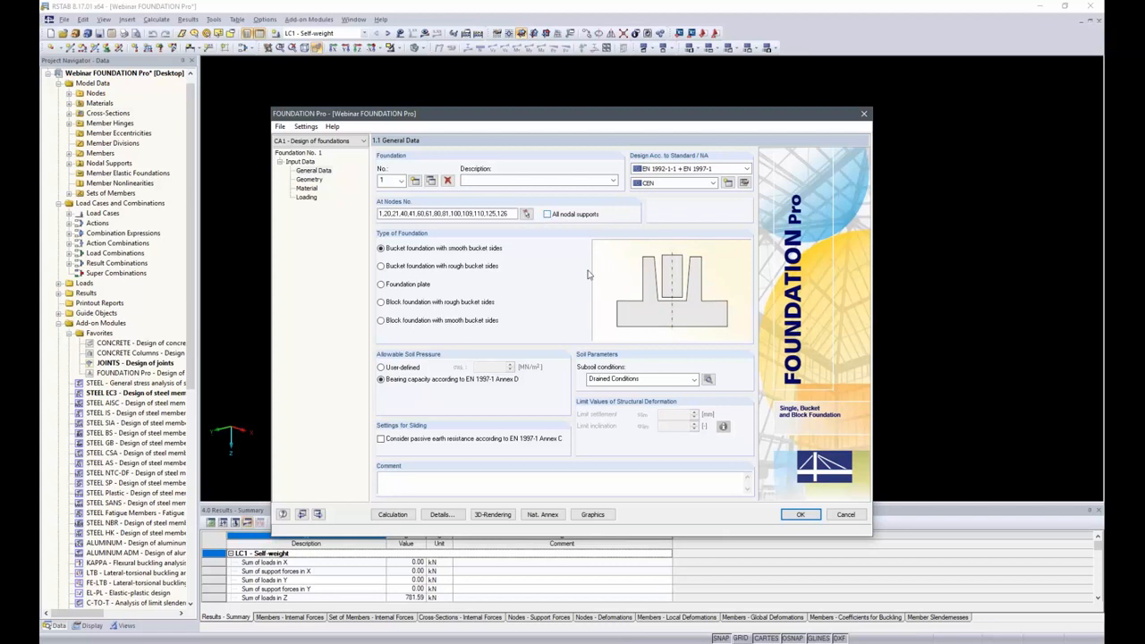
left_click(527, 215)
middle_click_drag(450, 438, 678, 361, "ctrl")
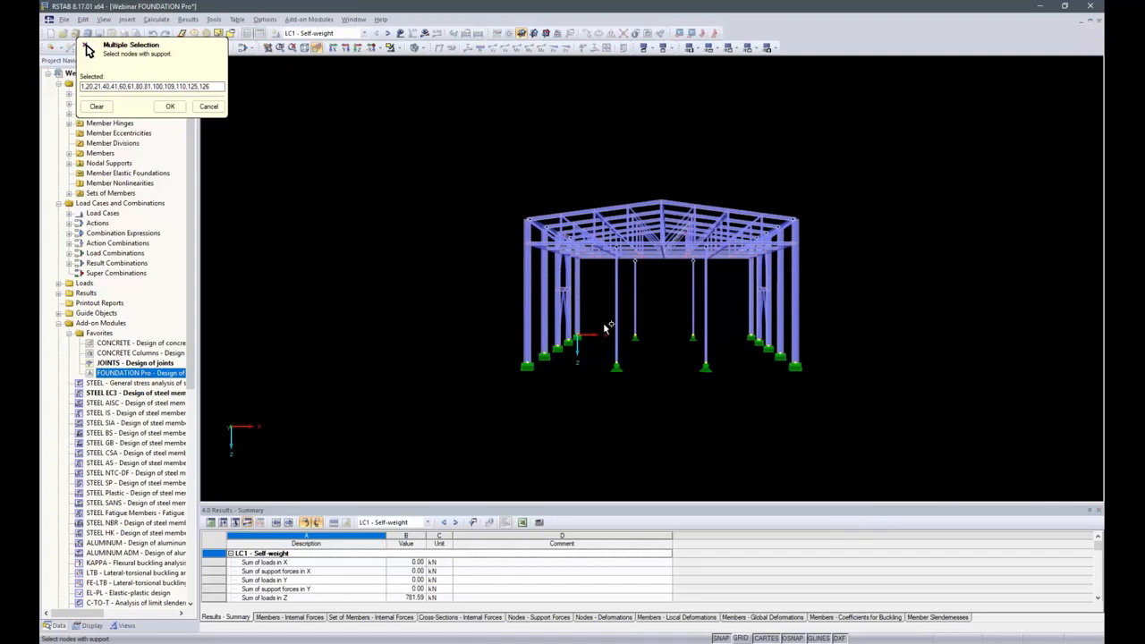
left_click_drag(597, 311, 737, 410)
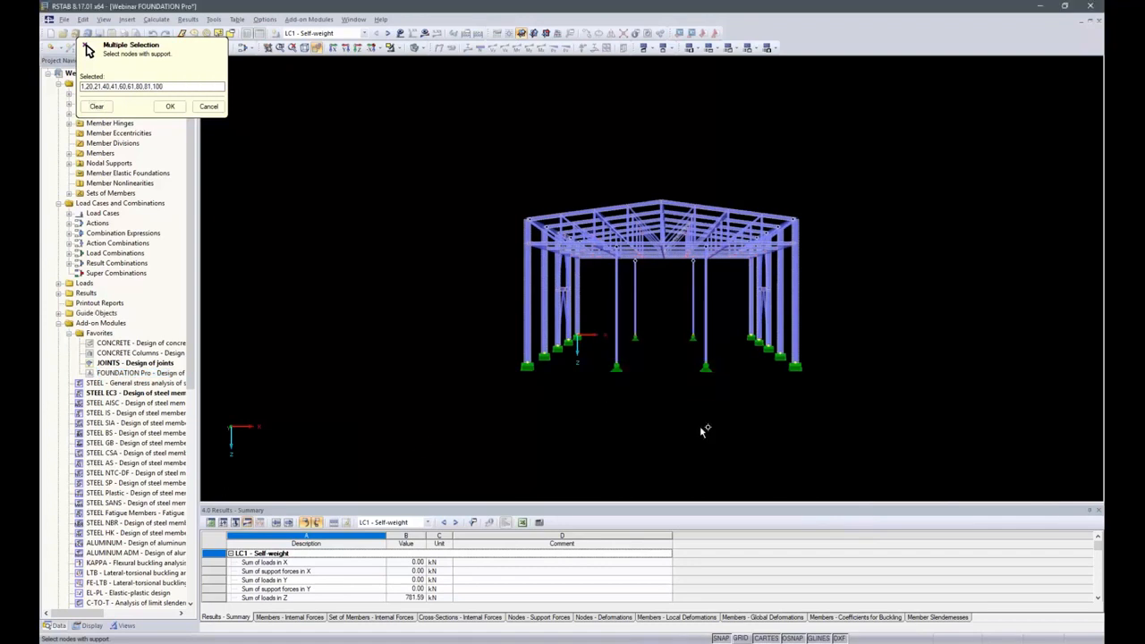
left_click(170, 107)
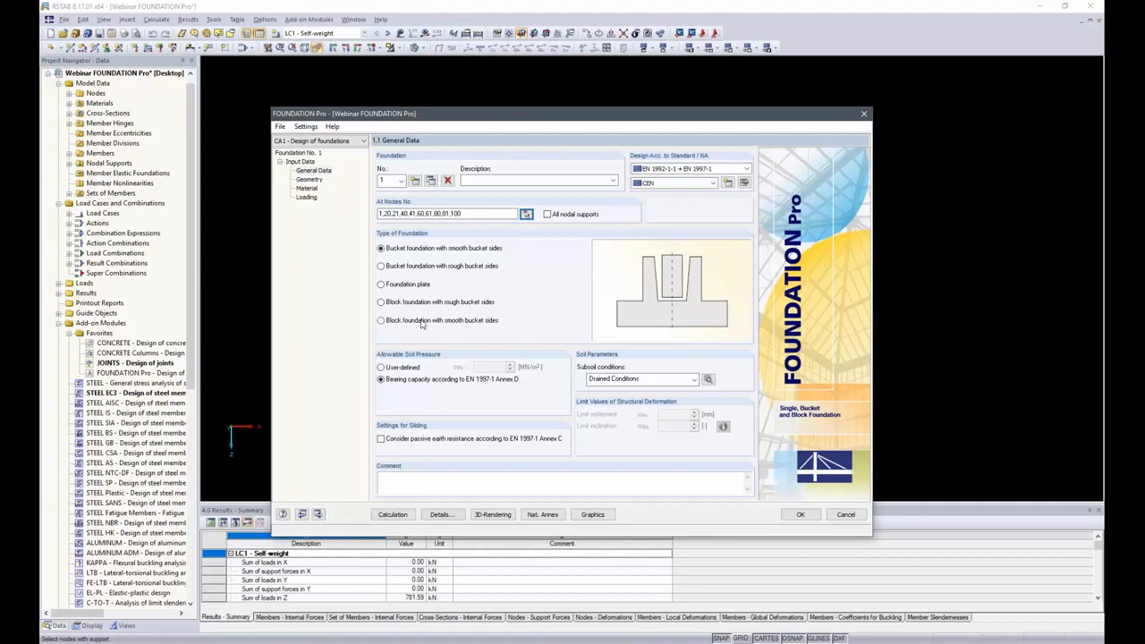
- Set the foundation type to block foundation with smooth bucket sides and the subsoil to Drained Conditions
left_click(381, 320)
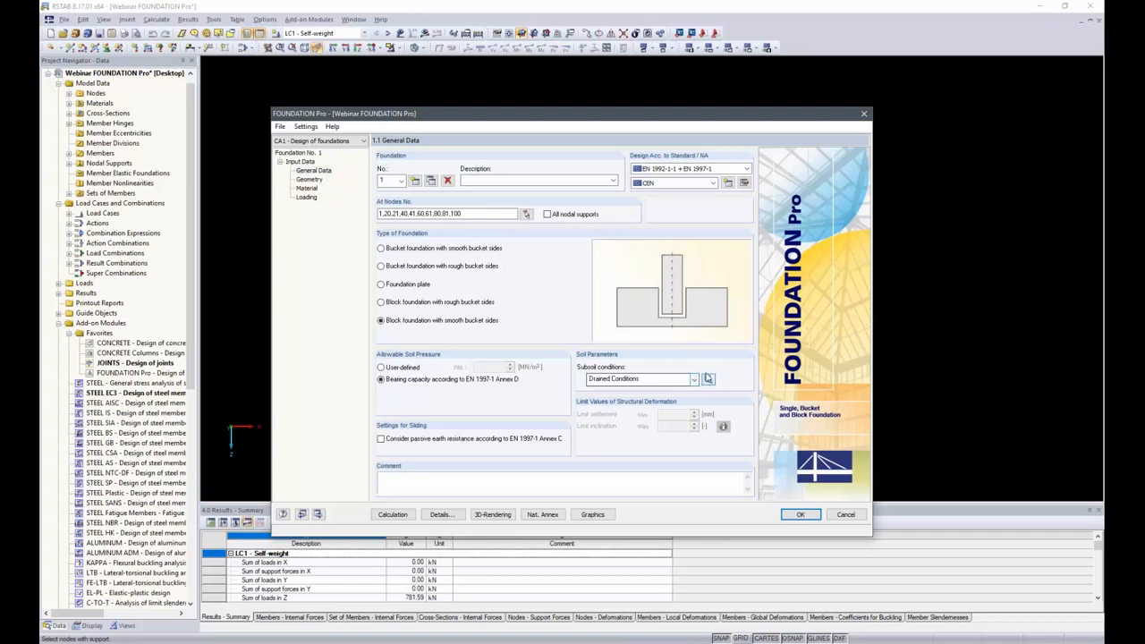
left_click(693, 380)
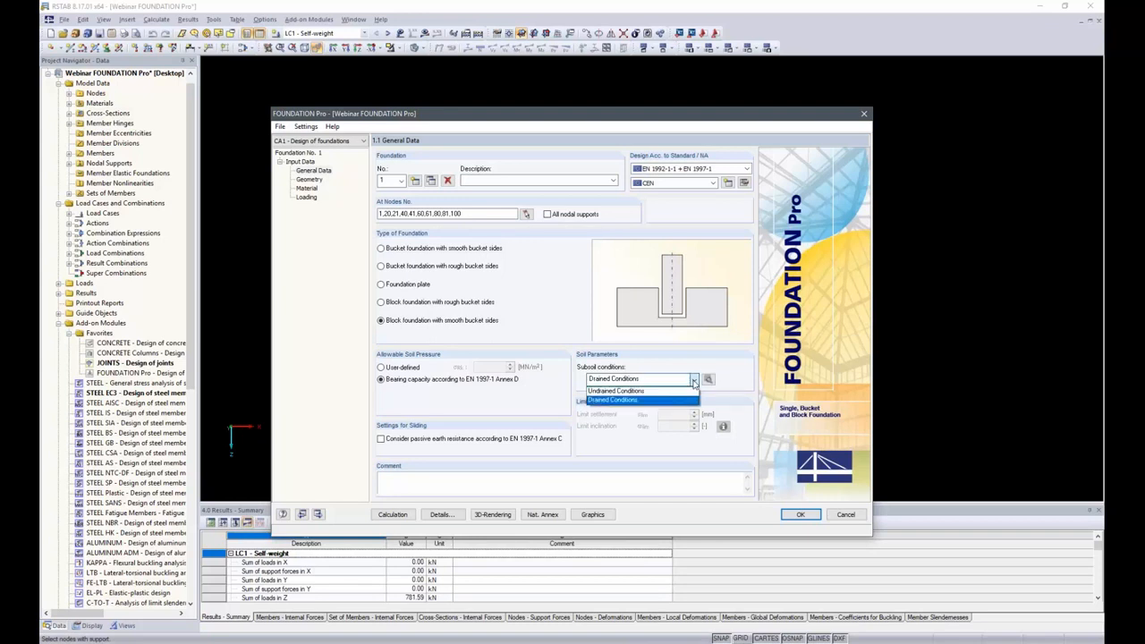
left_click(666, 400)
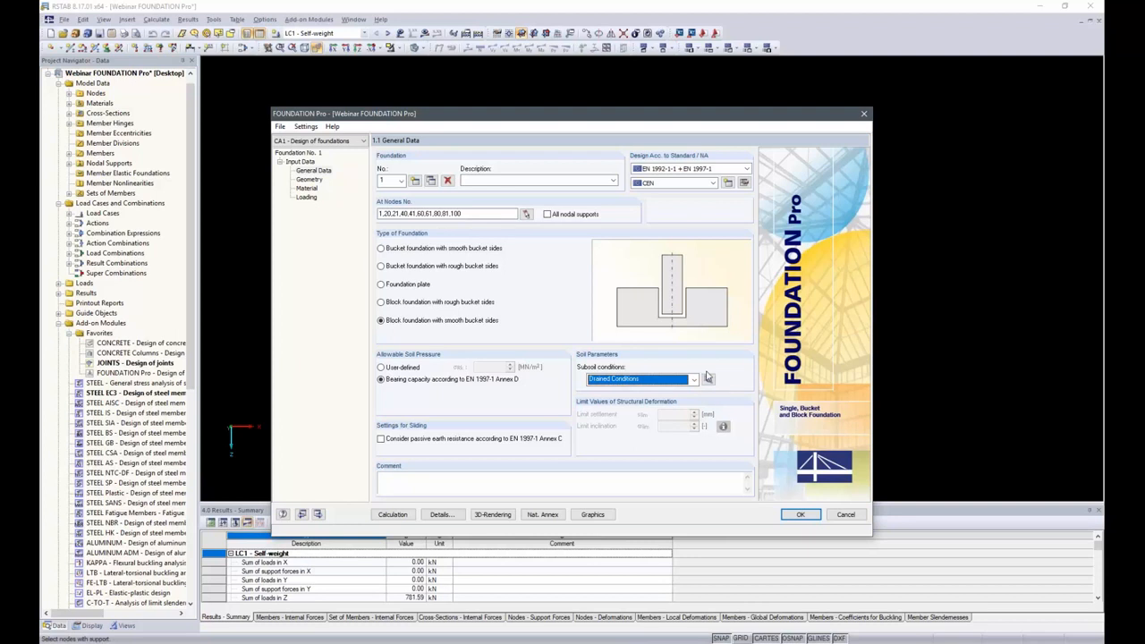
- In the soil profile, set the Sand, Gravelly Sand (SP) layer's thickness to 1.1 m and clear its comment
left_click(707, 380)
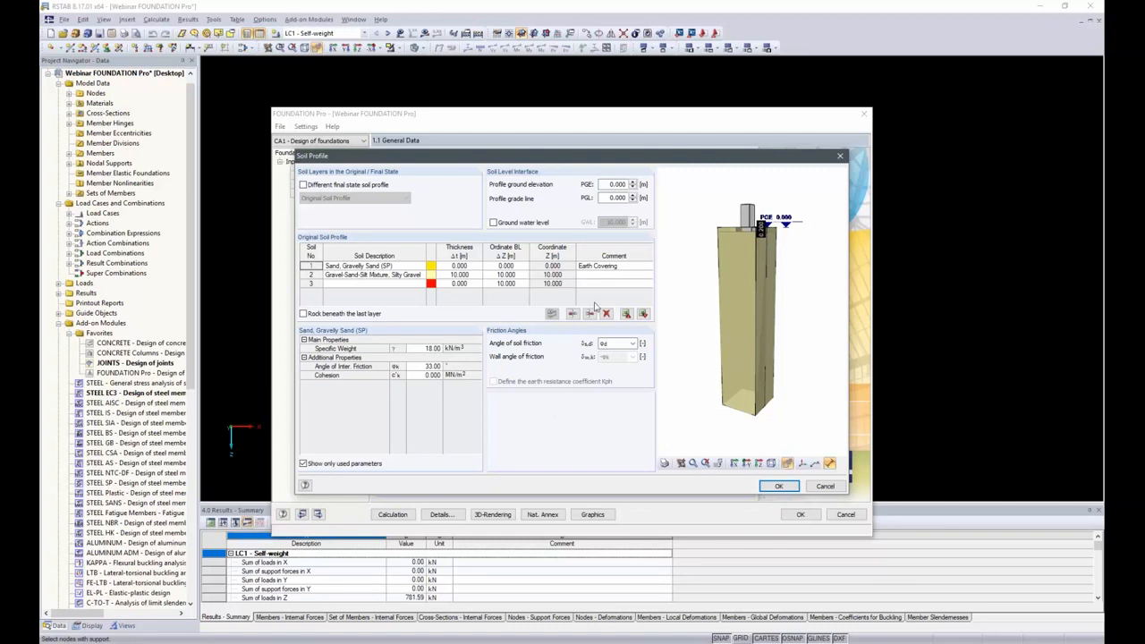
left_click(461, 267)
type("1.1")
key("Tab")
key("Tab")
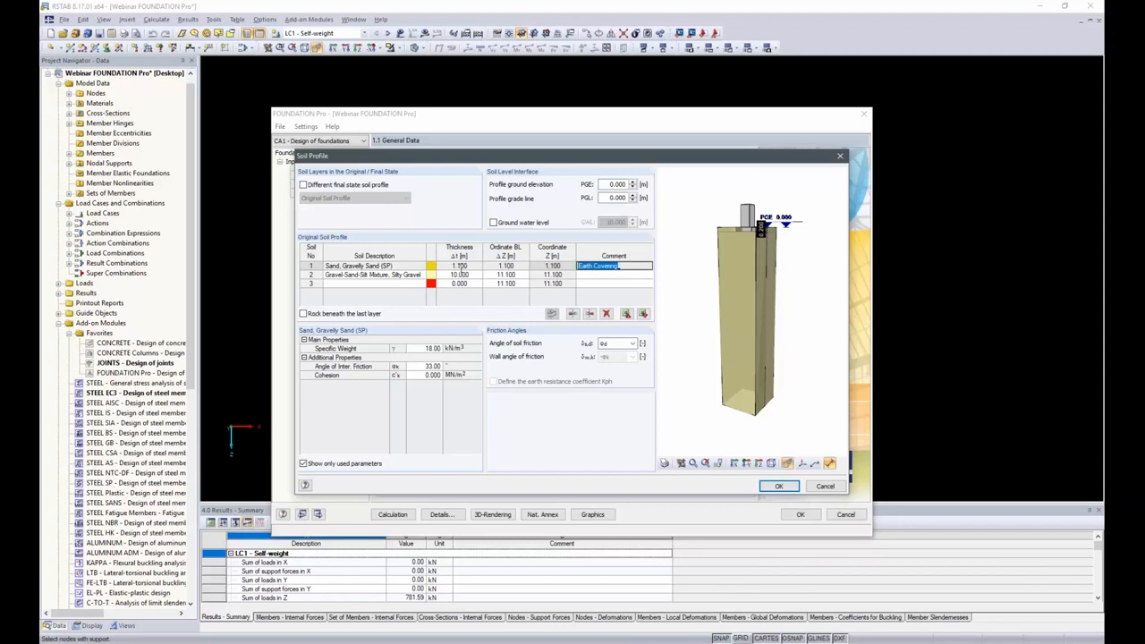
key("BackSpace")
key("Tab")
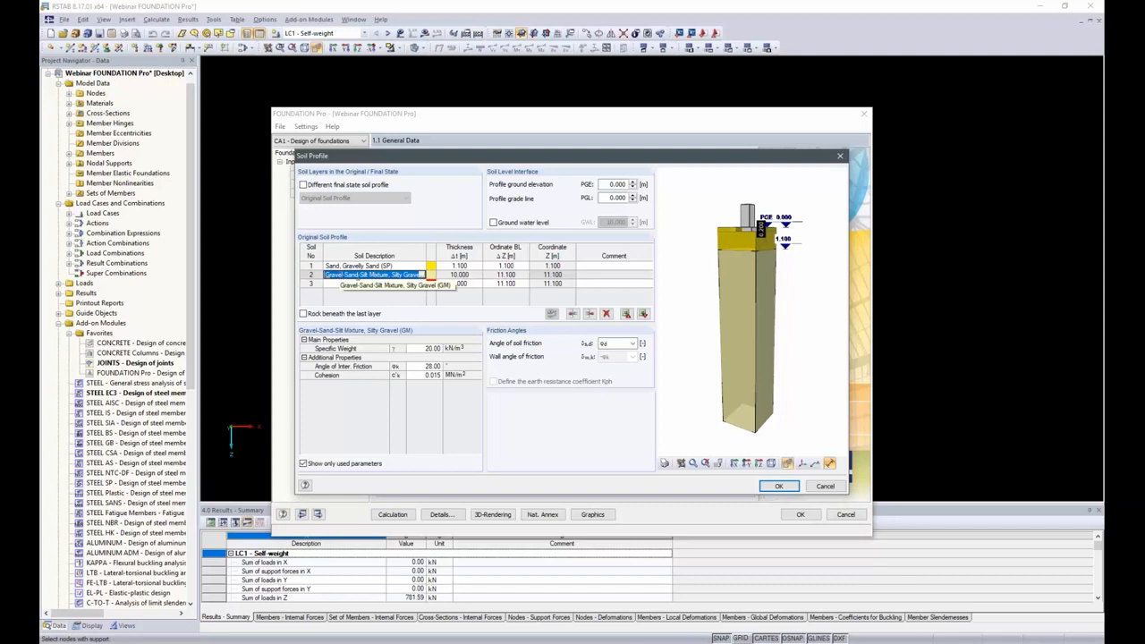
- Set the thickness of the second soil layer, Gravel-Sand-Silt Mixture, to 1 m
left_click(459, 274)
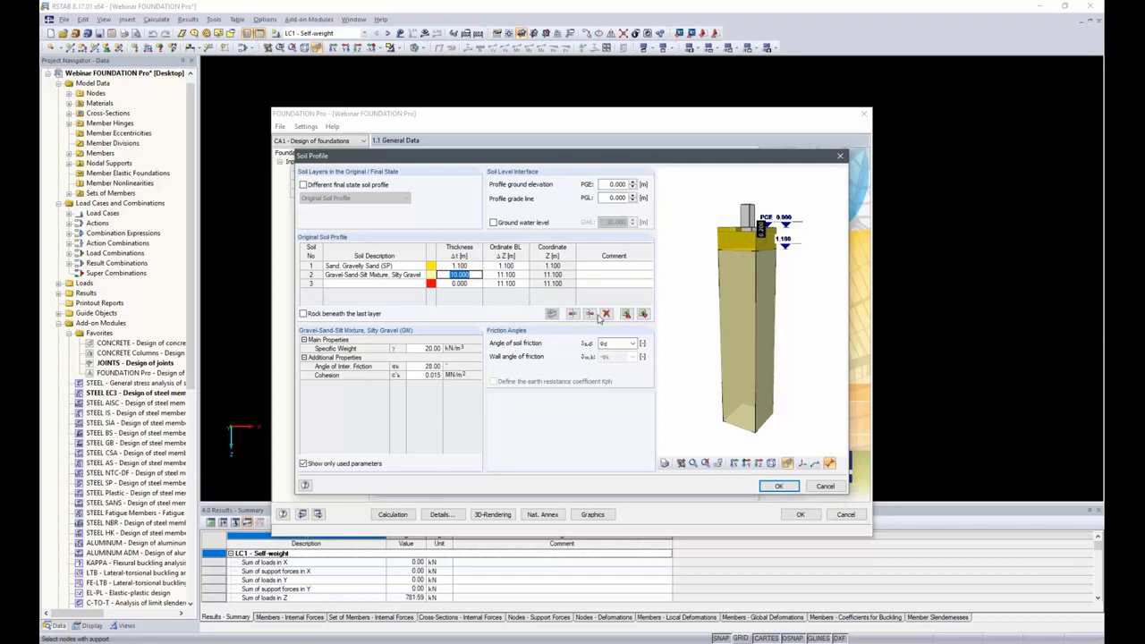
type("1")
key("Tab")
key("Tab")
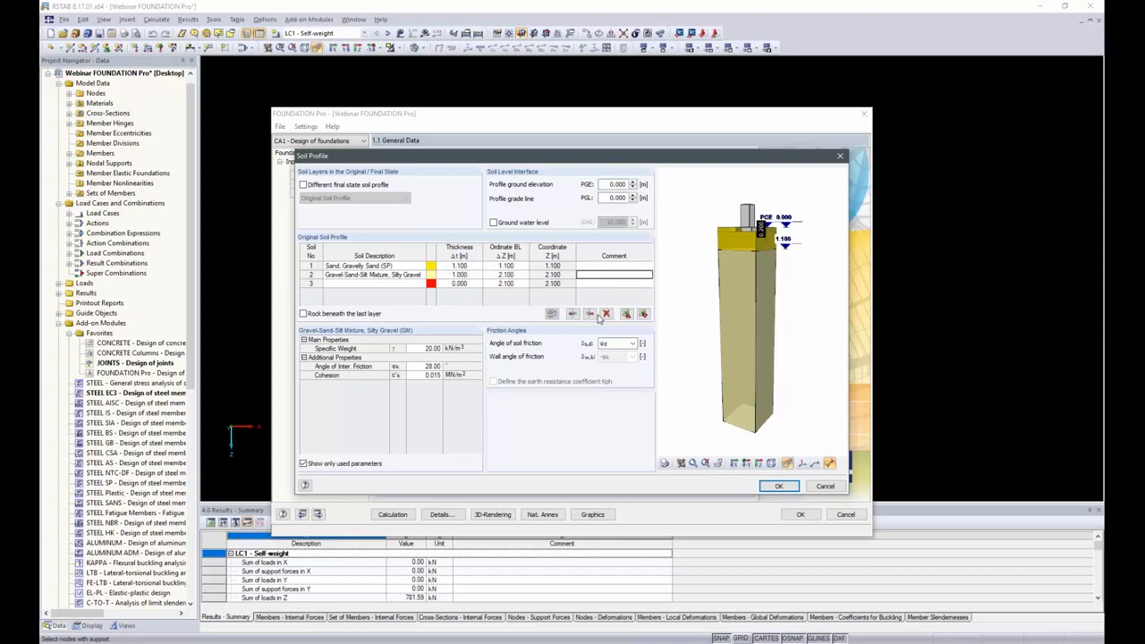
key("Tab")
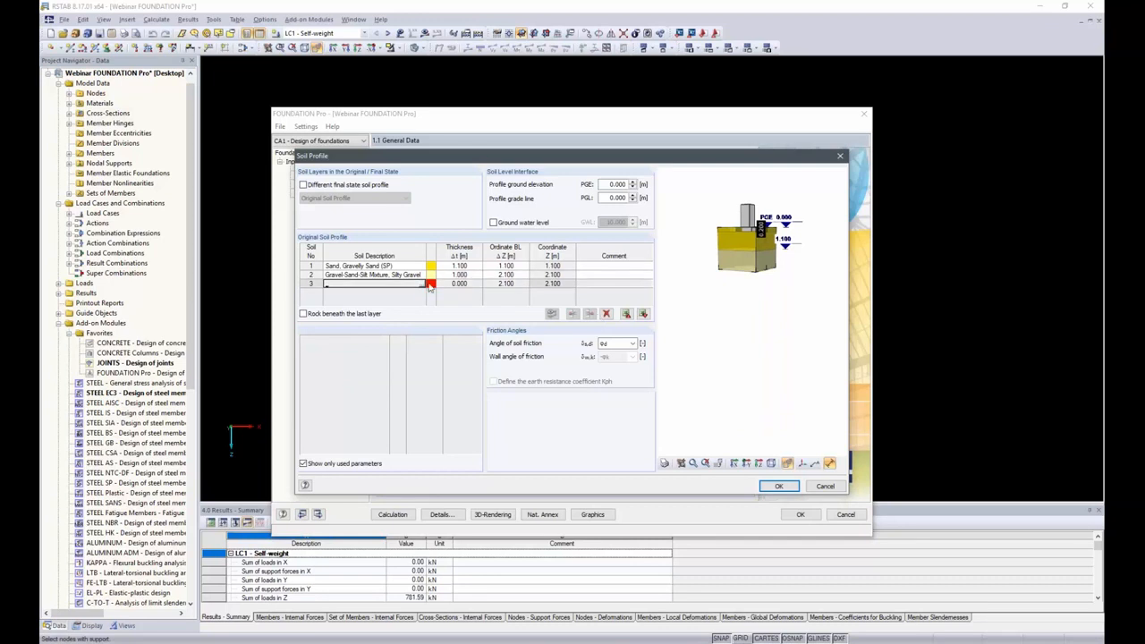
- Add Silty Sand, Sand-Silt Mixture (SM) from the material library as the third soil layer, 0.25 m thick
left_click(424, 285)
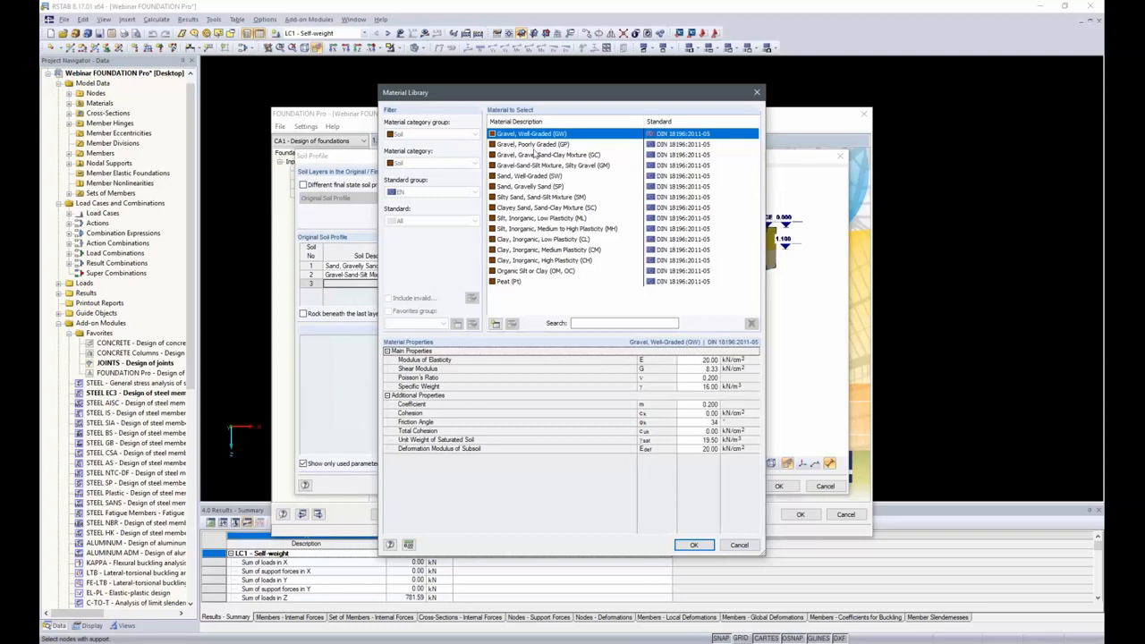
left_click(513, 198)
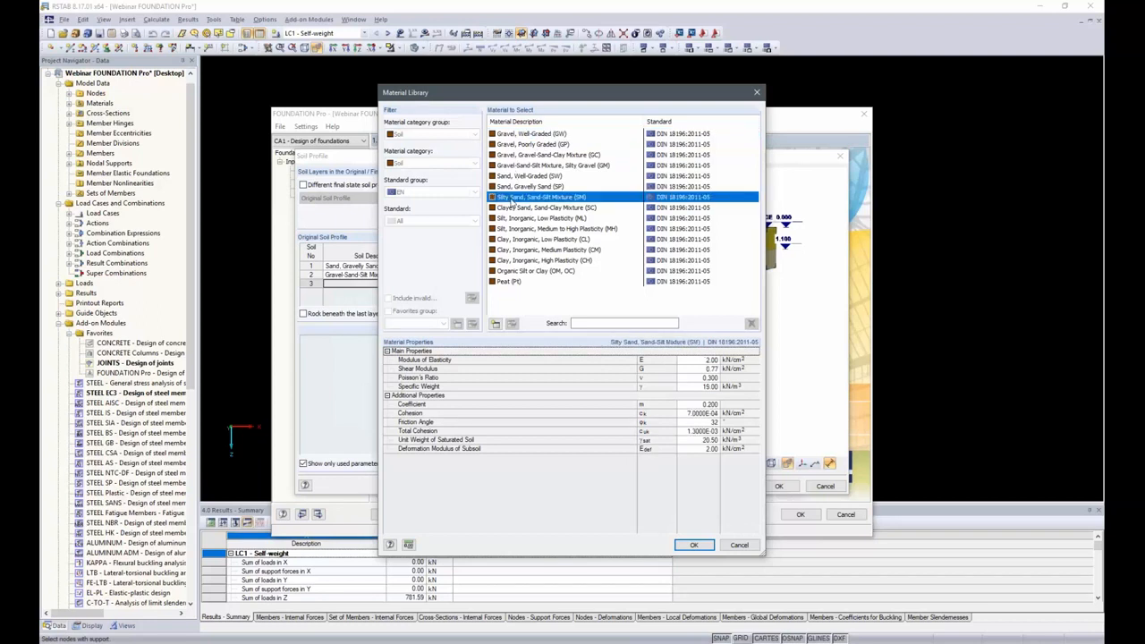
double_click(511, 201)
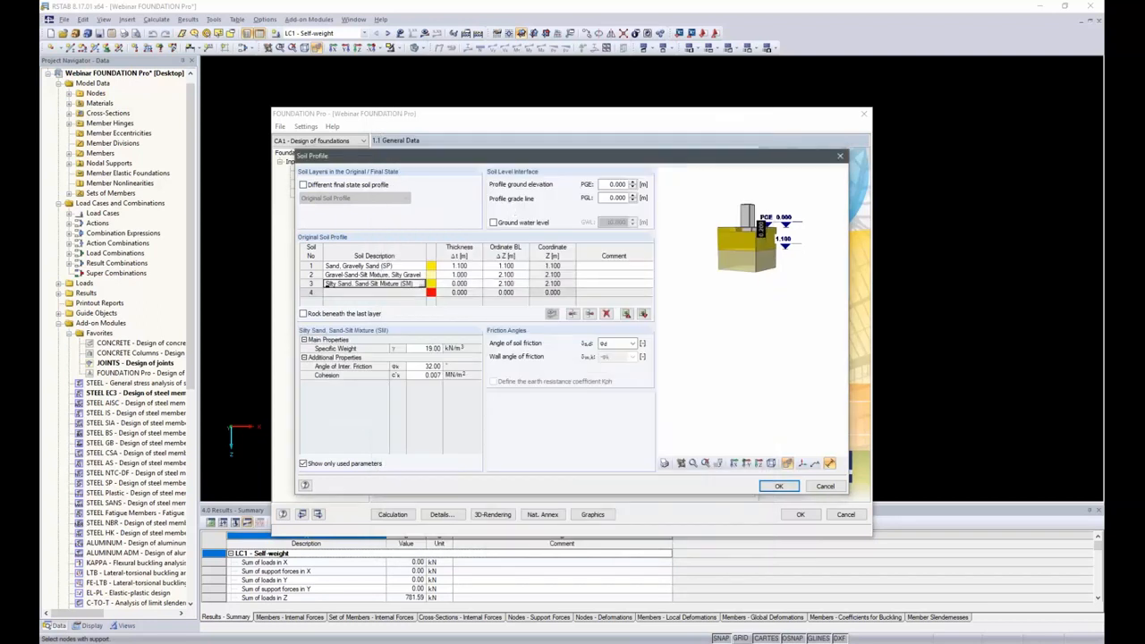
left_click(464, 284)
double_click(461, 283)
type("2.5")
key("Return")
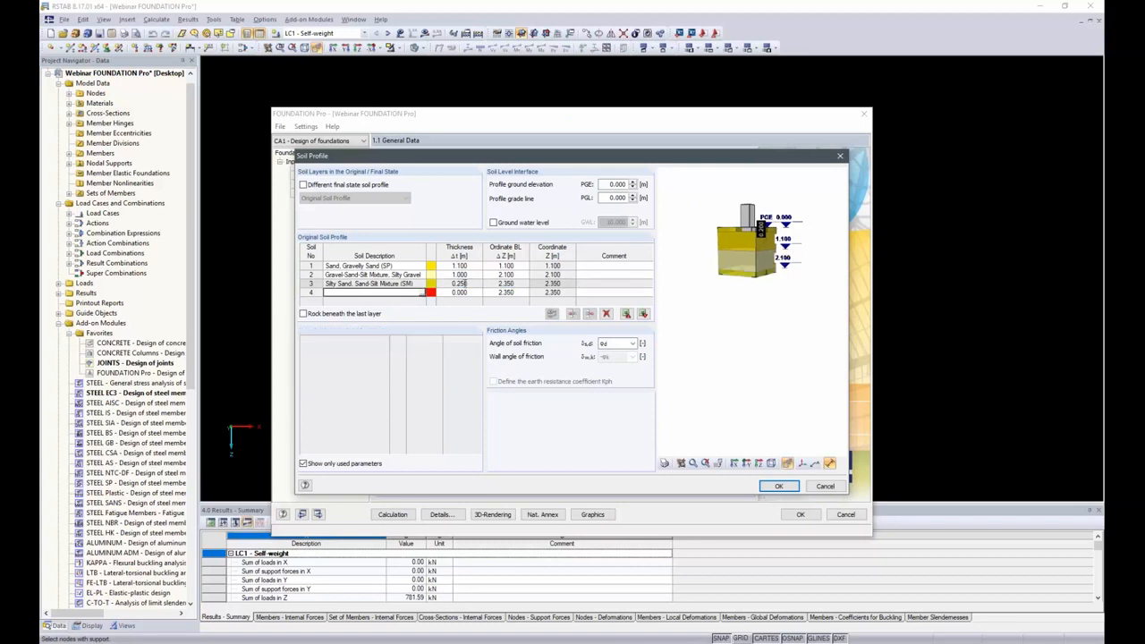
- Add Silt, Inorganic, Low Plasticity (ML) from the material library as the fourth soil layer, 0.5 m thick
left_click(422, 293)
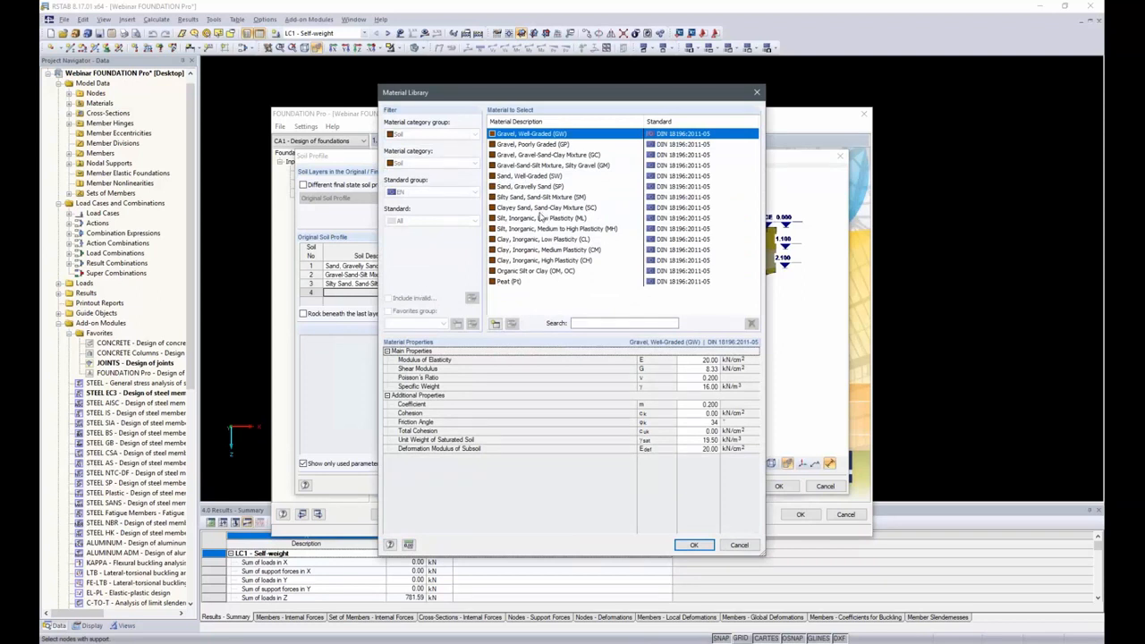
left_click(540, 218)
double_click(540, 218)
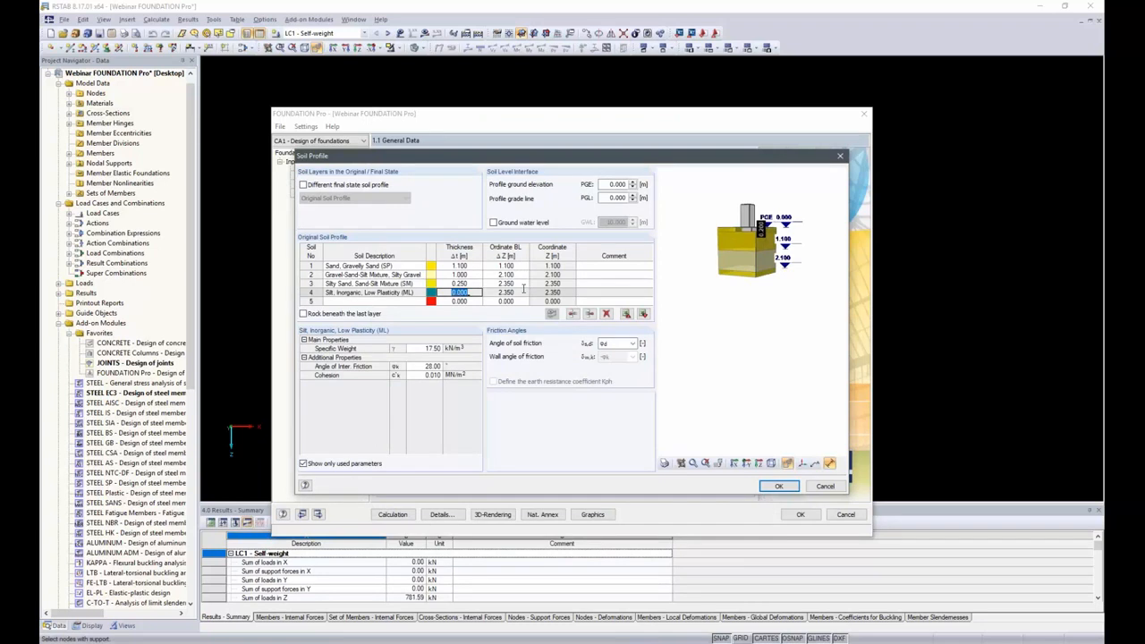
key("BackSpace")
type(".5")
key("Tab")
key("Tab")
key("Tab")
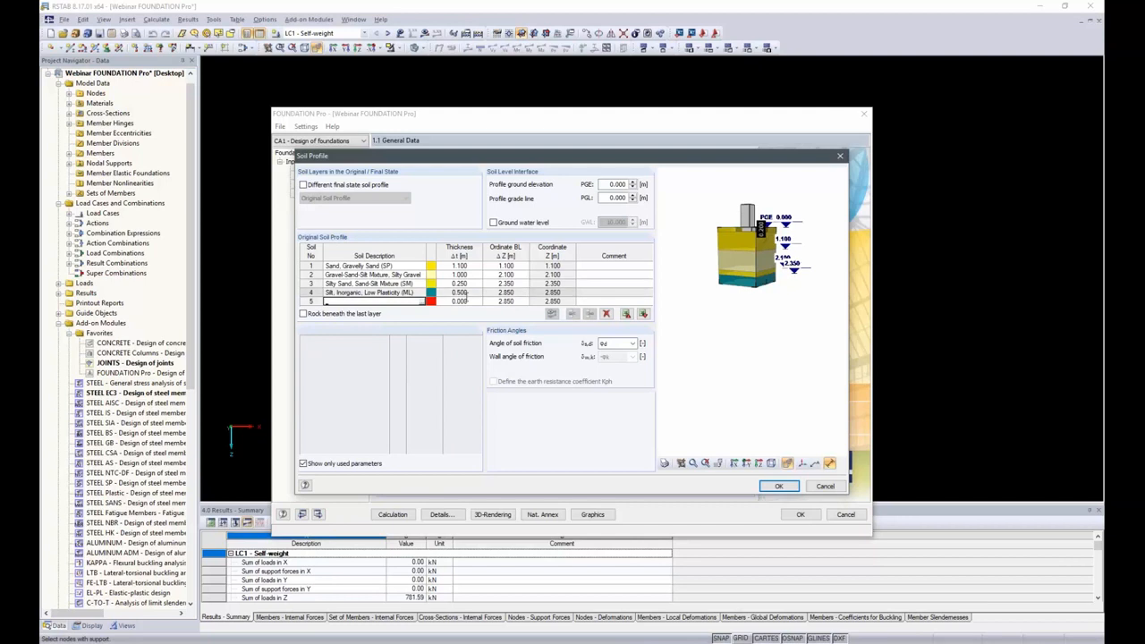
- Add Gravel, Gravel-Sand-Clay Mixture (GC) from the material library as the fifth soil layer, 7.15 m thick
left_click(421, 301)
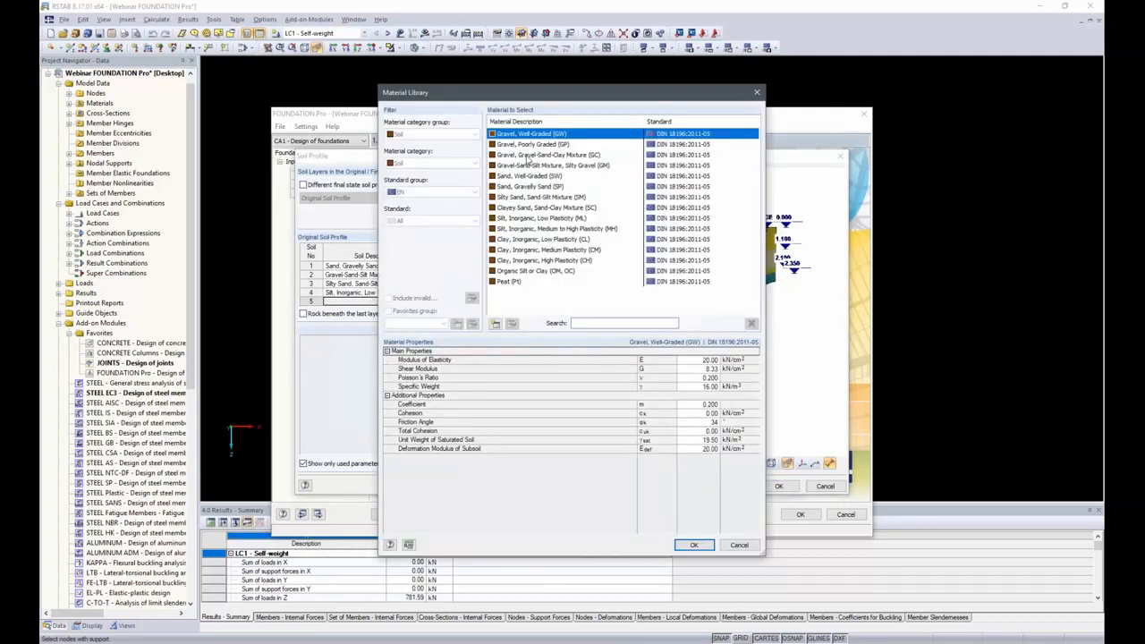
double_click(525, 156)
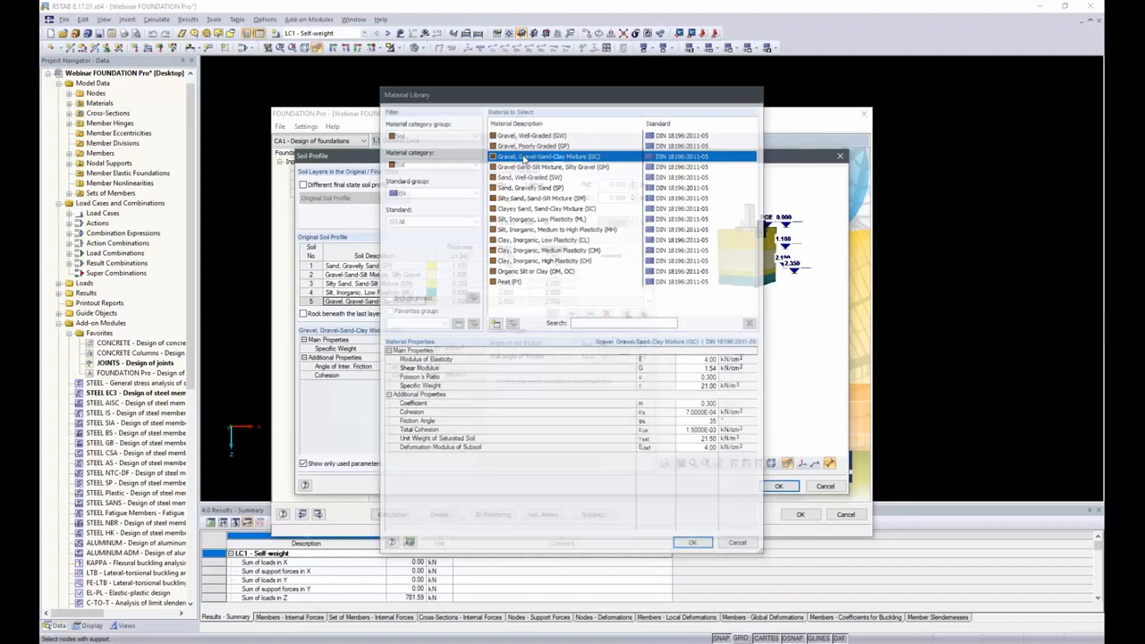
left_click(458, 302)
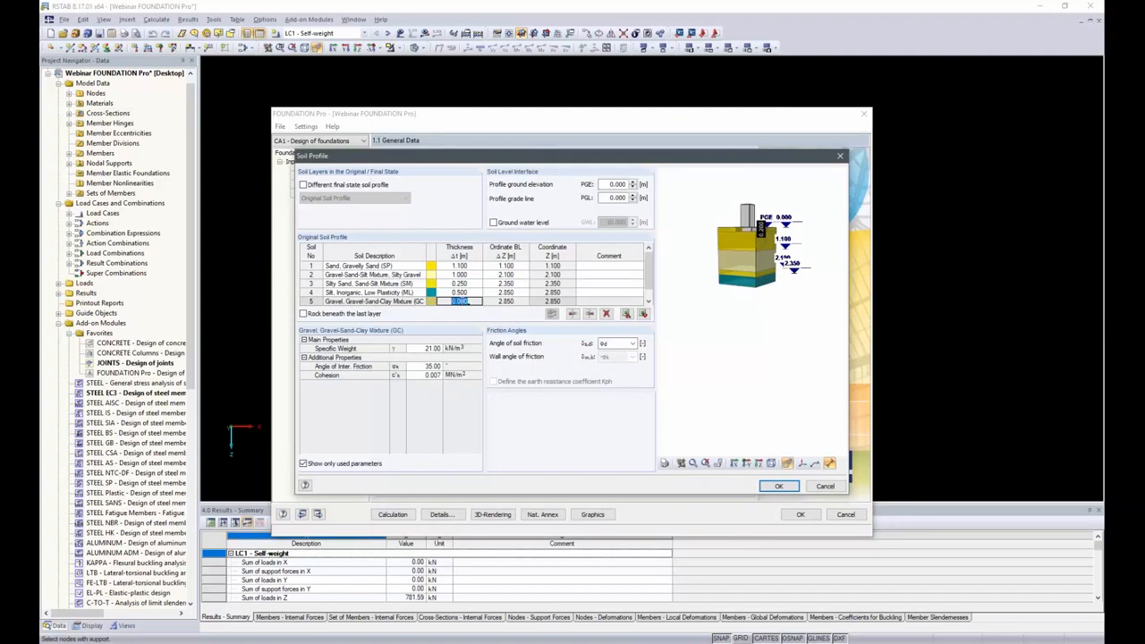
type("7.15")
key("Tab")
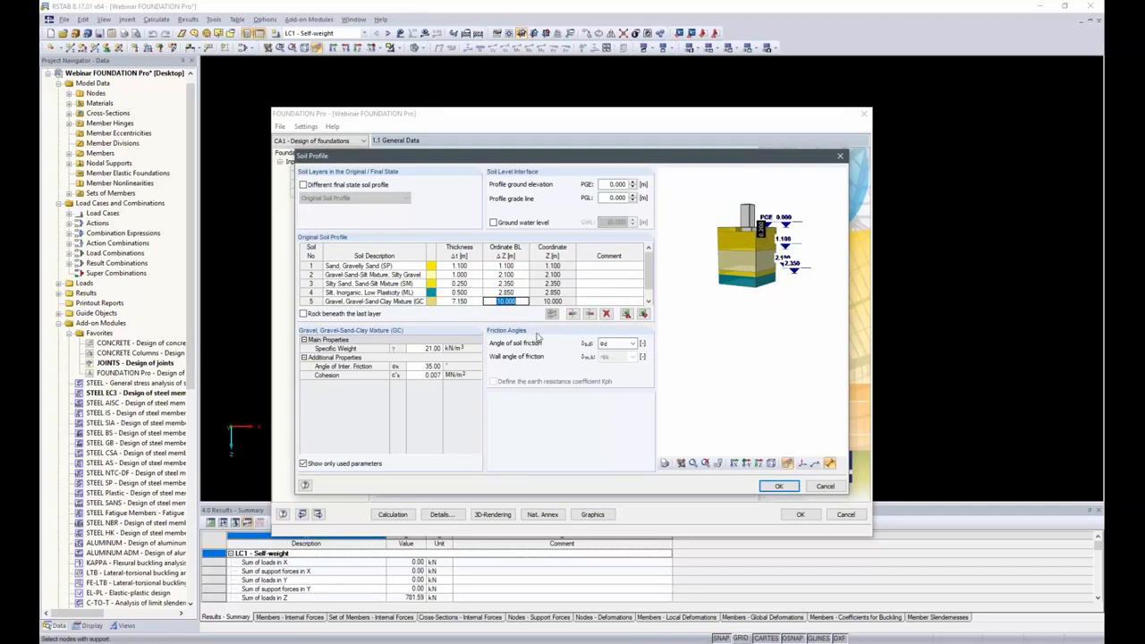
left_click(538, 303)
key("Tab")
key("Tab")
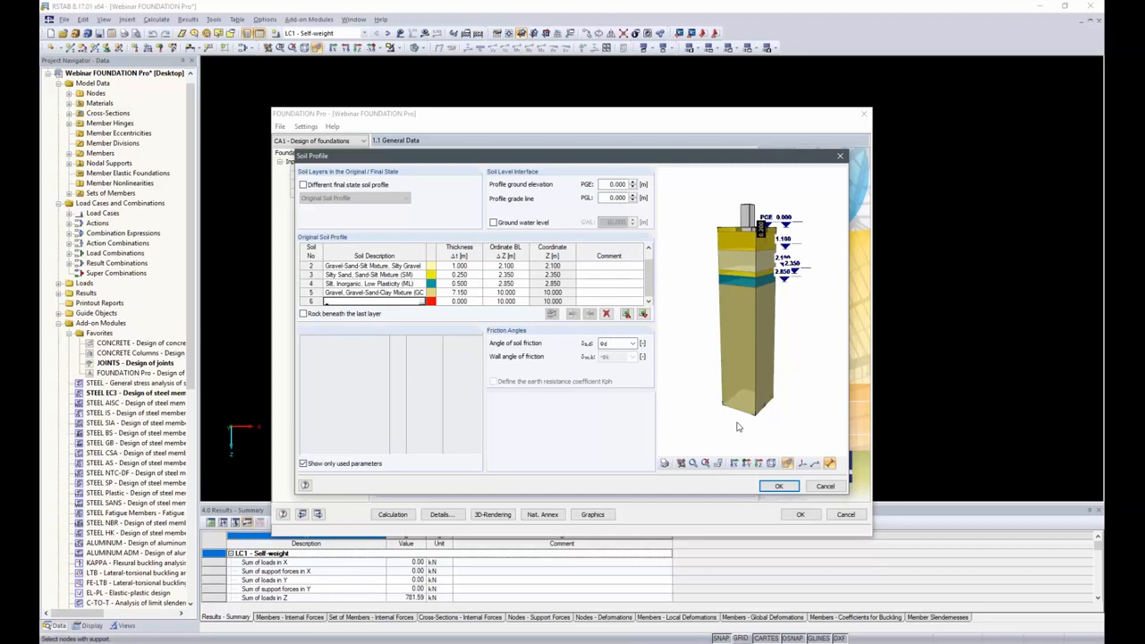
scroll(747, 234, "up", 3)
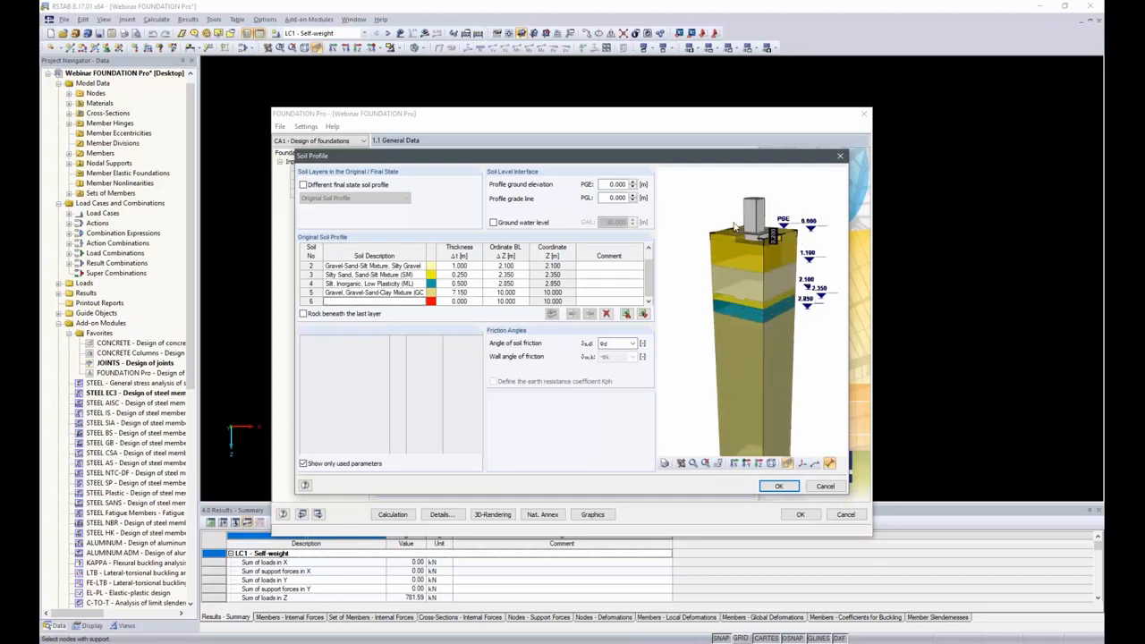
- Show layer numbers instead of elevation dimensions in the soil profile preview, and accept the soil profile
scroll(734, 226, "up", 2)
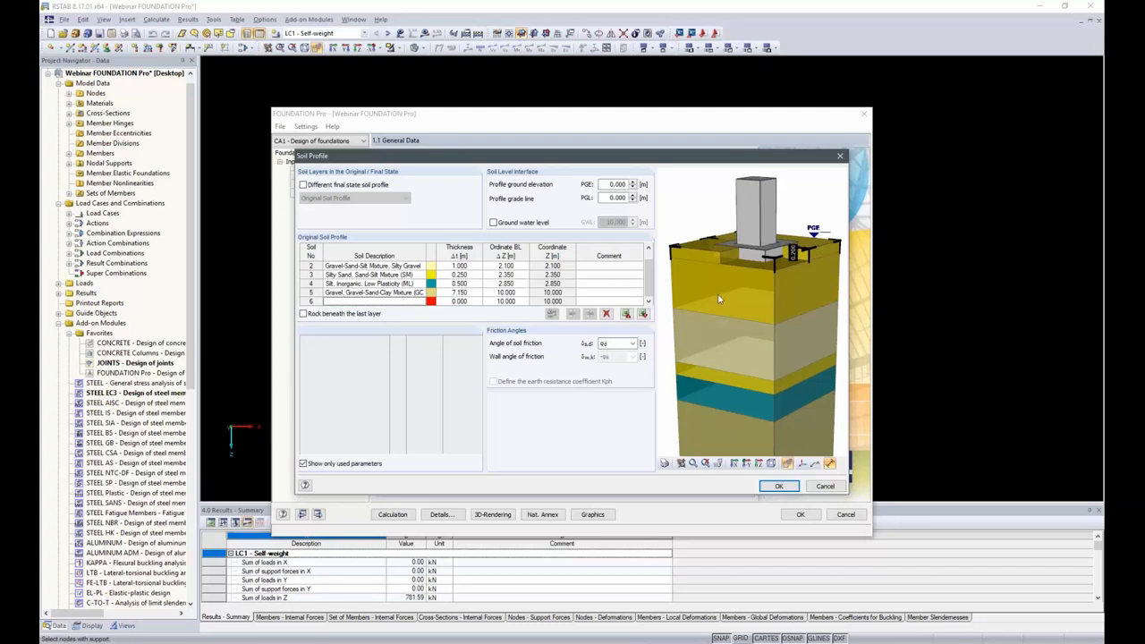
scroll(729, 295, "down", 4)
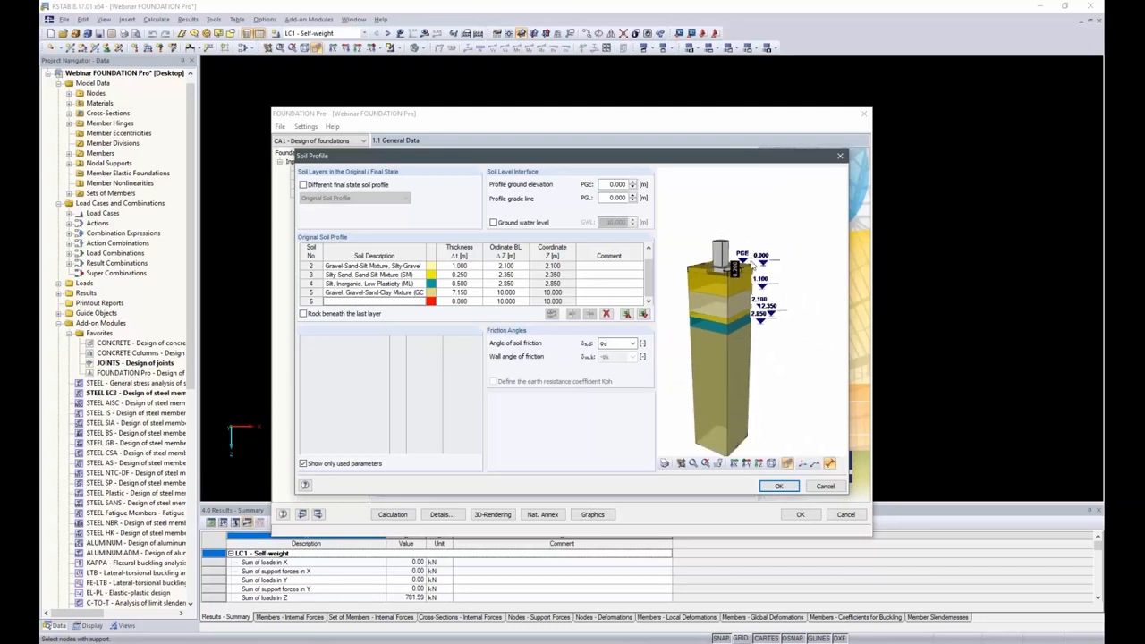
scroll(708, 344, "up", 4)
left_click(829, 463)
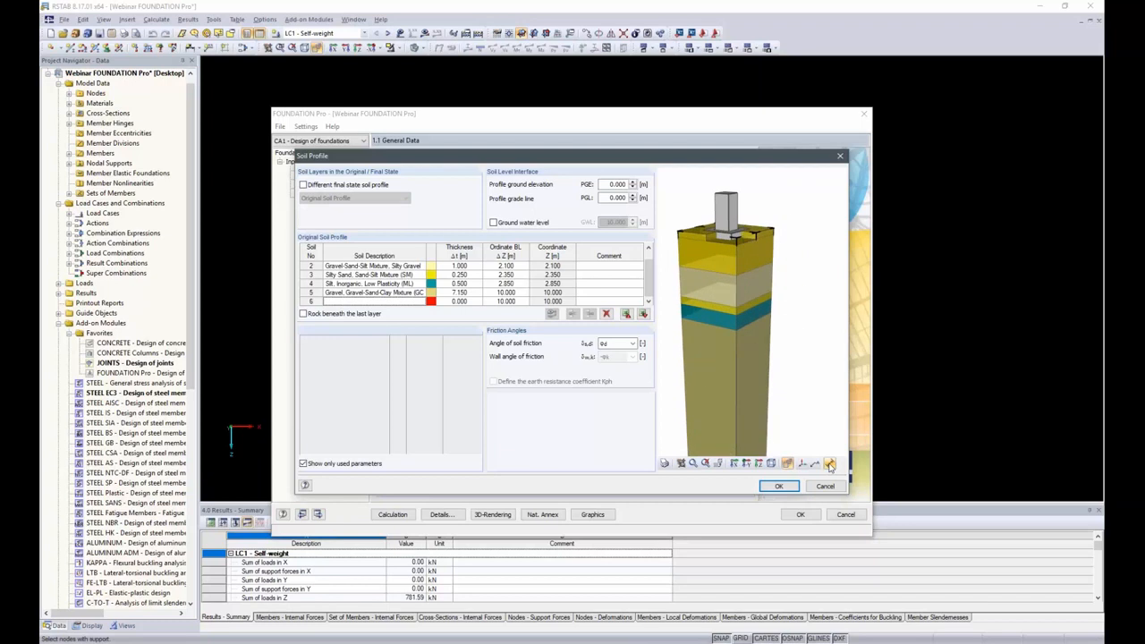
left_click(829, 464)
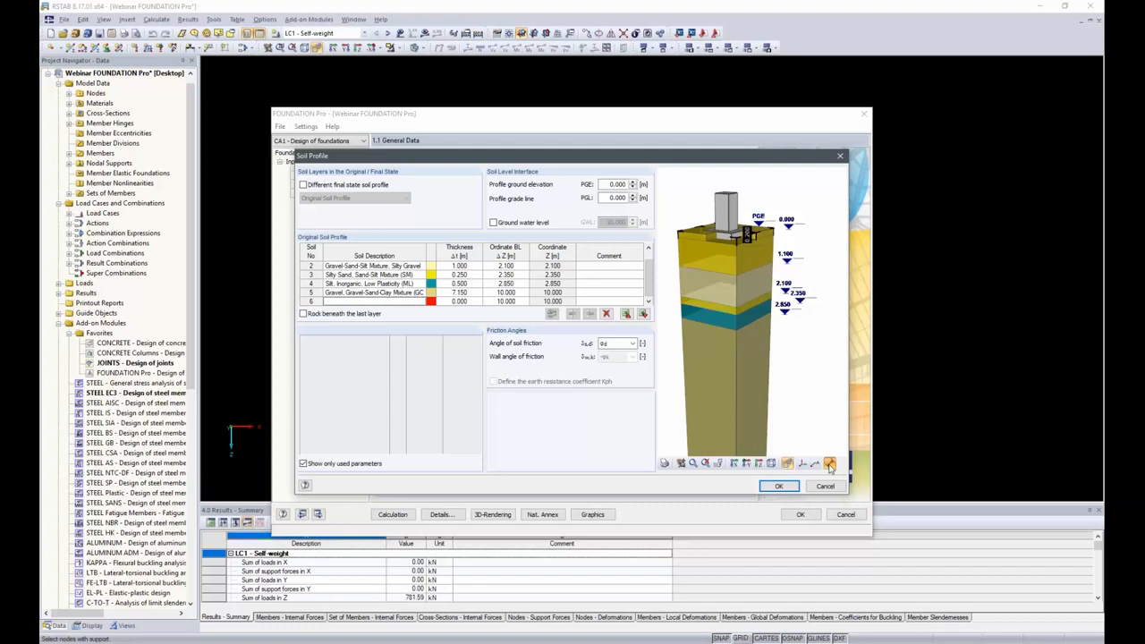
left_click(829, 463)
left_click(816, 463)
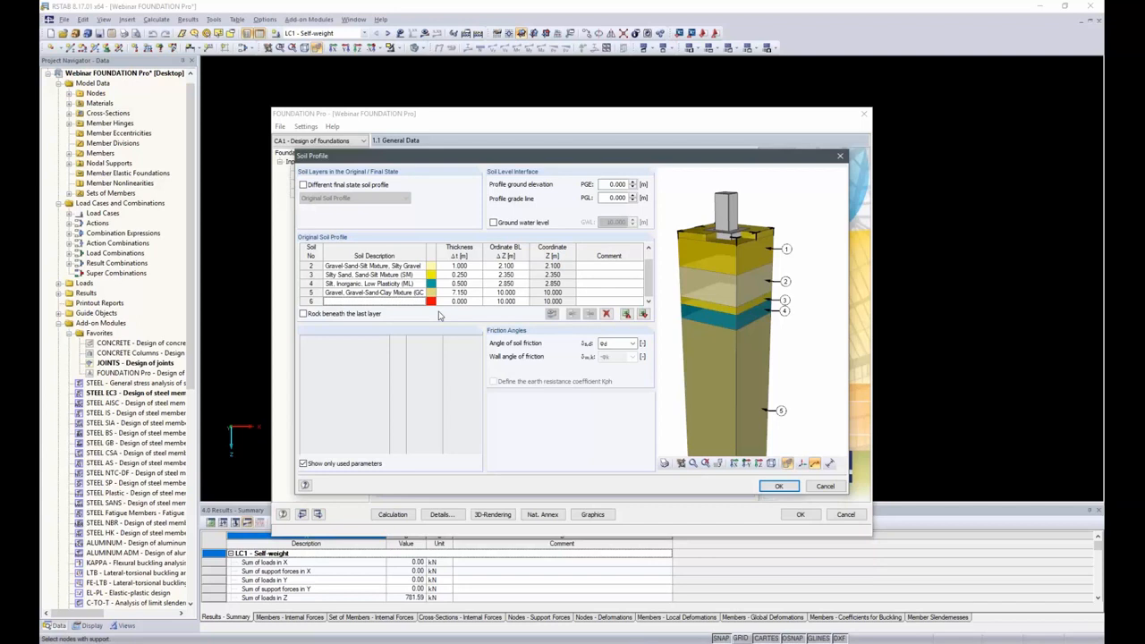
middle_click_drag(765, 361, 862, 349, "ctrl")
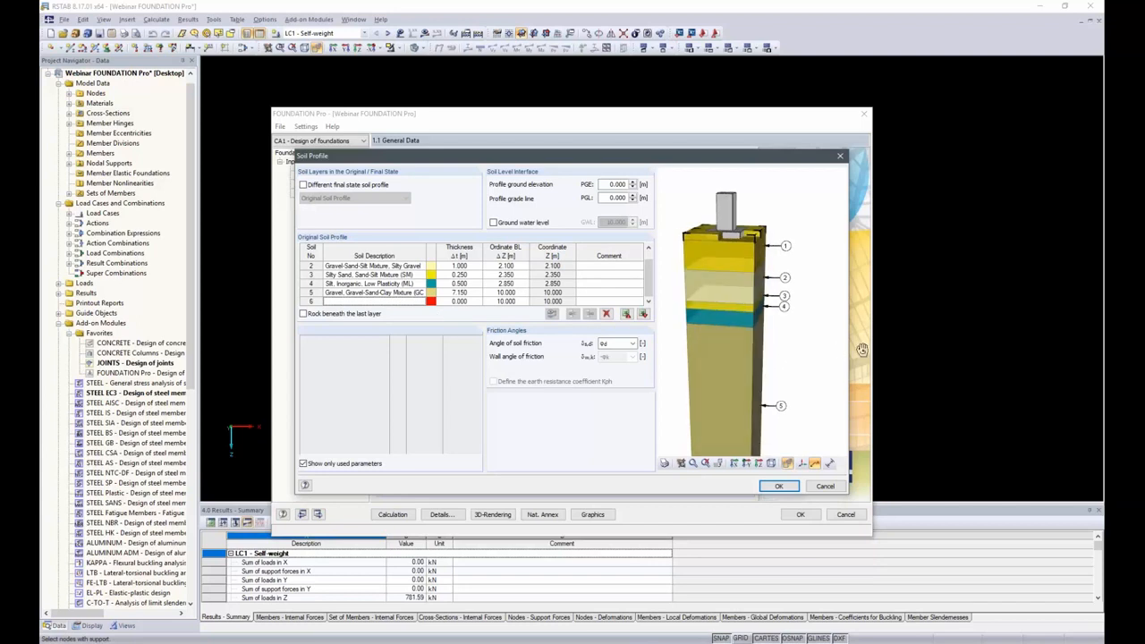
left_click(665, 463)
left_click(787, 487)
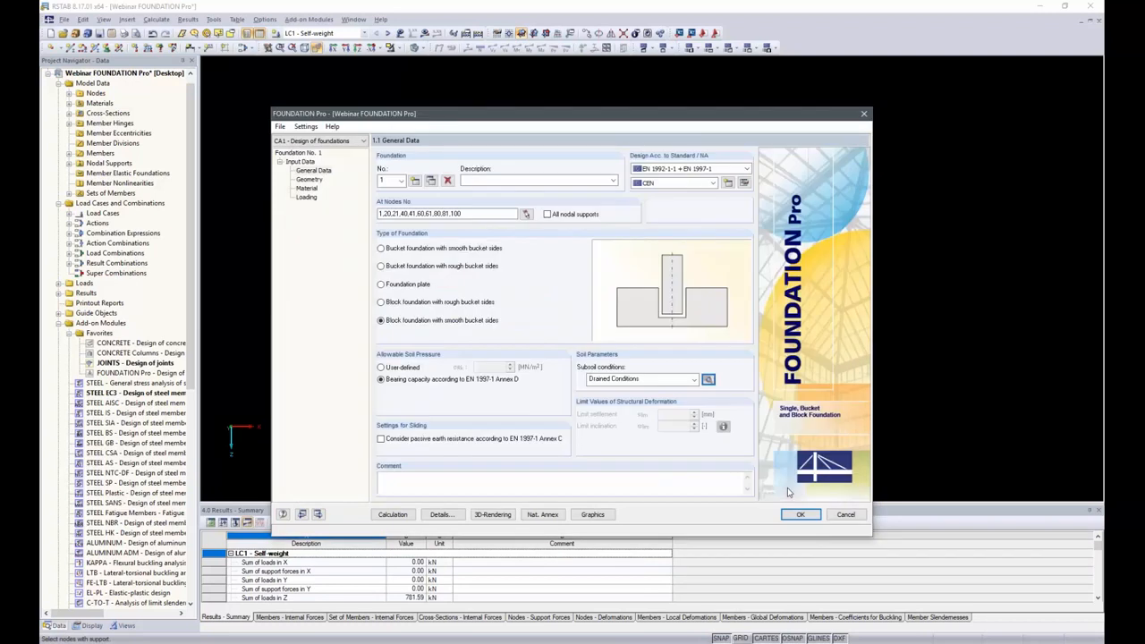
- Import the column dimensions from RSTAB into the foundation geometry and set both cx and cy to 35 cm
left_click(310, 180)
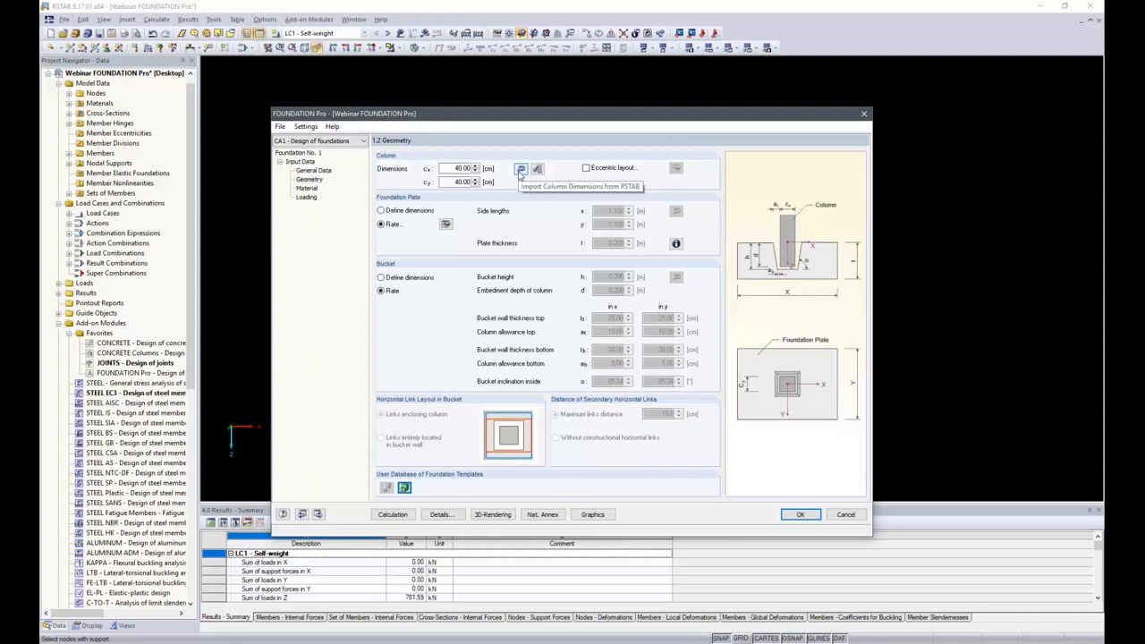
left_click(520, 170)
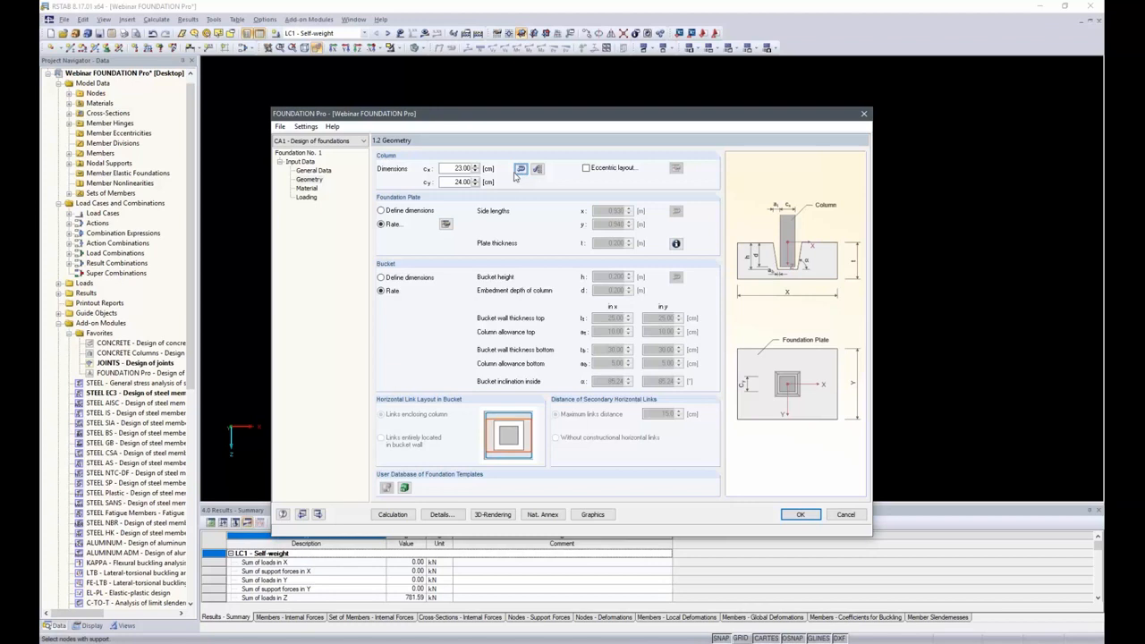
left_click(450, 168)
type("35")
key("Tab")
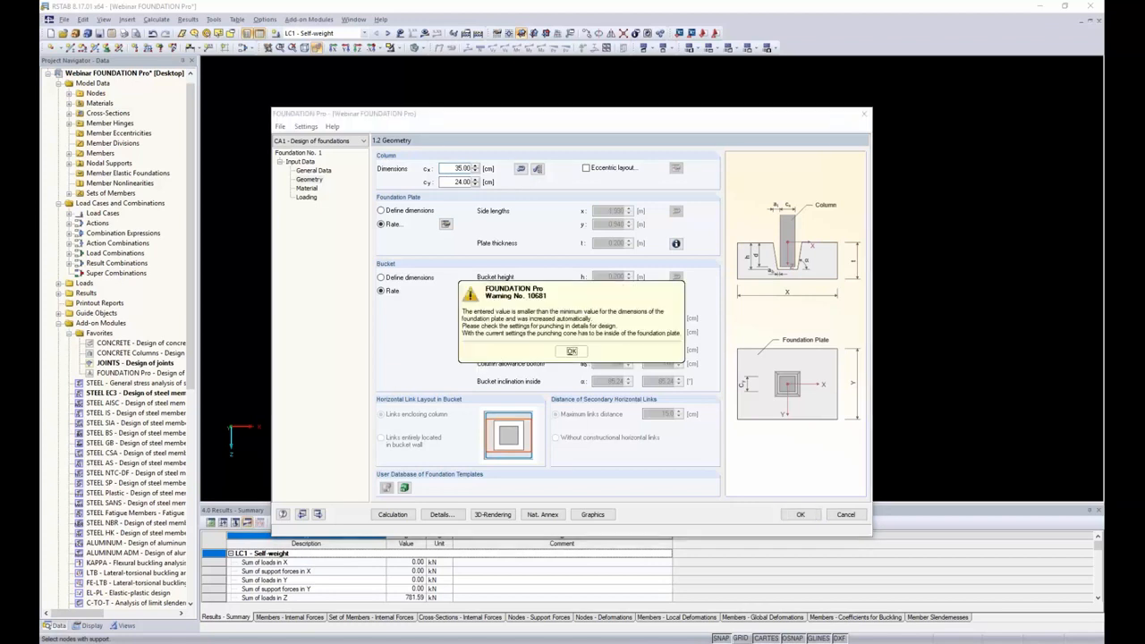
key("Return")
type("35")
key("Tab")
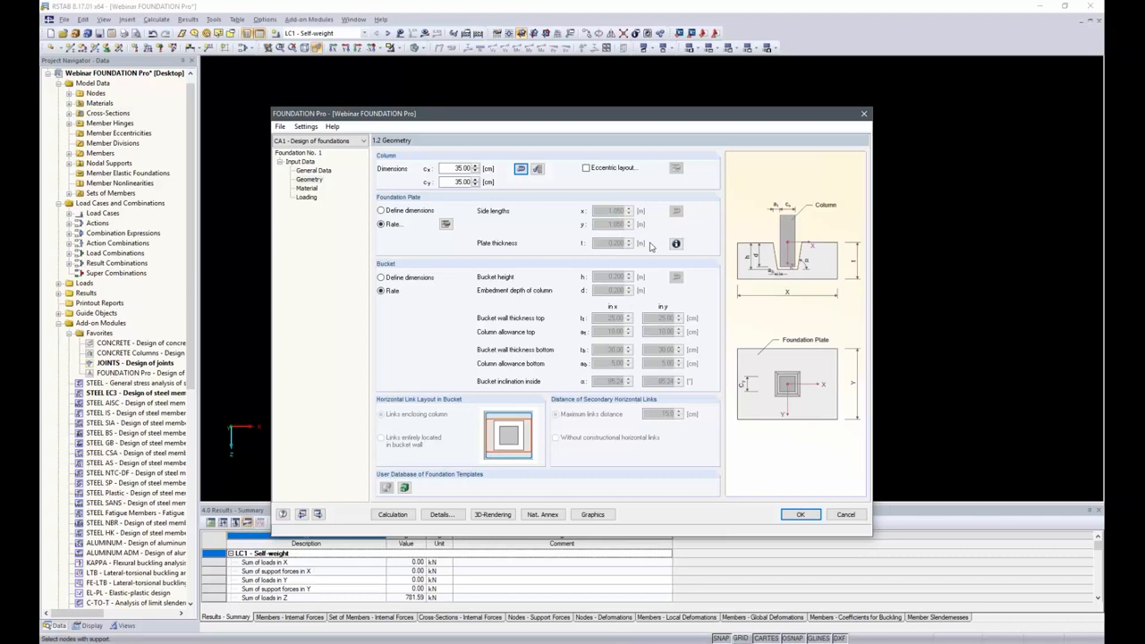
- Set the foundation plate's thickness at the start of iteration to 0.3 m in its design parameters
left_click(445, 225)
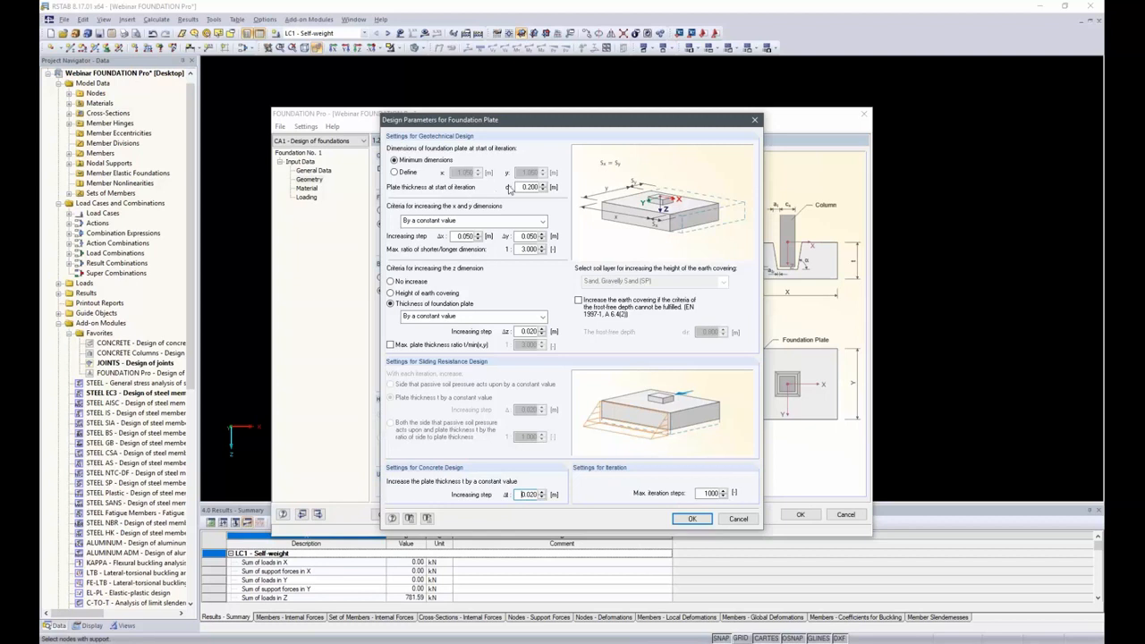
left_click(518, 187)
double_click(524, 187)
type(".3")
- Restrict the plate enlargement to side length x only, with no increase in the z dimension, and accept the design parameters
left_click(540, 221)
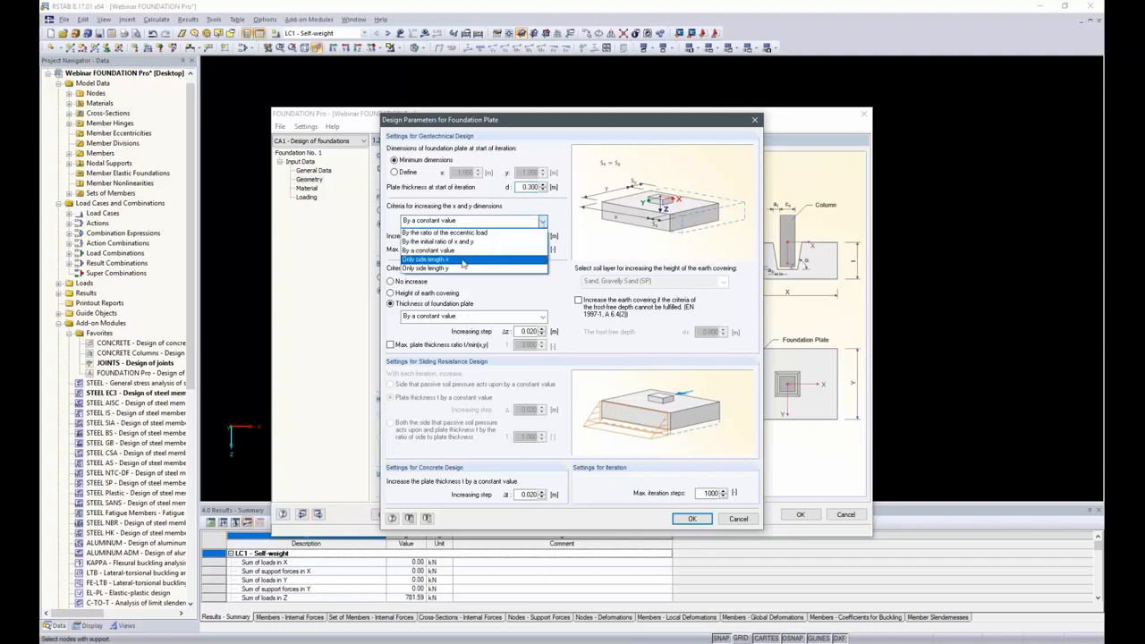
left_click(463, 259)
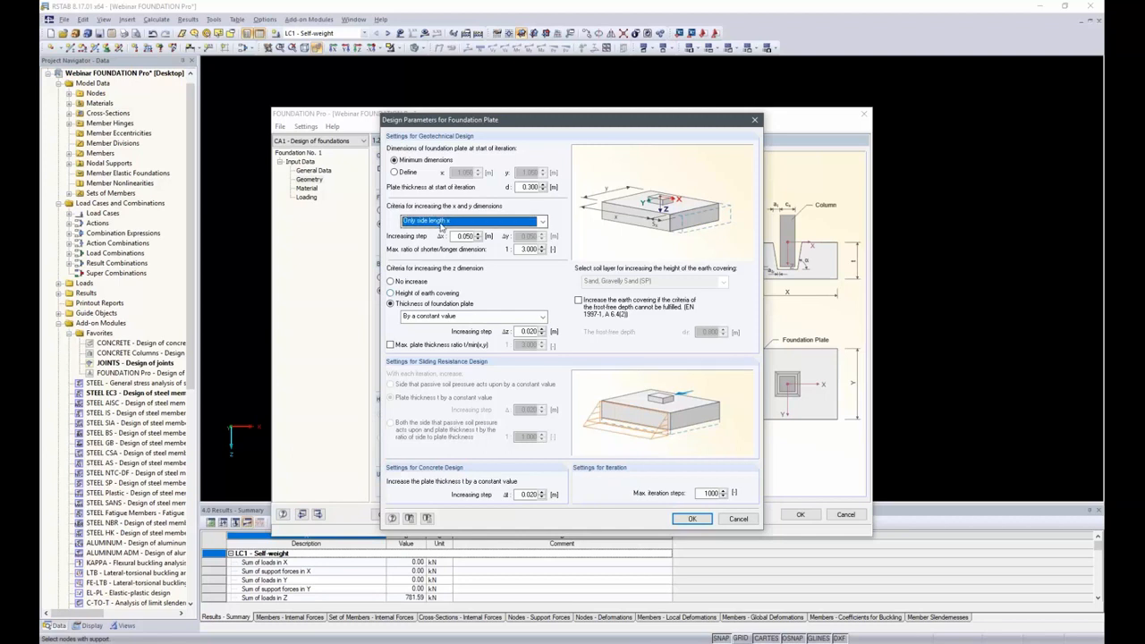
left_click(402, 282)
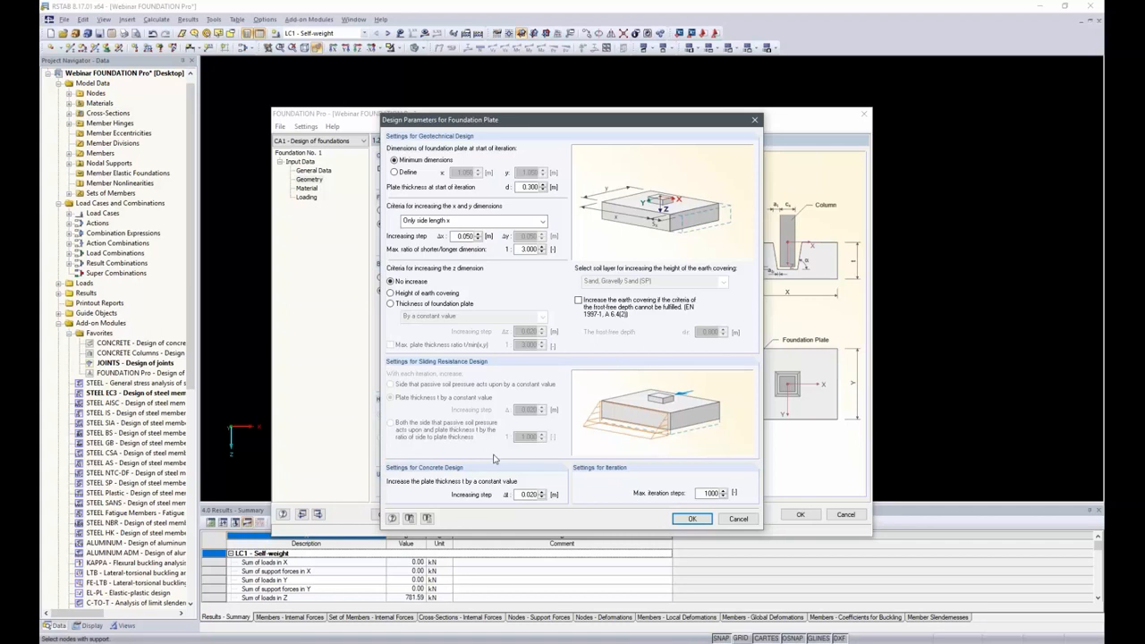
left_click(691, 520)
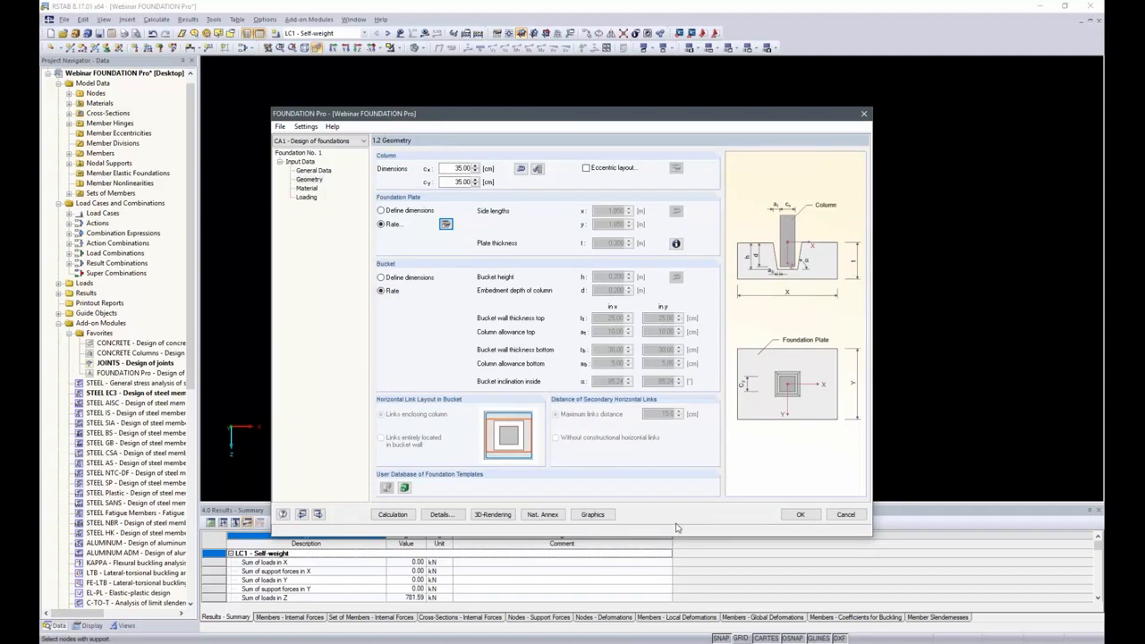
- Switch the bucket to defined dimensions and set both its height and the column embedment depth to 0.8 m
left_click(381, 278)
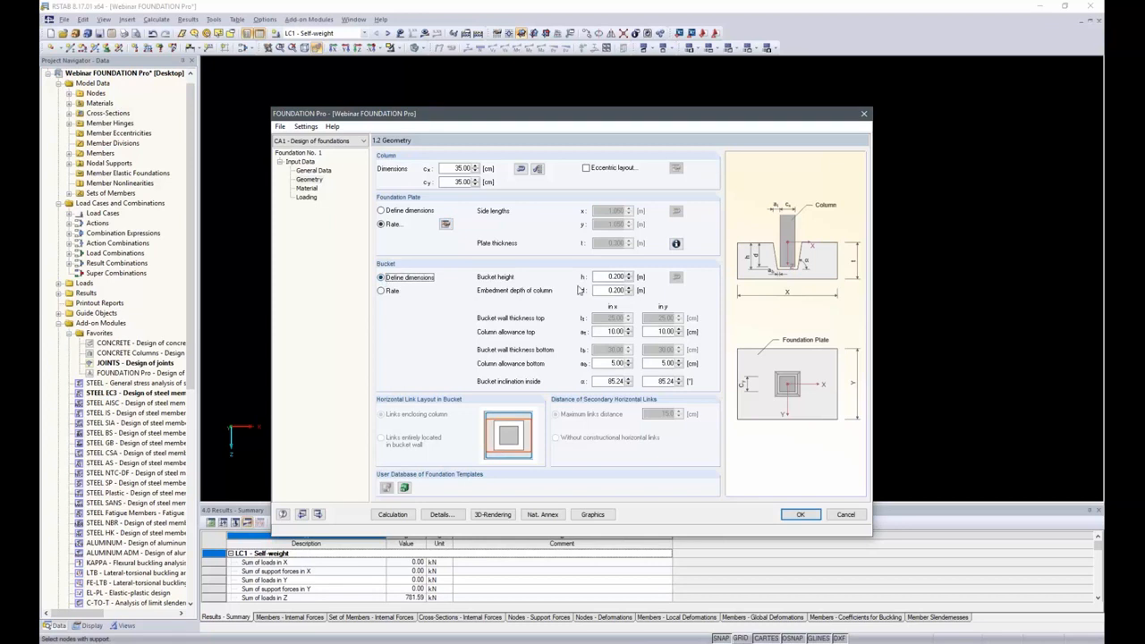
double_click(595, 290)
type(".8")
key("shift+Tab")
type(".8")
key("Tab")
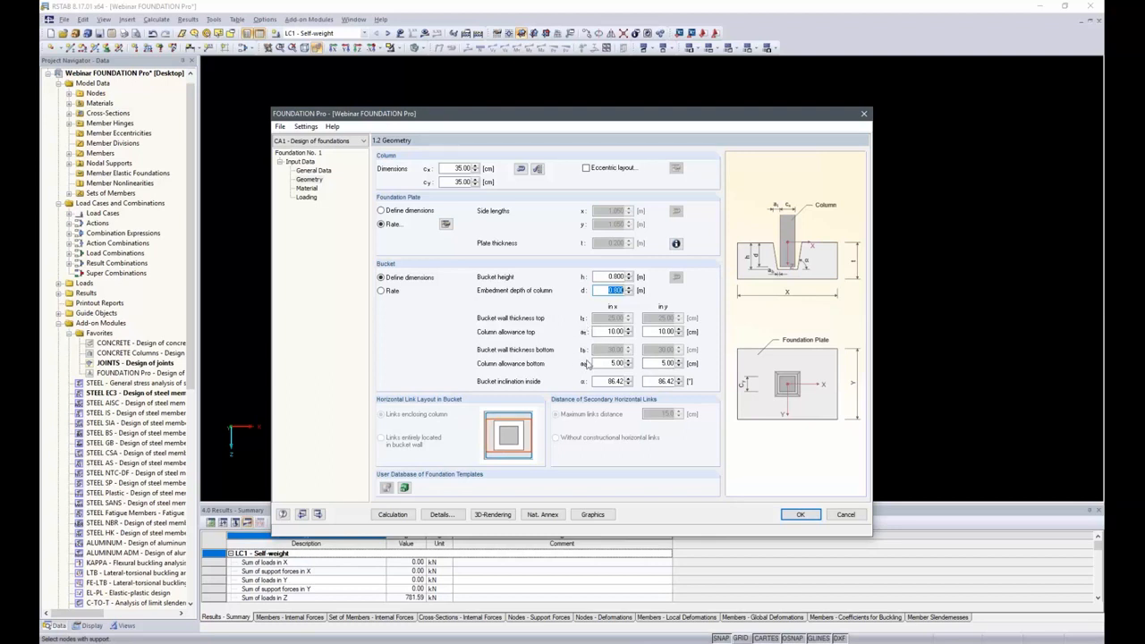
- Set the bucket's bottom column allowance to 10 cm in both x and y
double_click(616, 363)
type("10")
key("Tab")
key("Tab")
key("Tab")
type("10")
key("Tab")
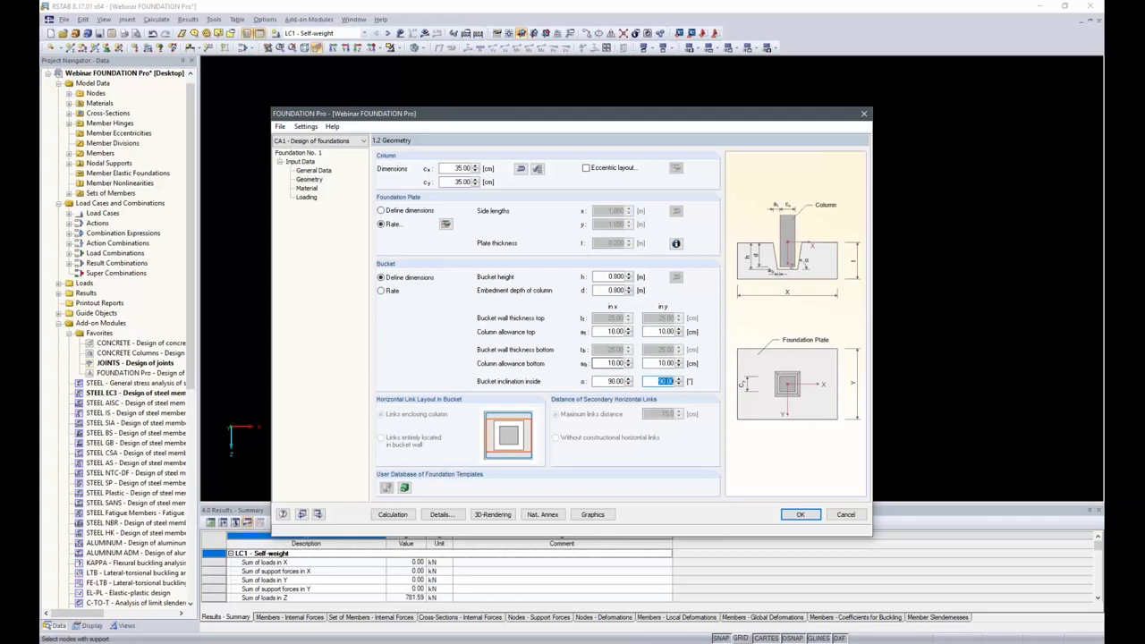
- Apply the minimum concrete cover according to the standard in the foundation materials and accept its cover parameters
left_click(308, 188)
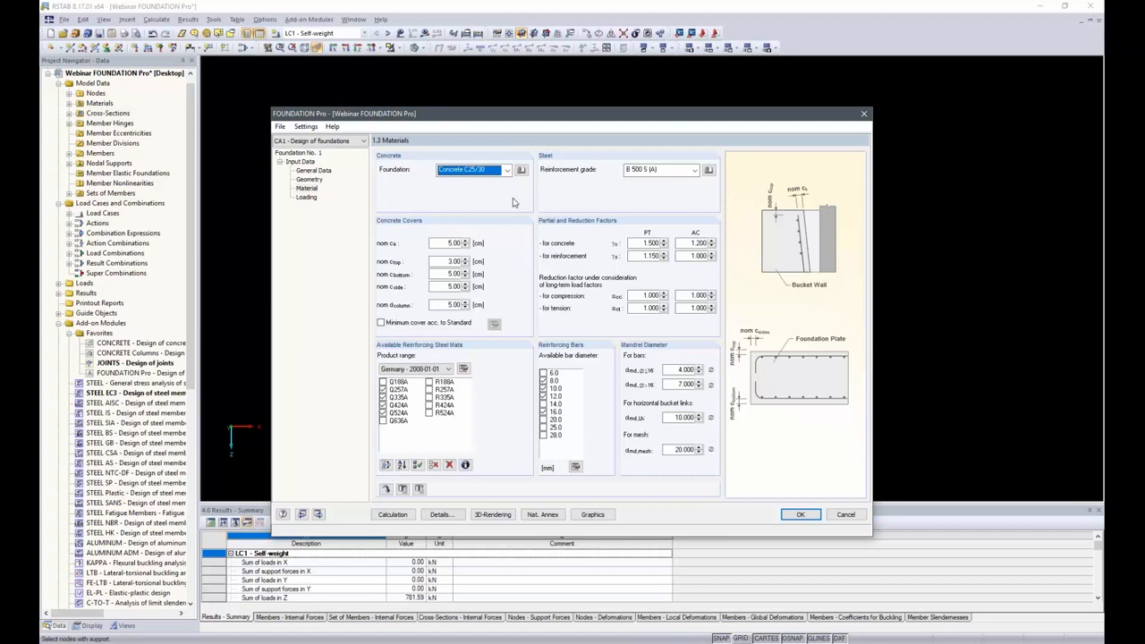
left_click(382, 324)
left_click(381, 324)
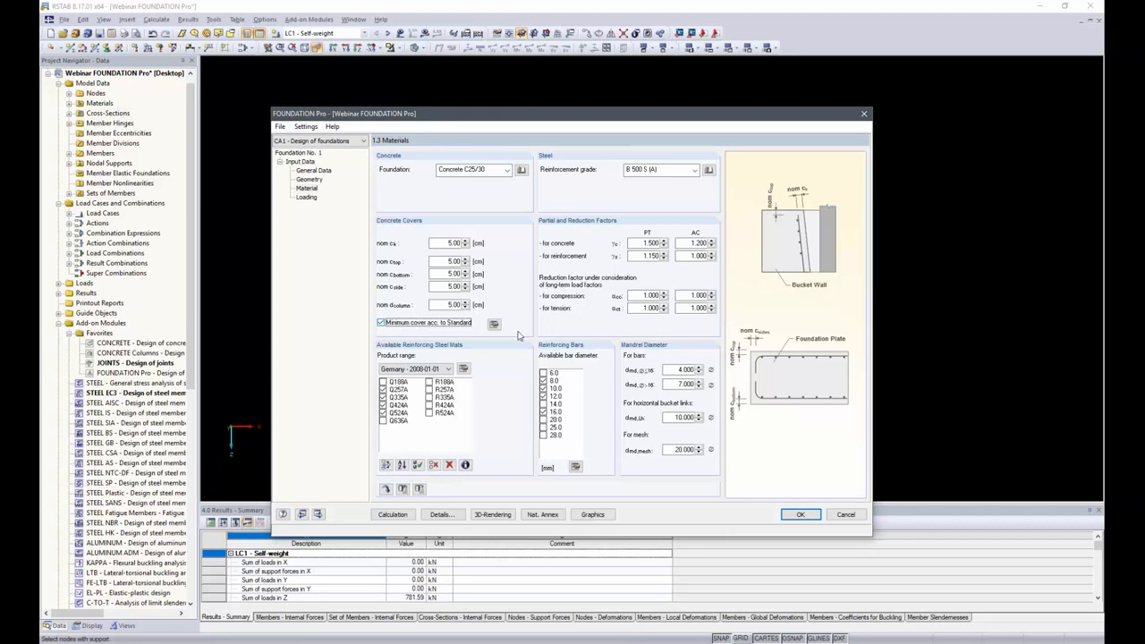
left_click(494, 326)
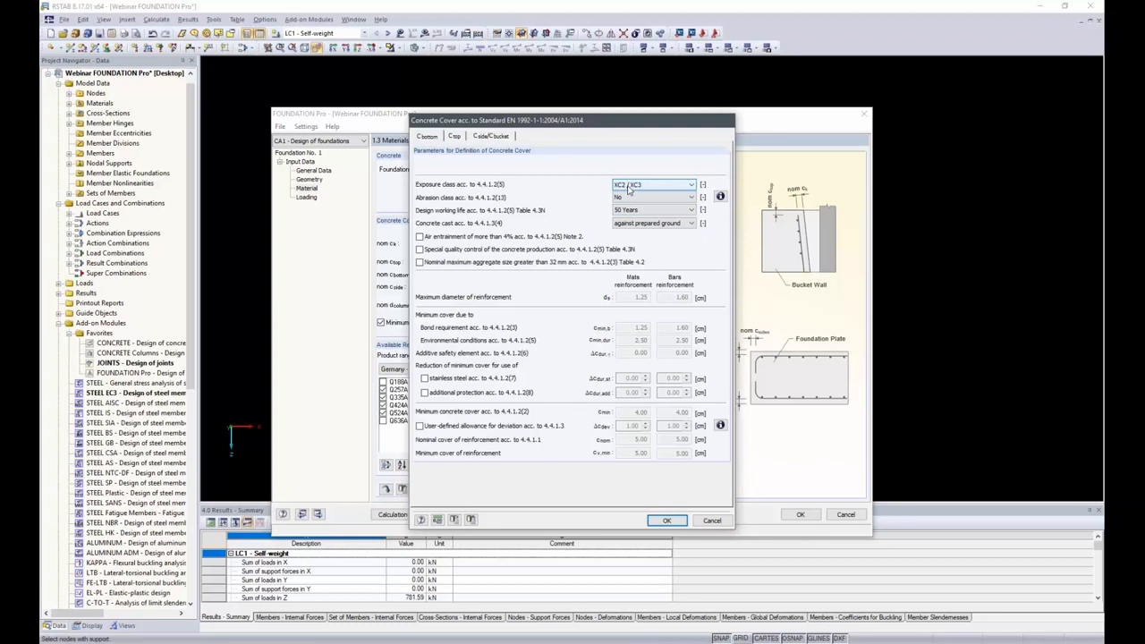
left_click(667, 521)
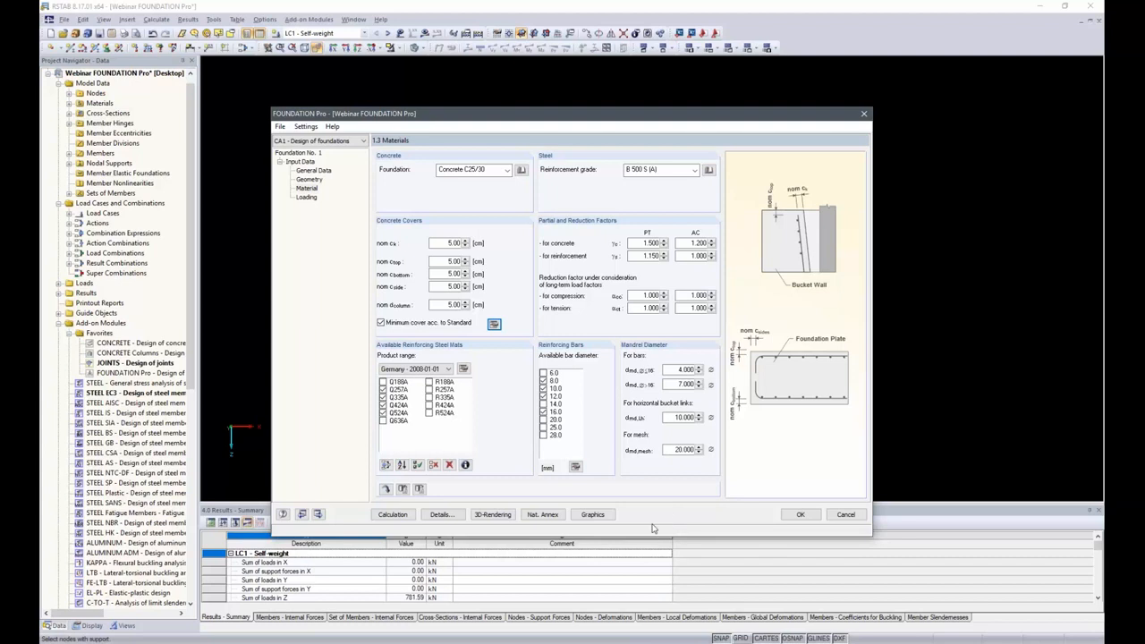
- Toggle the availability of reinforcing steel mats Q257A and Q335A and of the 16 mm and 14 mm bar diameters
left_click(383, 389)
left_click(383, 397)
left_click(543, 413)
left_click(543, 404)
- Go to the loading input and exclude the uplift limit state from the geotechnical design checks in the design details
left_click(304, 198)
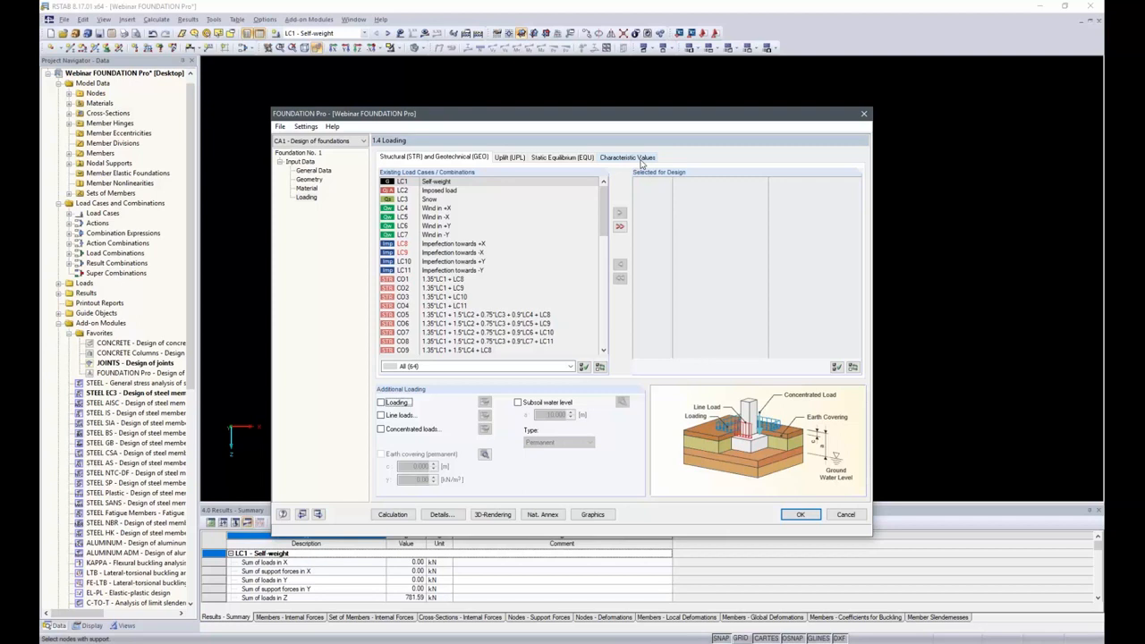
left_click(441, 515)
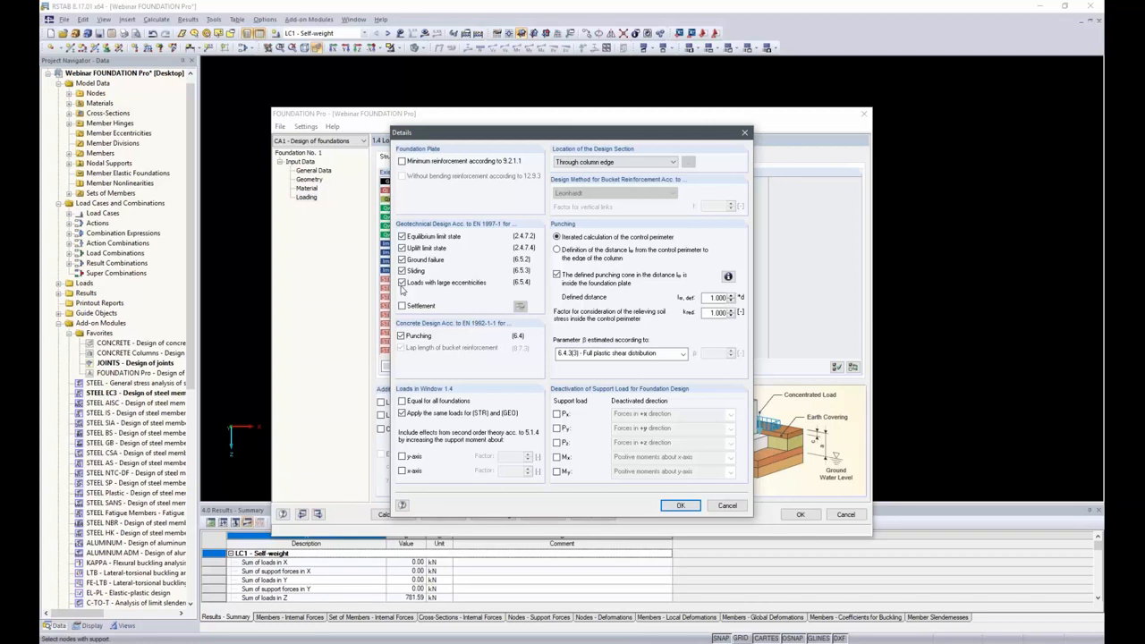
left_click(403, 248)
left_click_drag(439, 140, 441, 239)
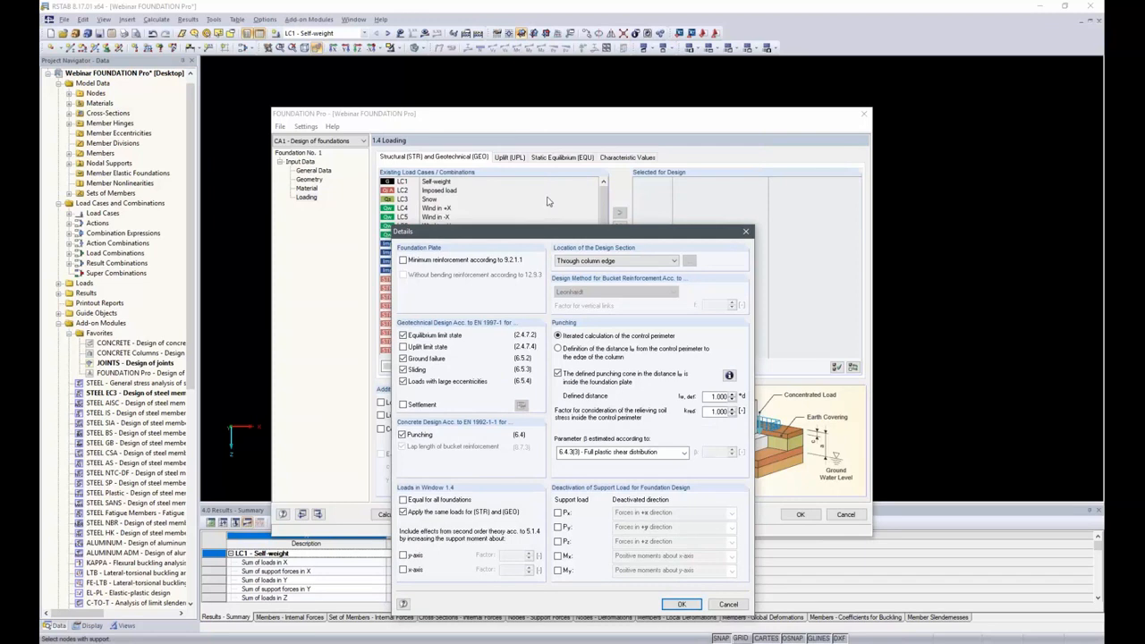
left_click_drag(547, 235, 523, 84)
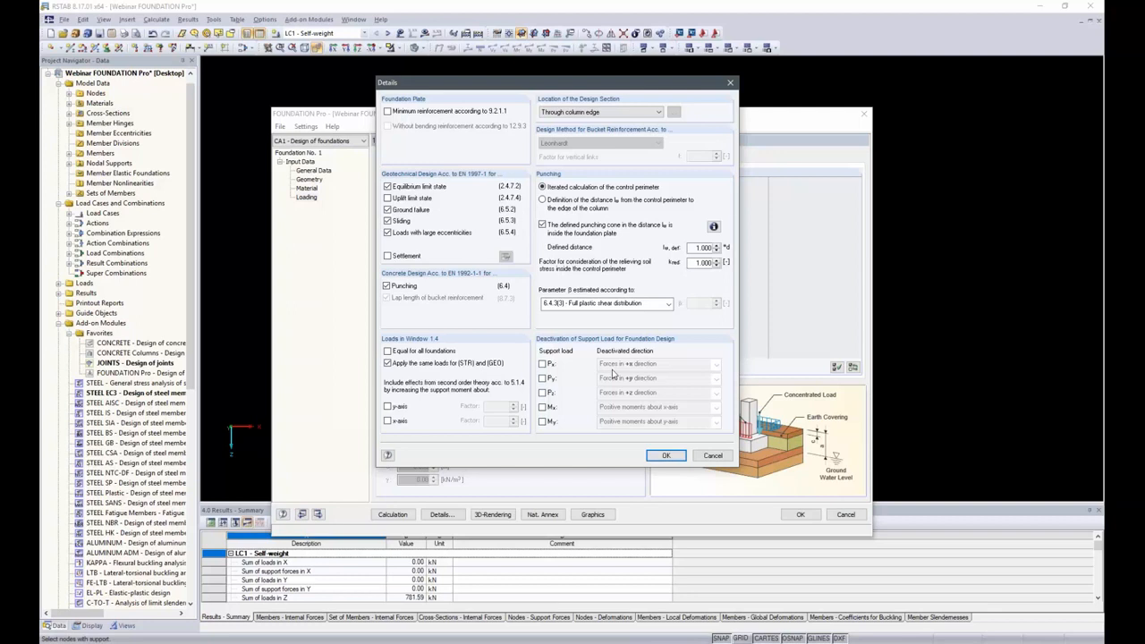
- Try deactivating the Py support load, clear that option again, and accept the design details
left_click(542, 380)
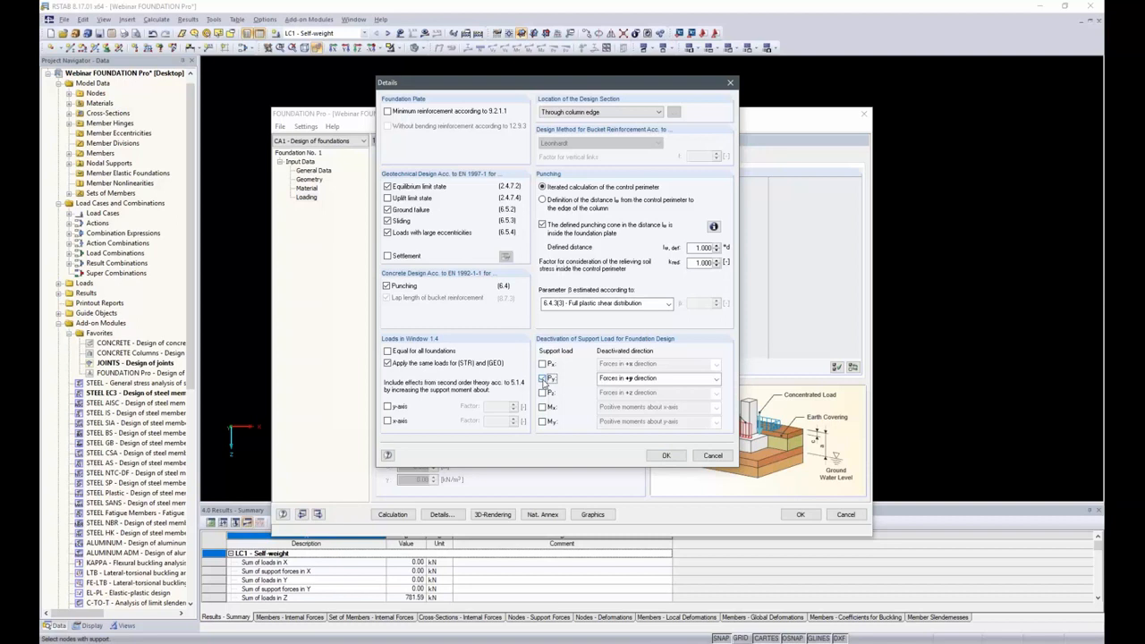
left_click(716, 379)
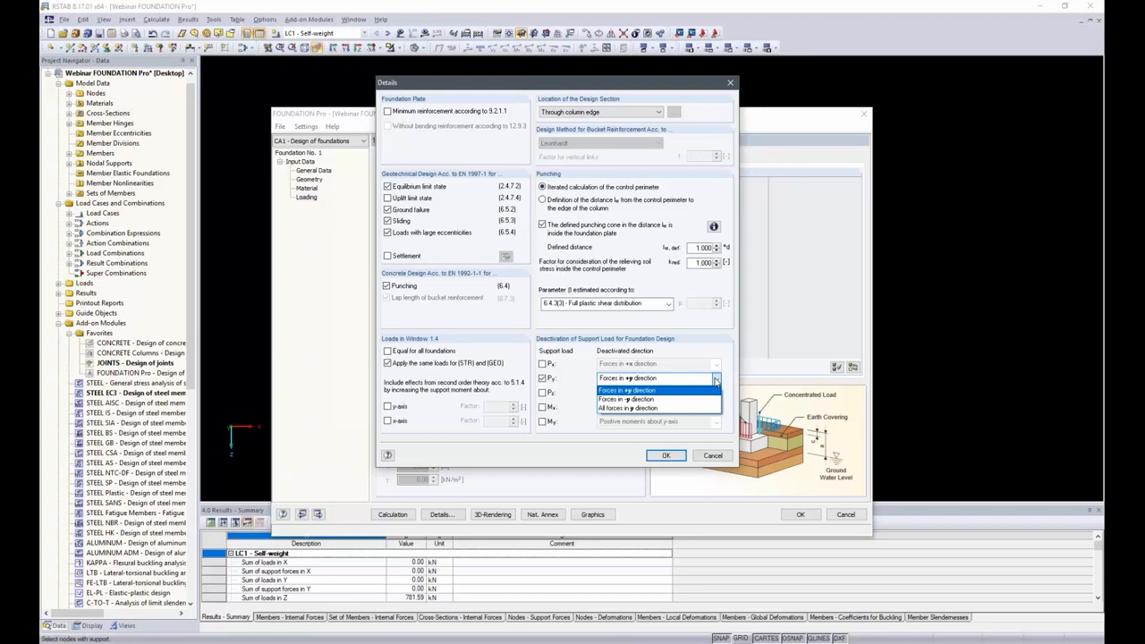
left_click(536, 388)
left_click(542, 379)
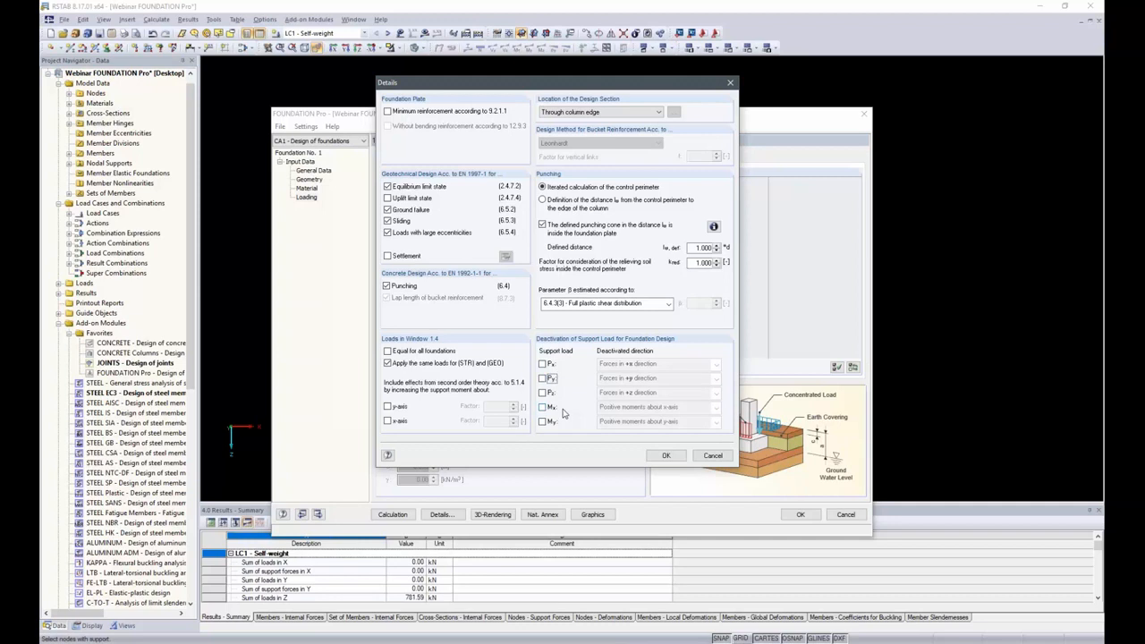
left_click(665, 456)
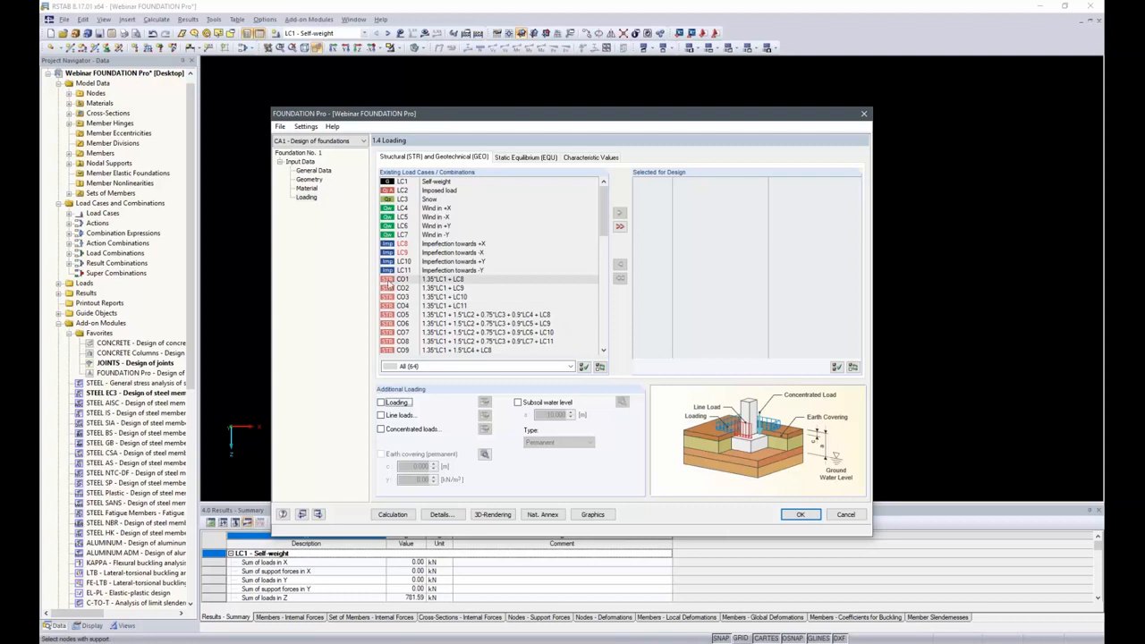
- Add load combinations CO1 and CO4 to the STR and GEO design selection and remove both again
double_click(438, 280)
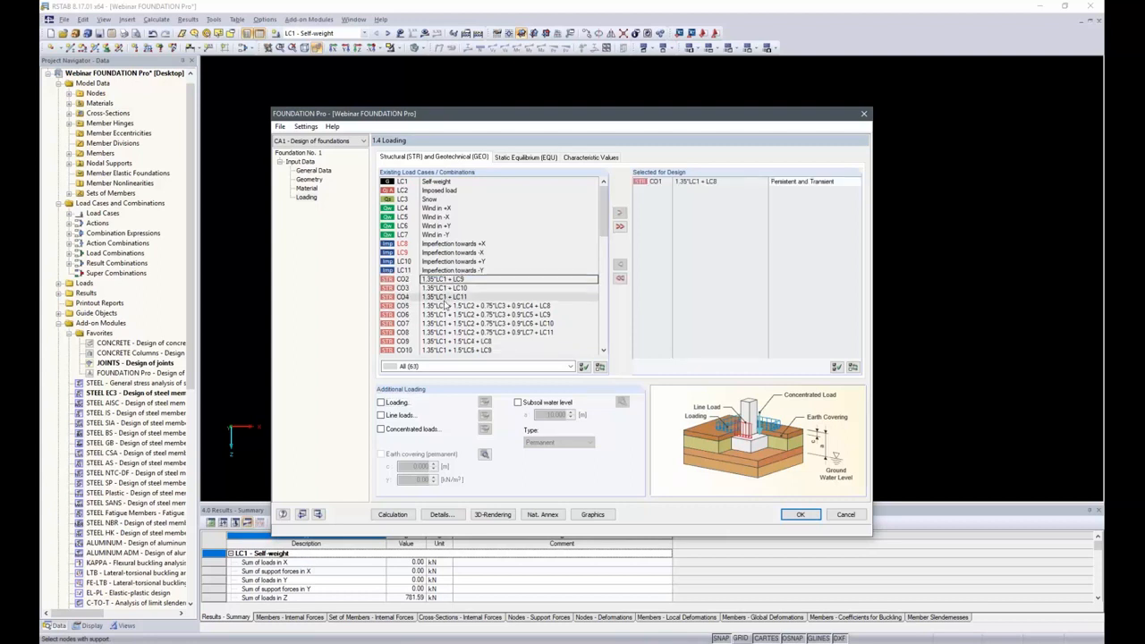
double_click(444, 297)
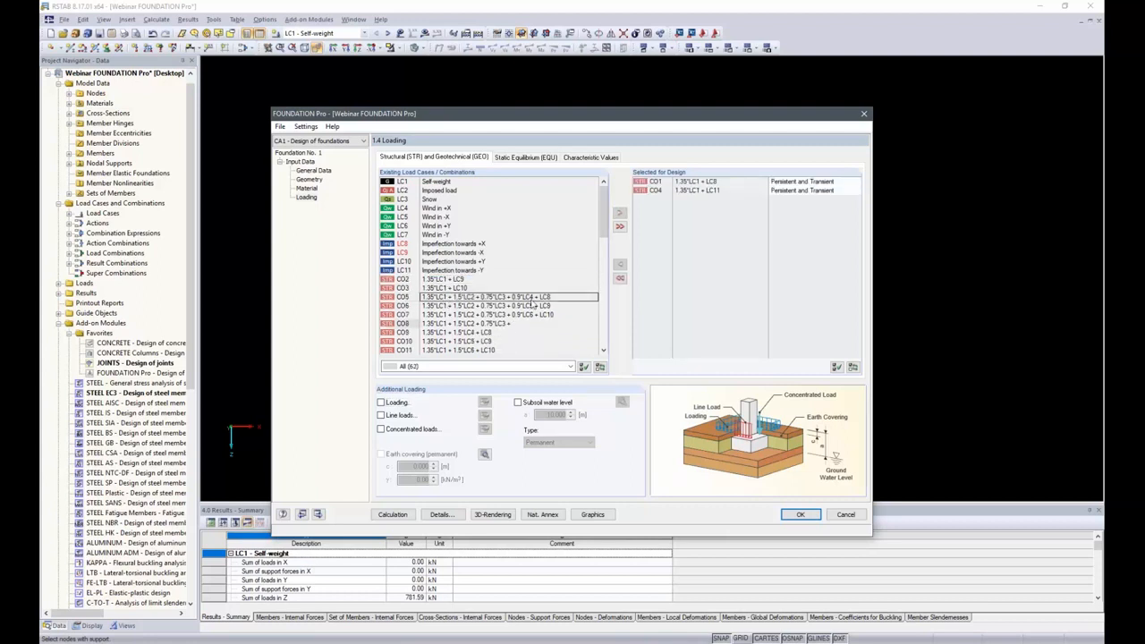
left_click(619, 279)
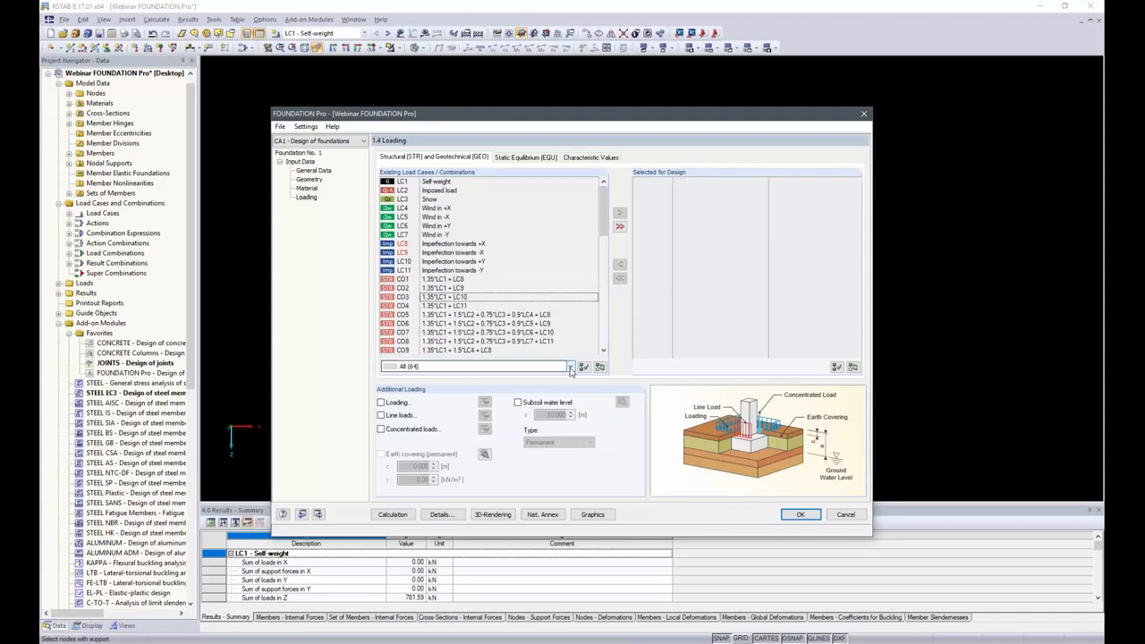
- Filter for CO ULS (STR/GEO) - Permanent / transient - Eq. 6.10 and select all of these combinations for the STR and GEO design
left_click(570, 367)
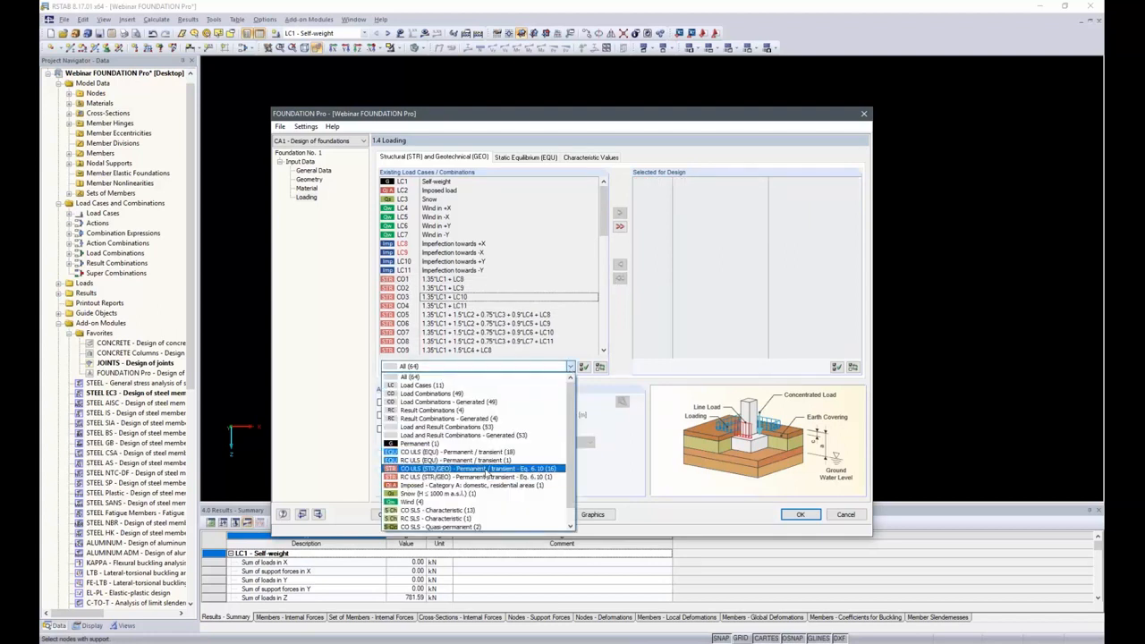
left_click(481, 468)
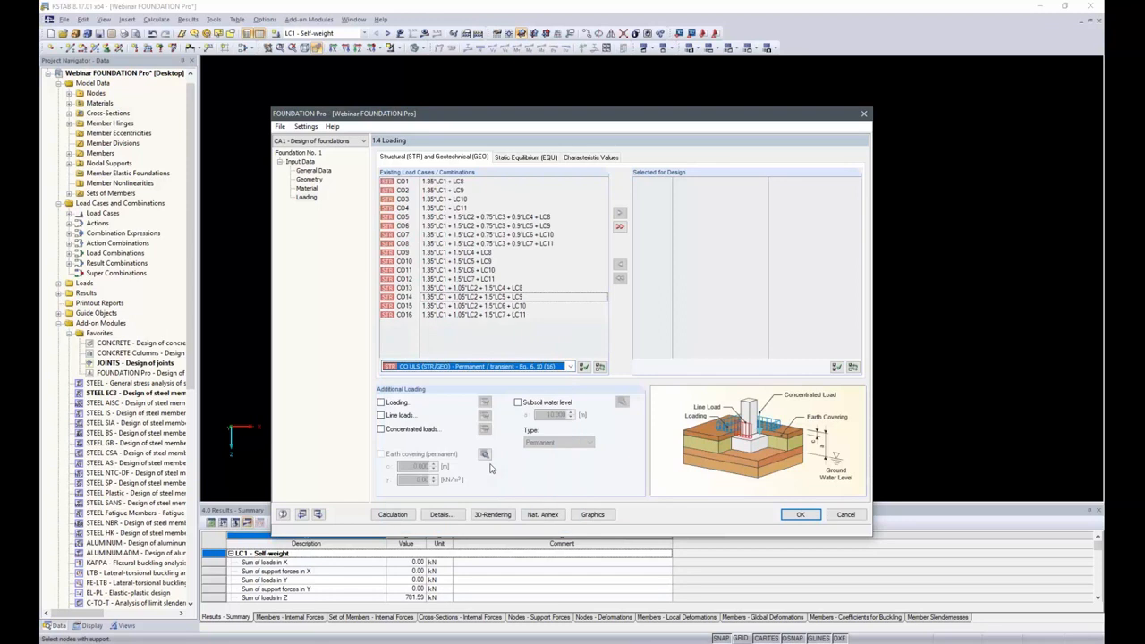
left_click(619, 228)
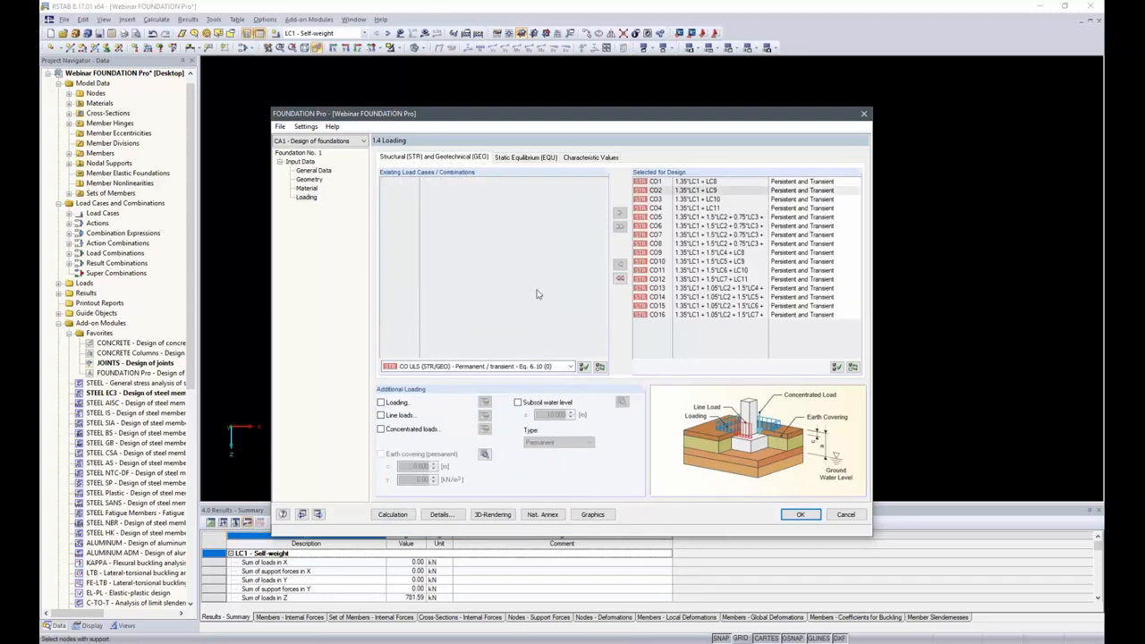
- Select all CO ULS (EQU) - Permanent / transient load combinations for the static equilibrium design
left_click(514, 159)
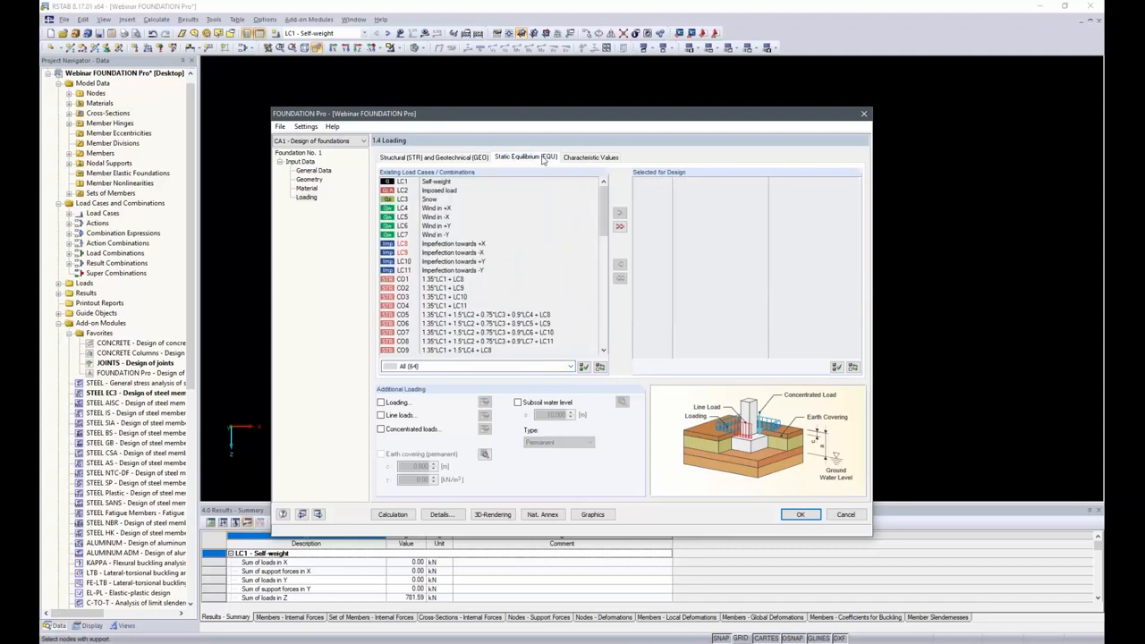
left_click(537, 366)
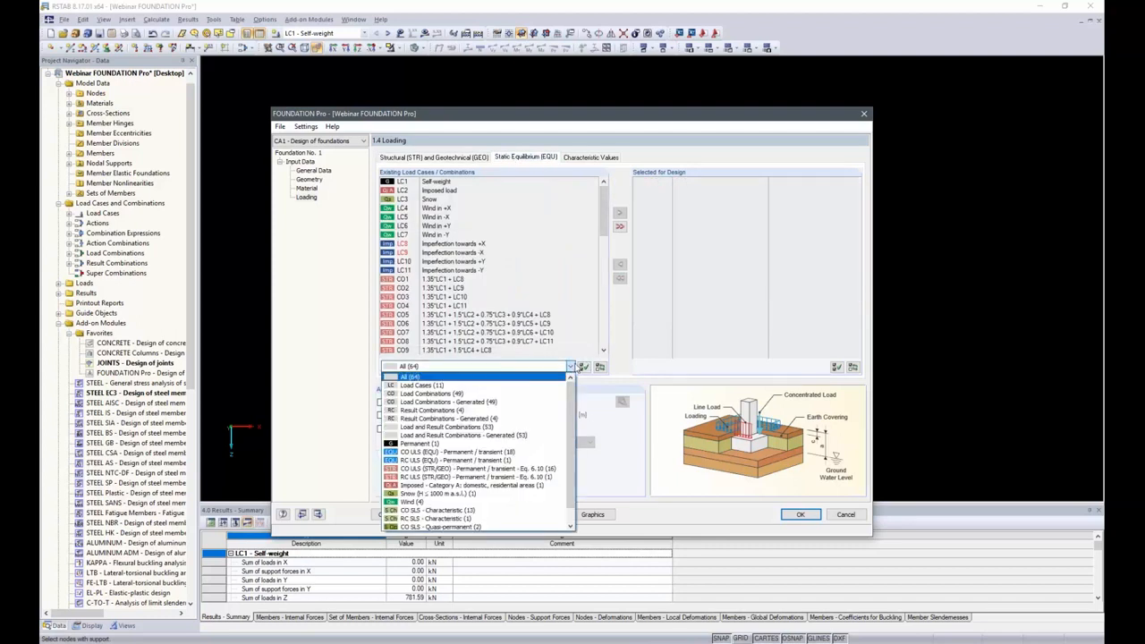
left_click(445, 453)
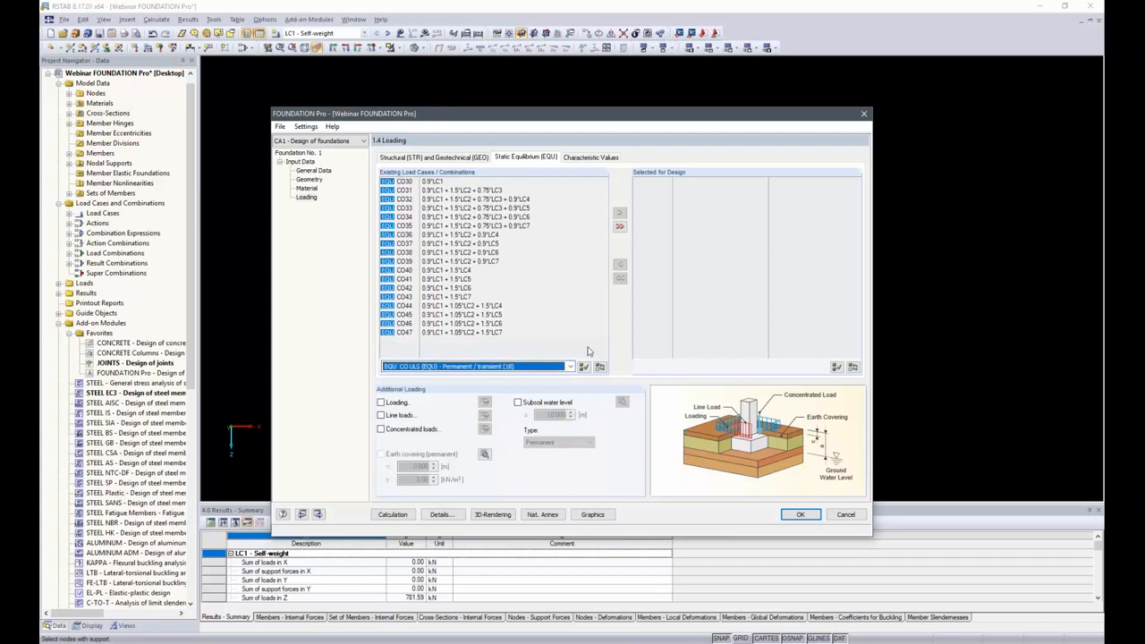
left_click(619, 225)
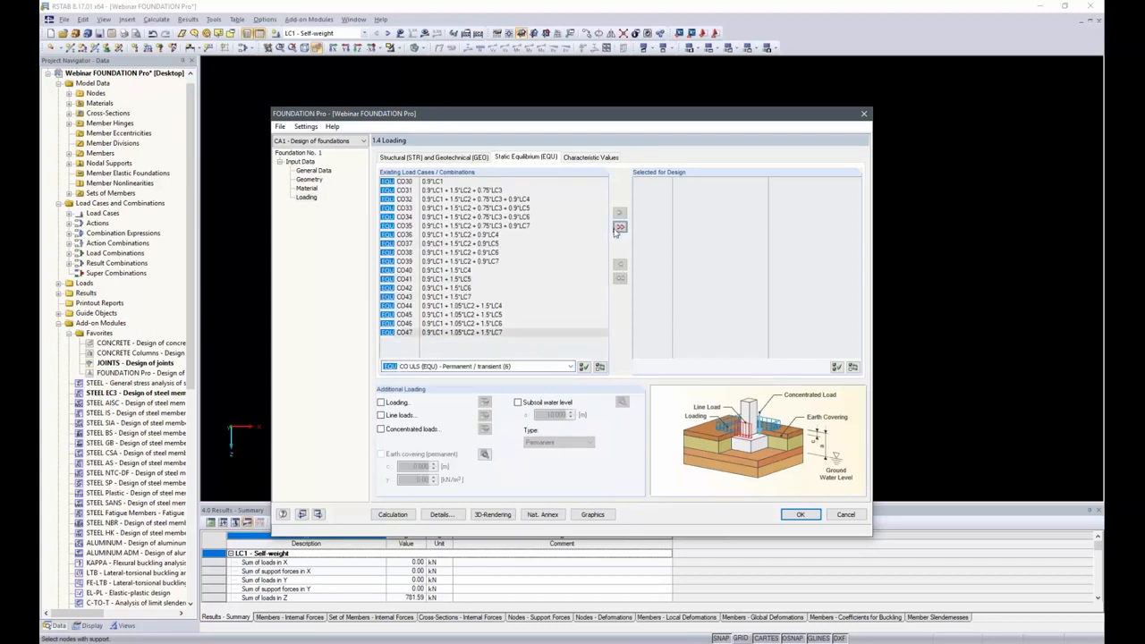
- Select all CO SLS - Characteristic load combinations for the characteristic values design
left_click(585, 158)
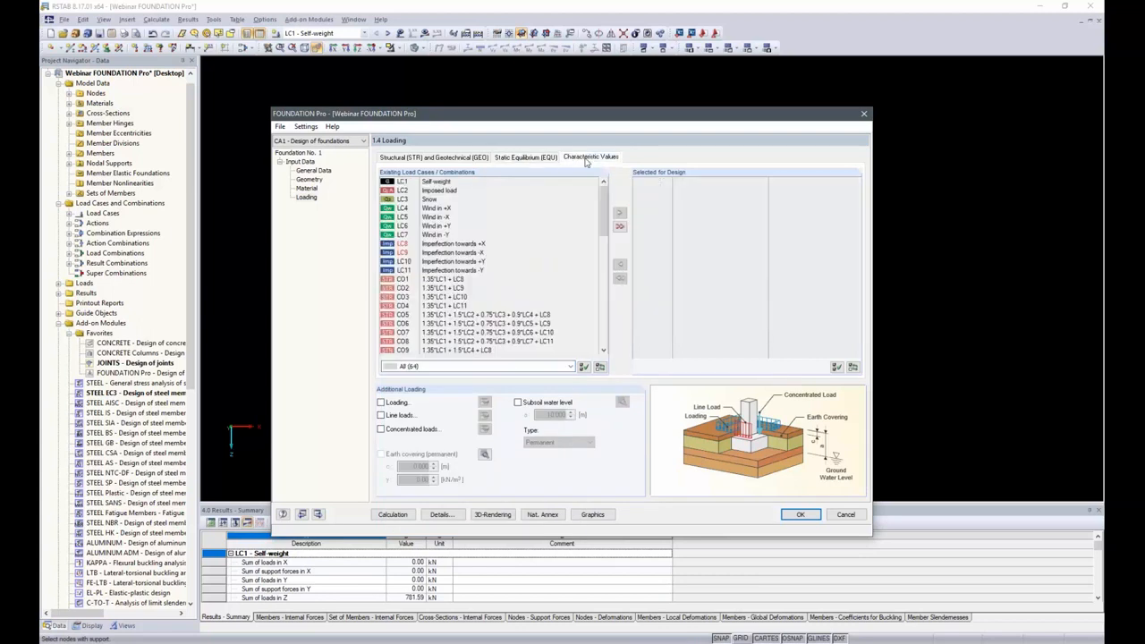
left_click(567, 366)
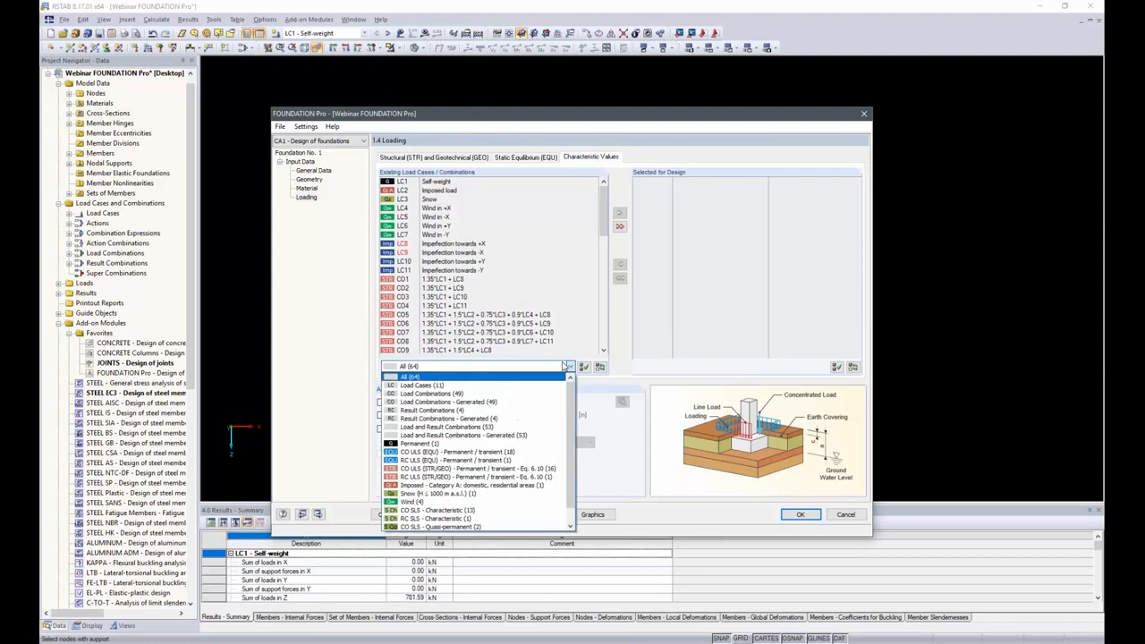
left_click(455, 511)
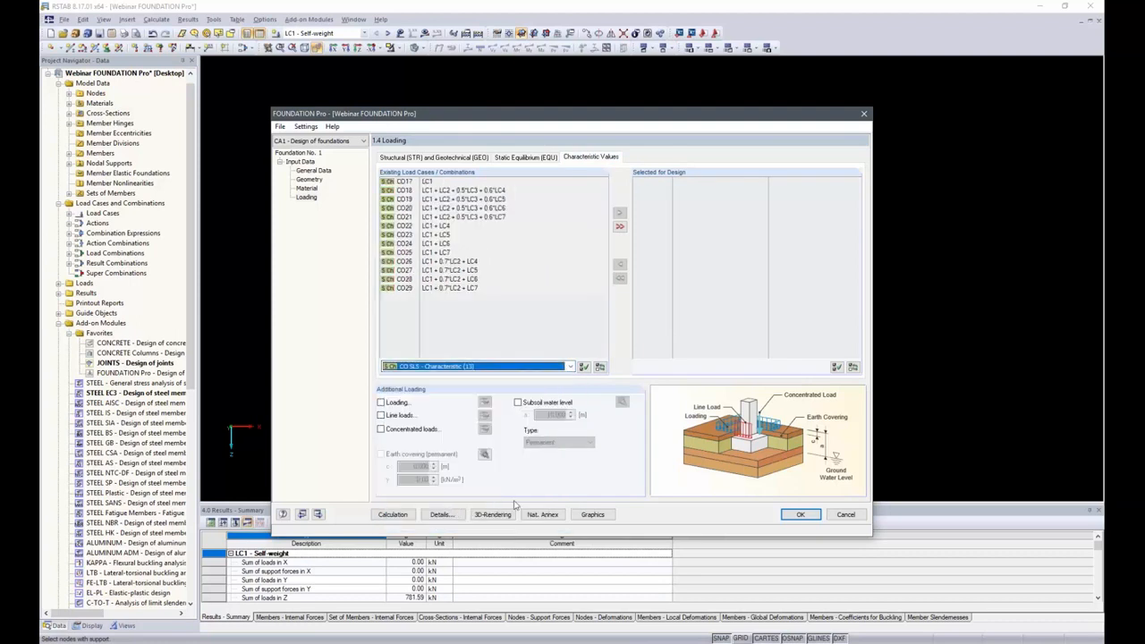
left_click(620, 227)
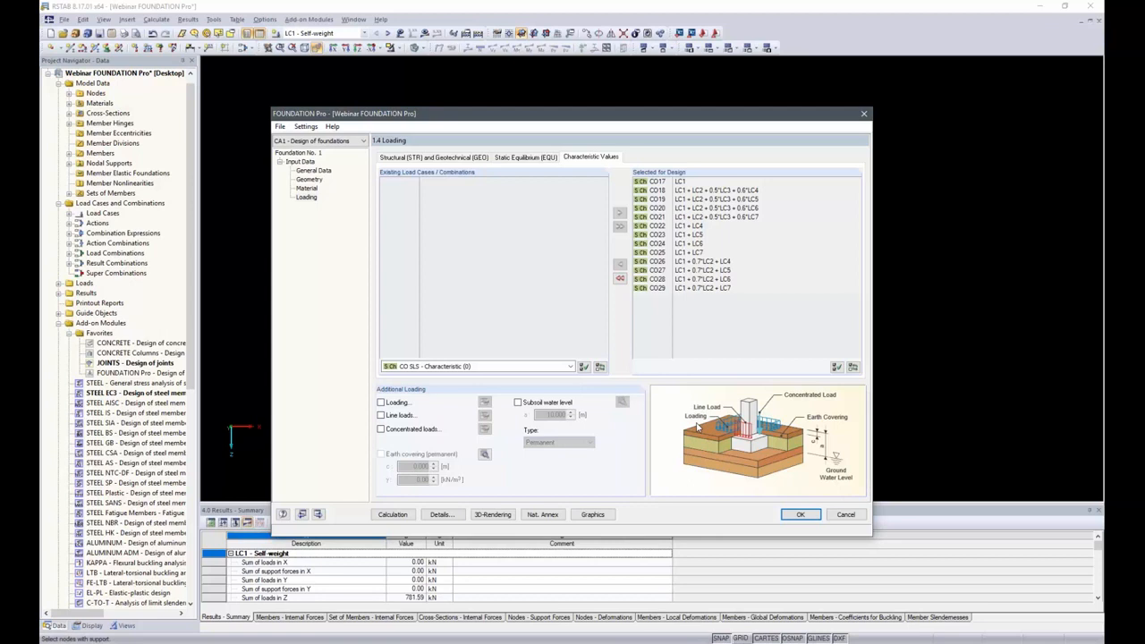
- Run the foundation calculation and show the dimensions on the rotated 3D view of the resulting geometry
left_click(391, 515)
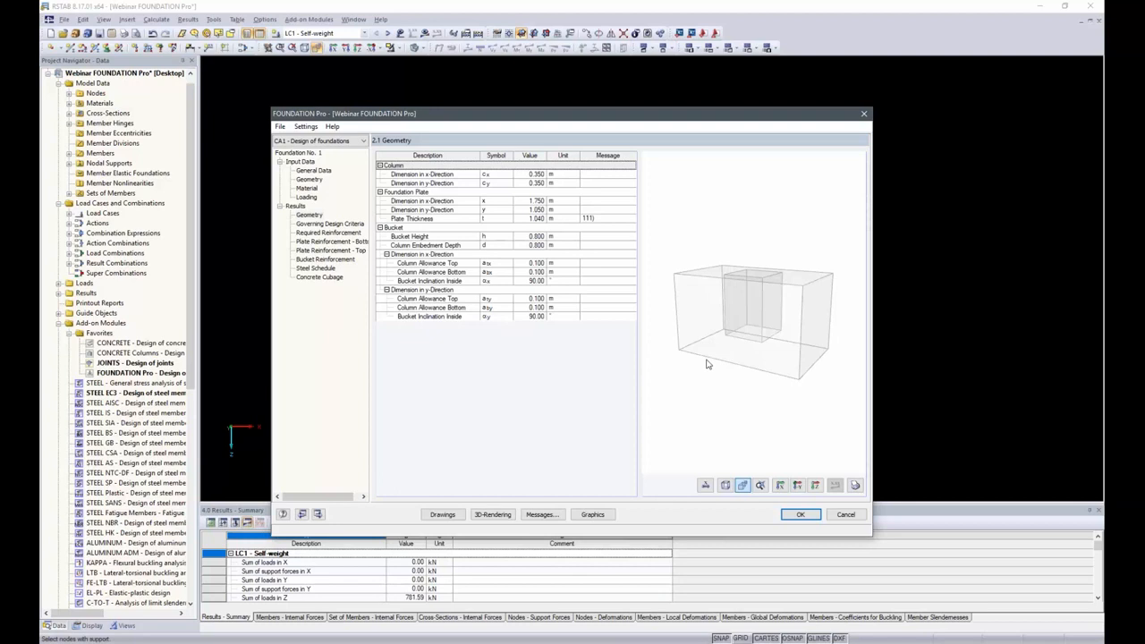
left_click(706, 486)
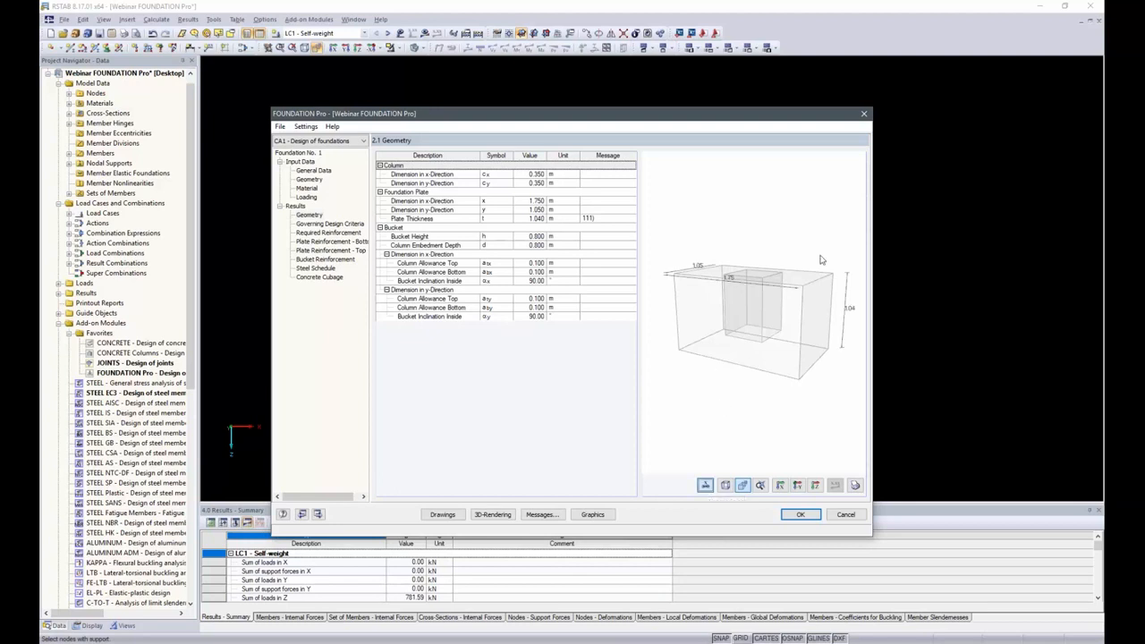
mouse_move(827, 274)
left_mouse_down()
mouse_move(800, 288)
mouse_move(823, 280)
left_mouse_up()
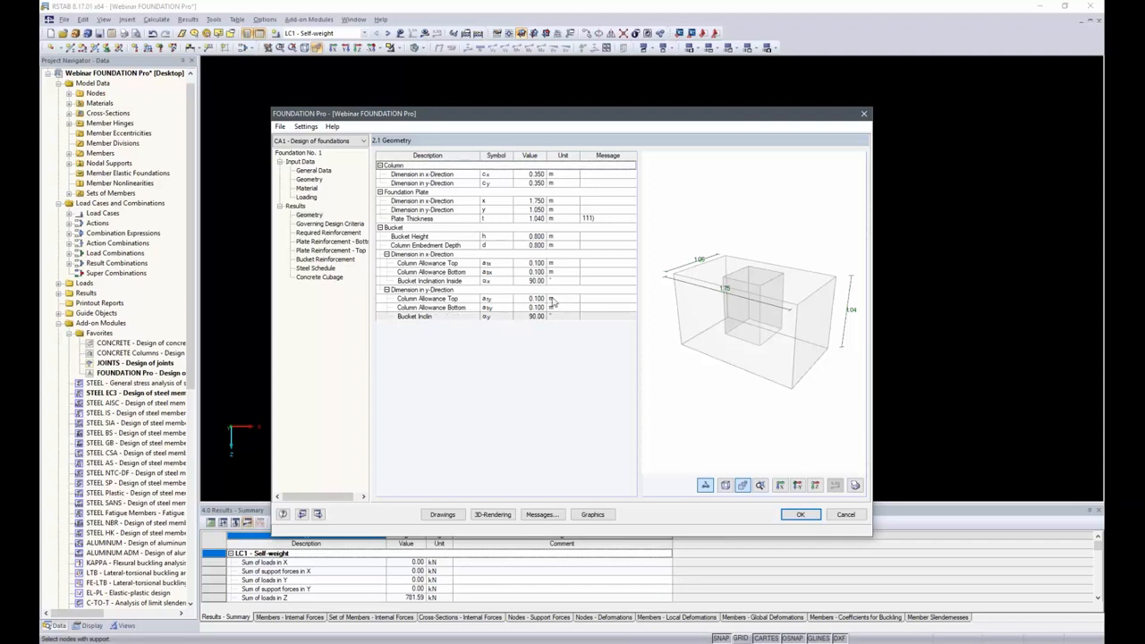
- Adopt the calculated foundation plate dimensions as input, set side length y and plate thickness t to 1.1 m, and recalculate
left_click(310, 180)
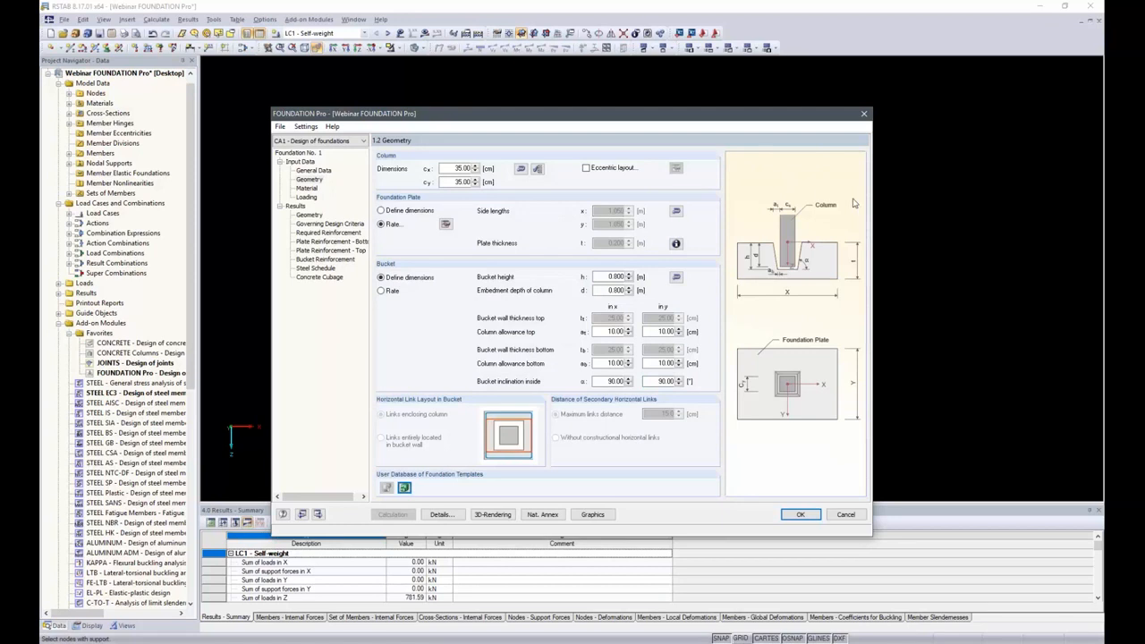
left_click(676, 212)
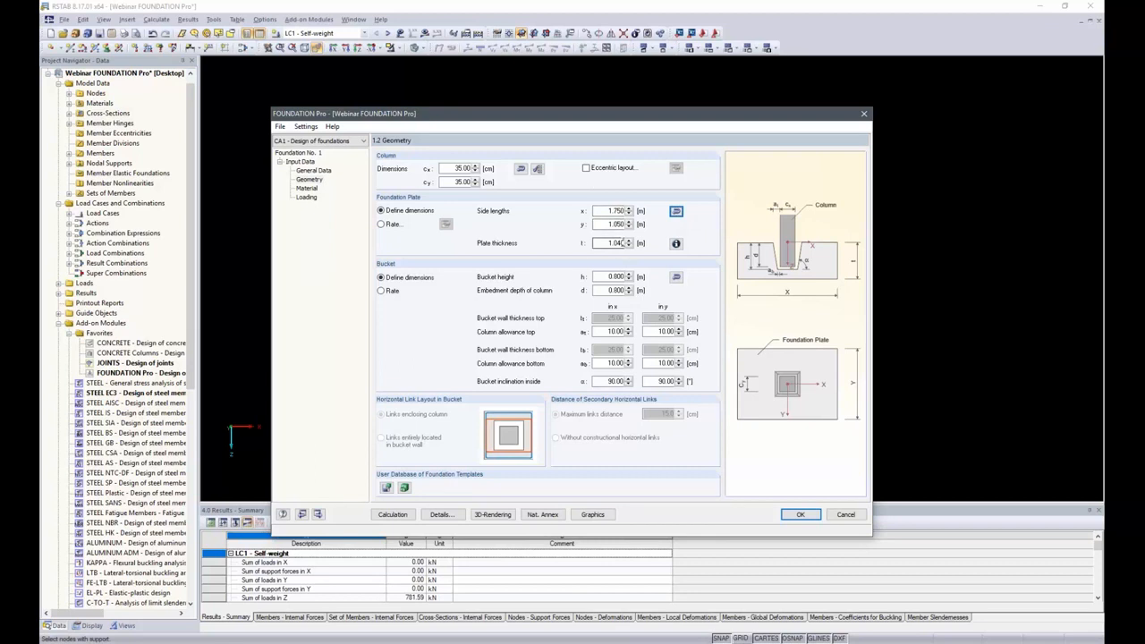
left_click(616, 225)
double_click(616, 224)
type("1.1")
key("Tab")
type("1.1")
key("Tab")
left_click(394, 514)
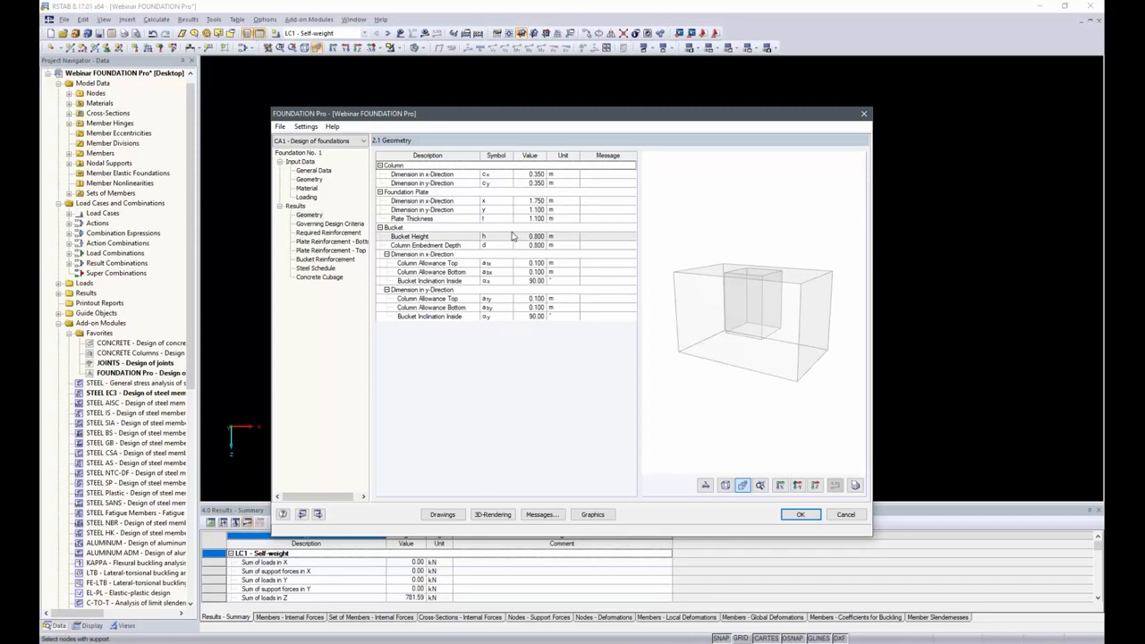
- Examine the governing equilibrium limit state design with its load values shown and the resulting moment at edge No. 3 expanded
left_click(324, 226)
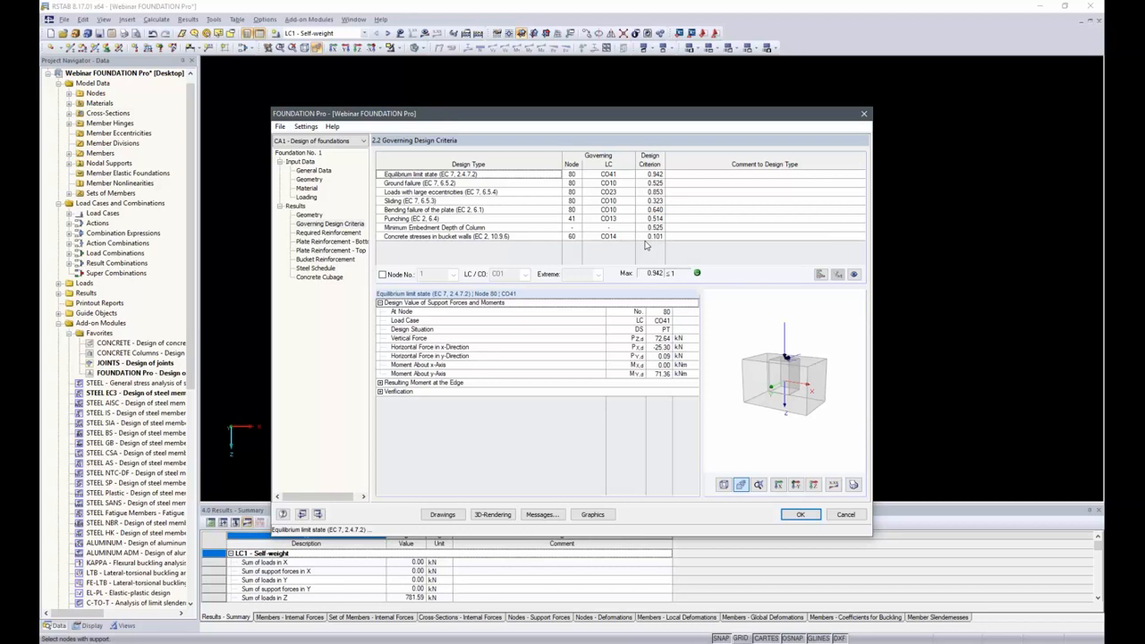
left_click(652, 175)
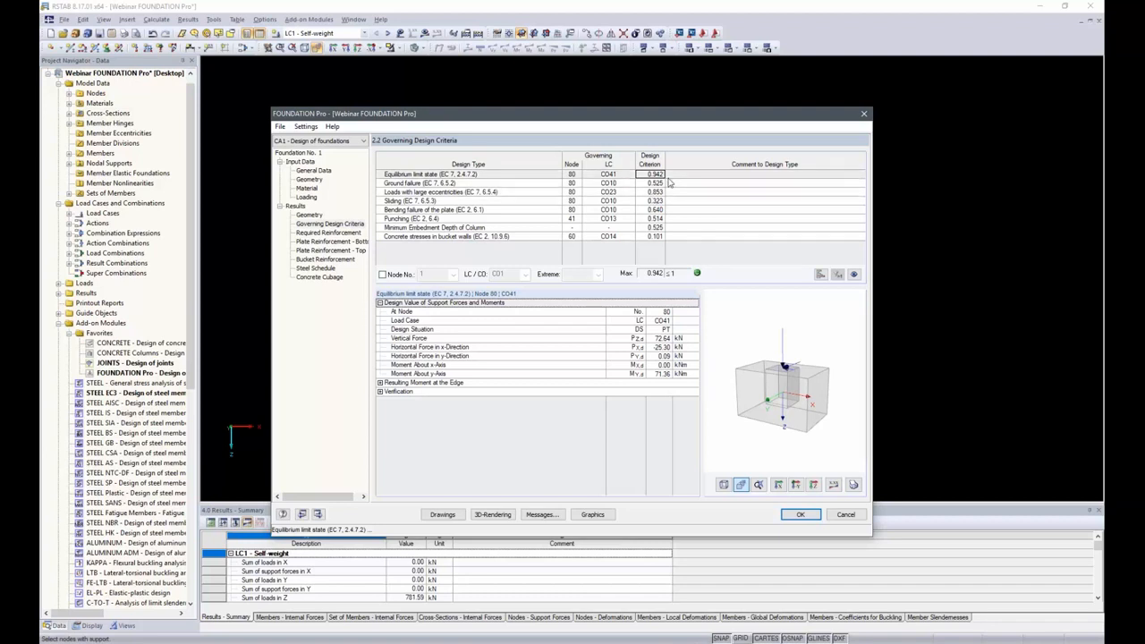
left_click(834, 485)
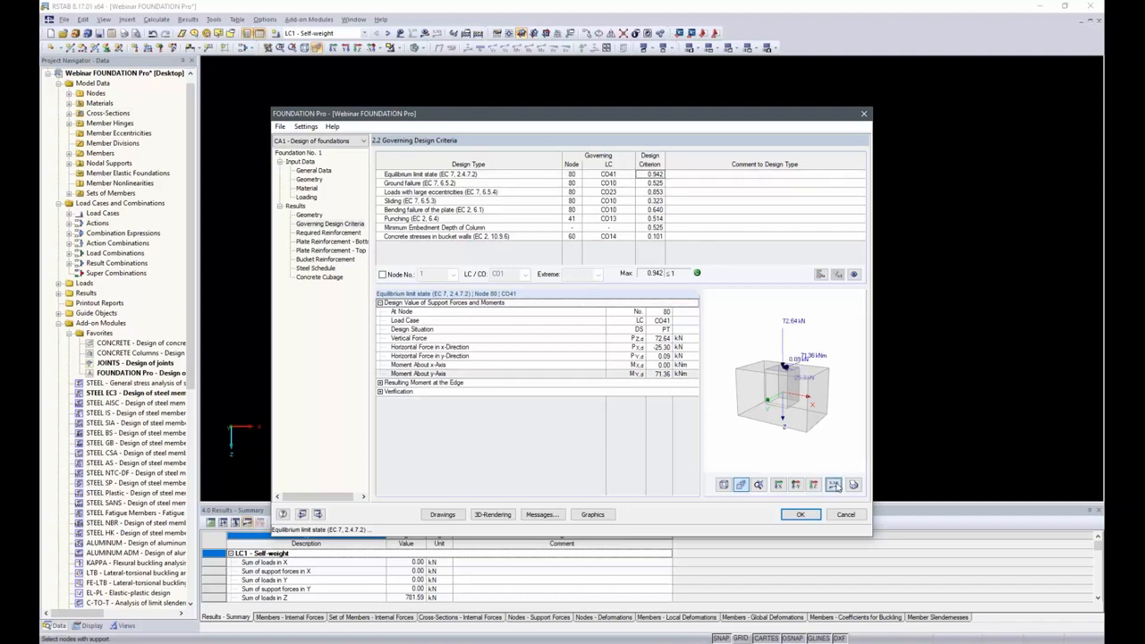
left_click_drag(832, 387, 830, 396)
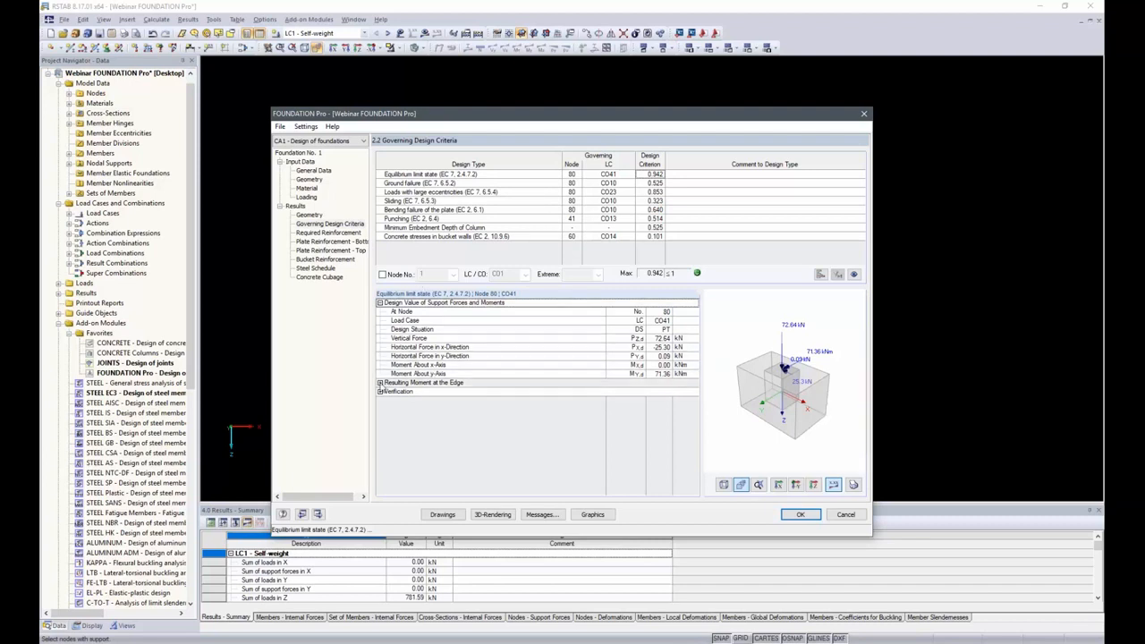
double_click(379, 383)
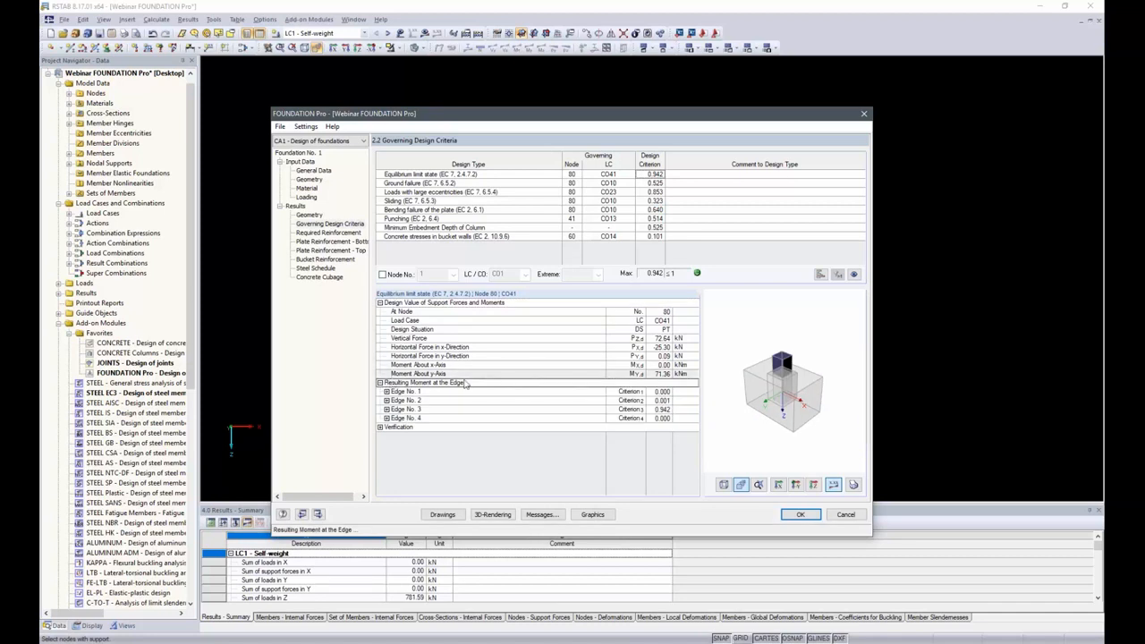
double_click(404, 411)
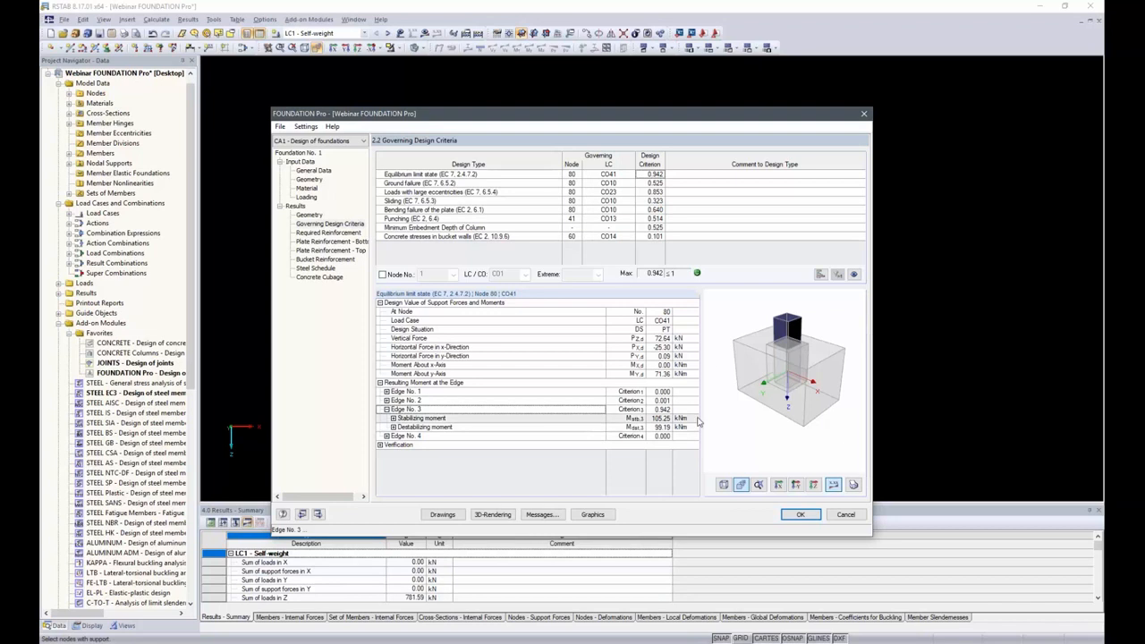
- Examine the required reinforcement details for the foundation plate's bottom, x-direction, Area II, with the governing load values displayed in the graphic
left_click(329, 233)
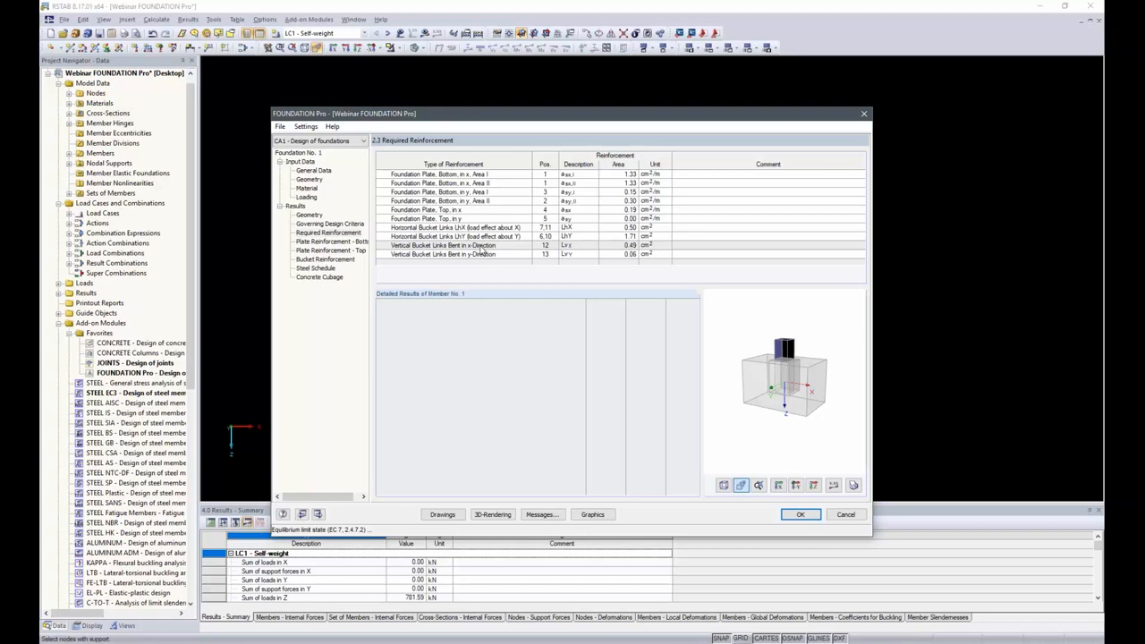
left_click(625, 183)
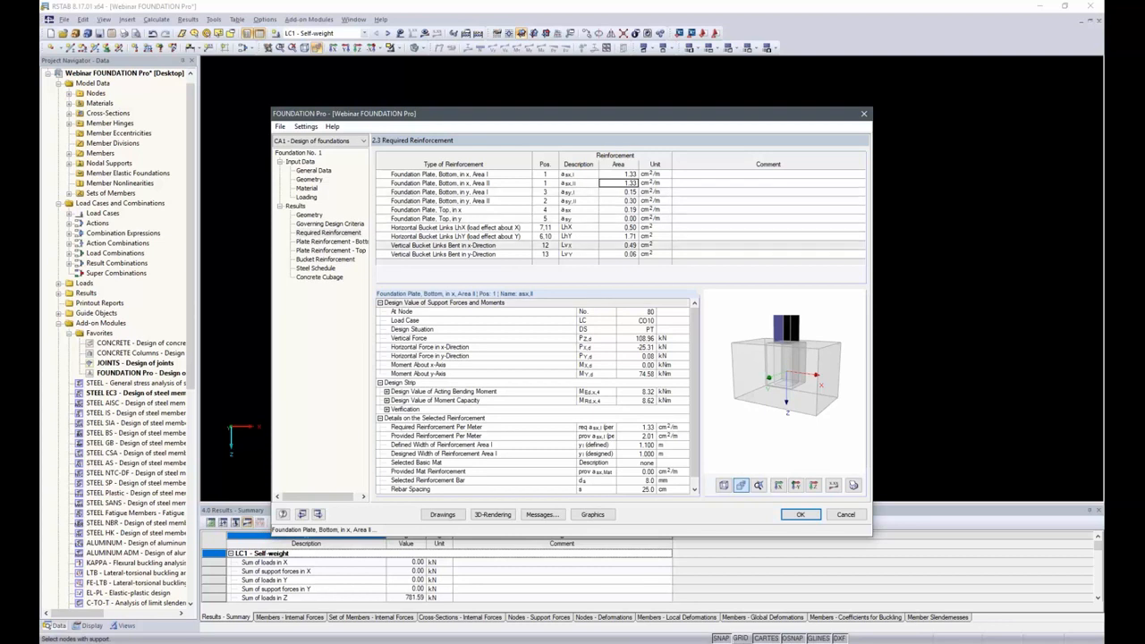
left_click(646, 321)
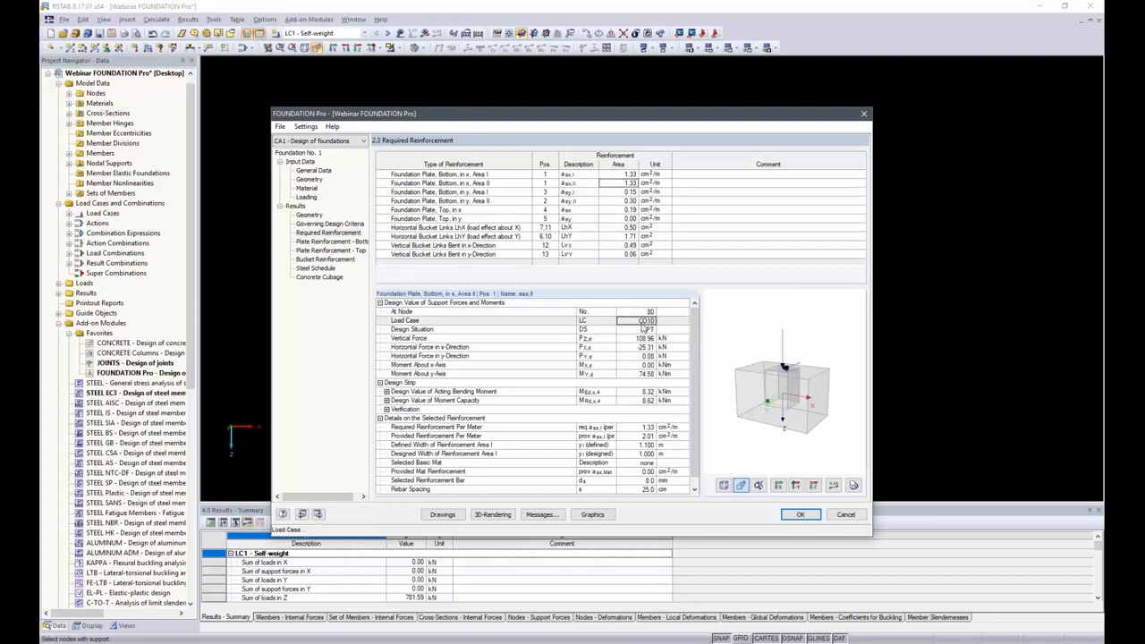
left_click(834, 485)
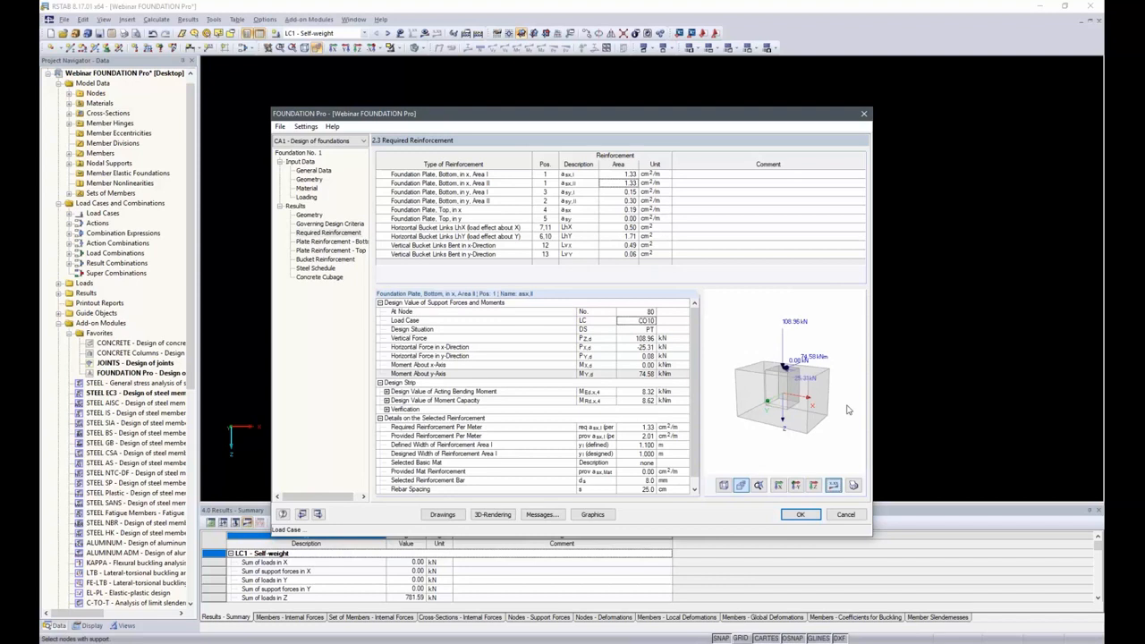
middle_click_drag(812, 399, 802, 425, "ctrl")
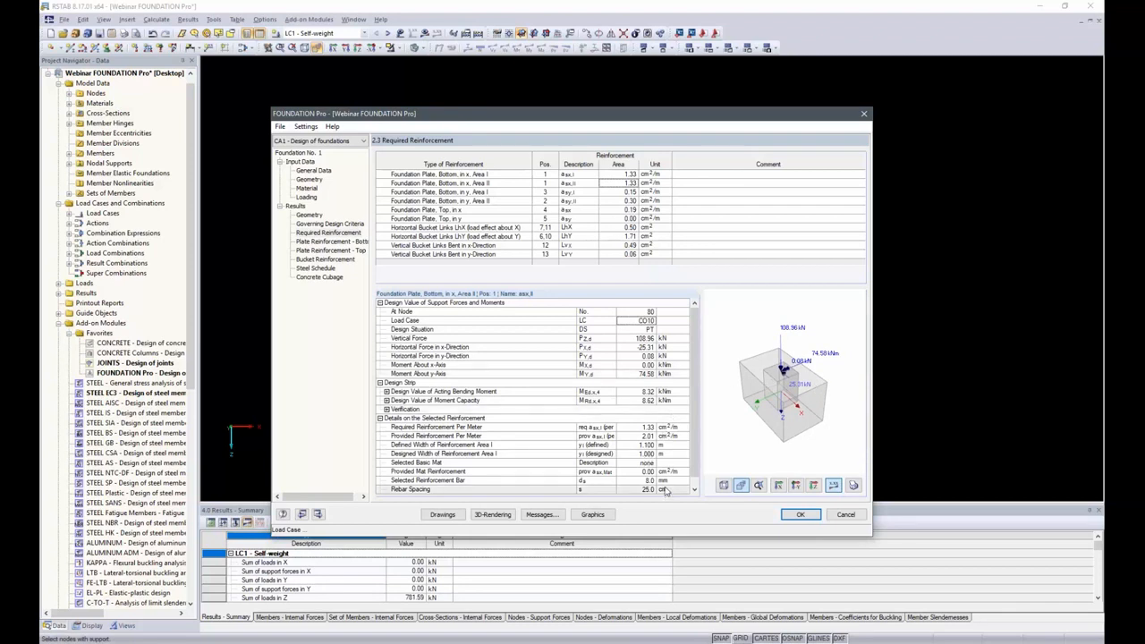
- Review the provided bottom and top plate reinforcement and return to the bottom layer
left_click(331, 242)
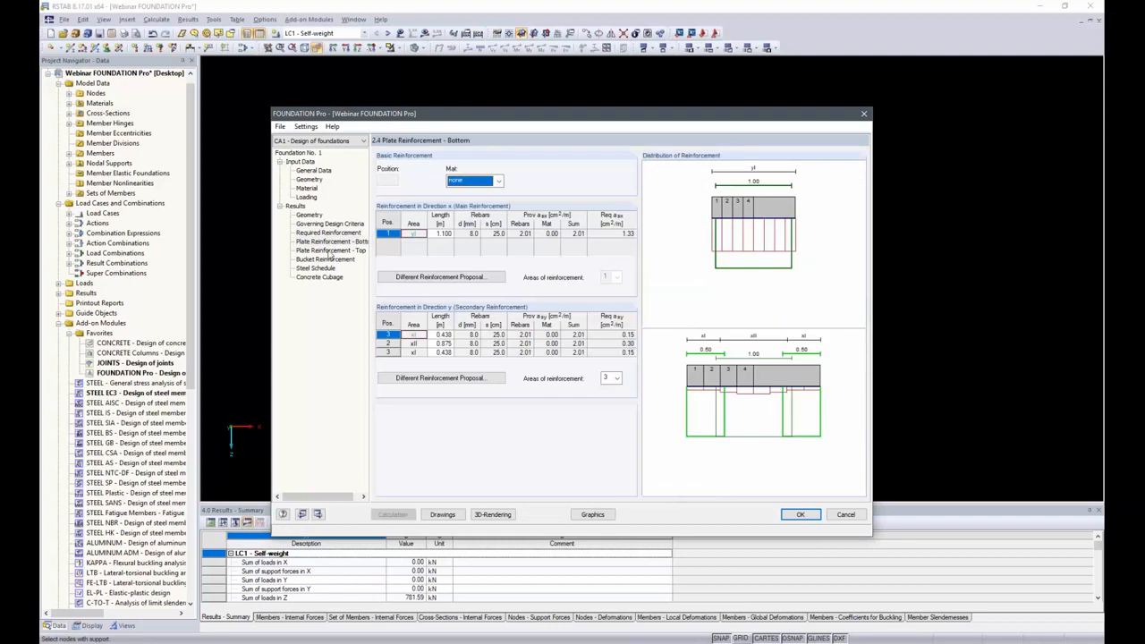
left_click(332, 250)
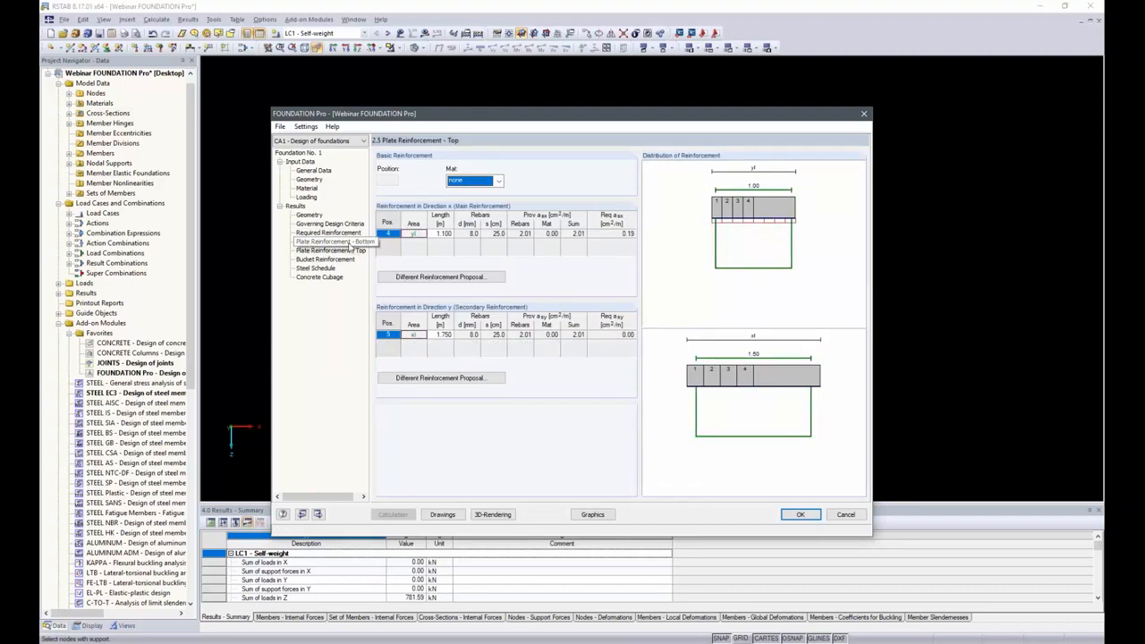
left_click(346, 243)
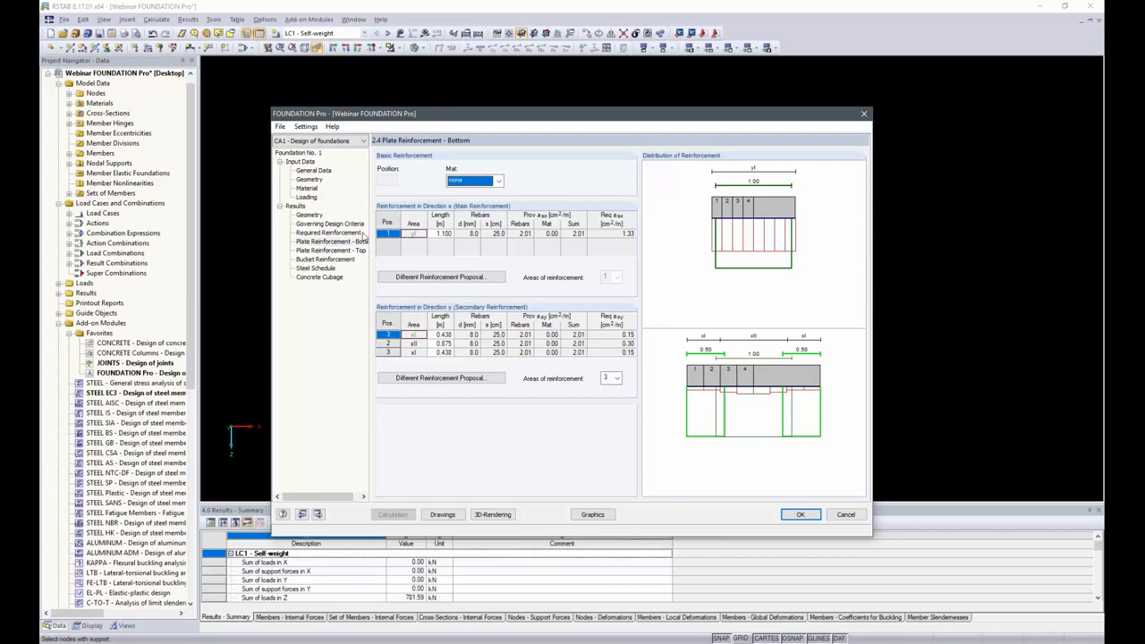
- Check the alternative proposals for the bottom main reinforcement in x, keep the first one, and open the bucket reinforcement results
left_click(441, 279)
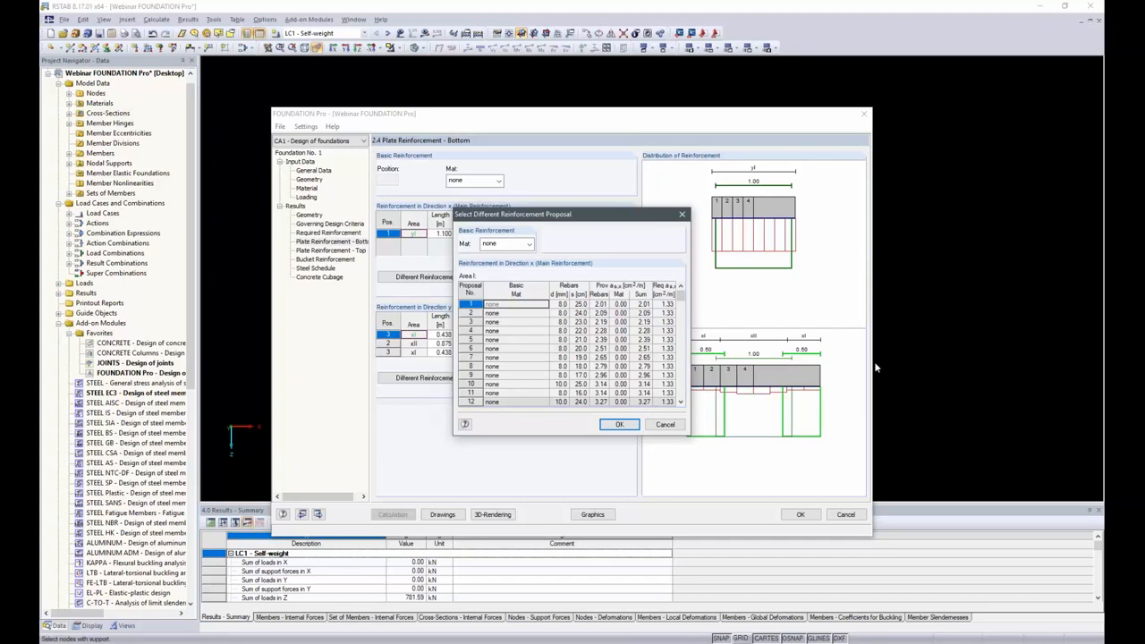
left_click(630, 423)
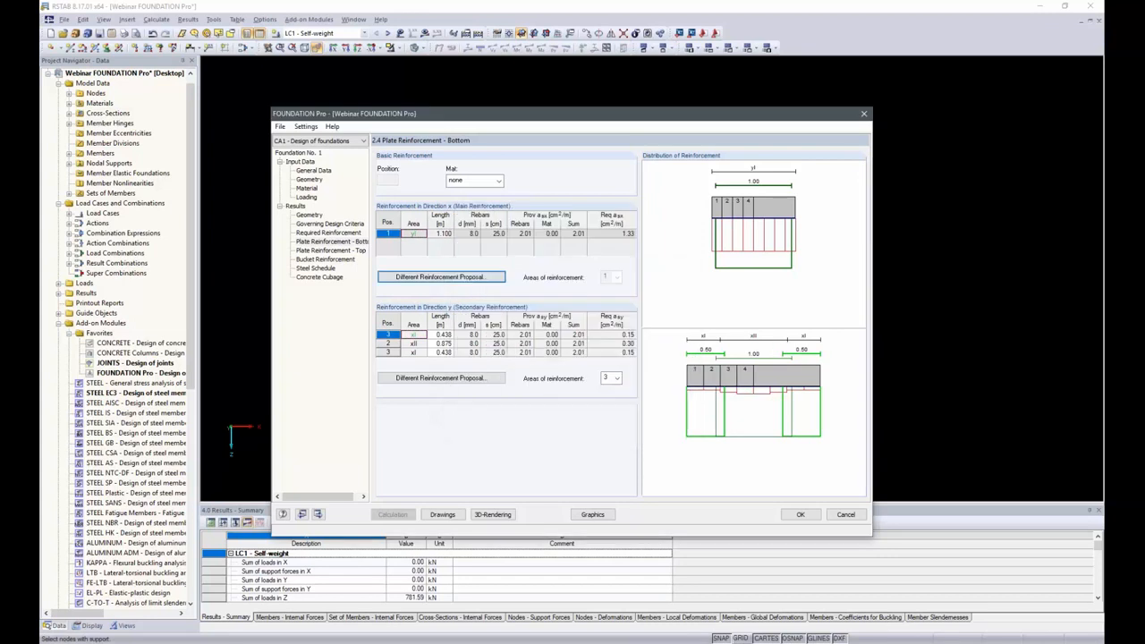
left_click(319, 260)
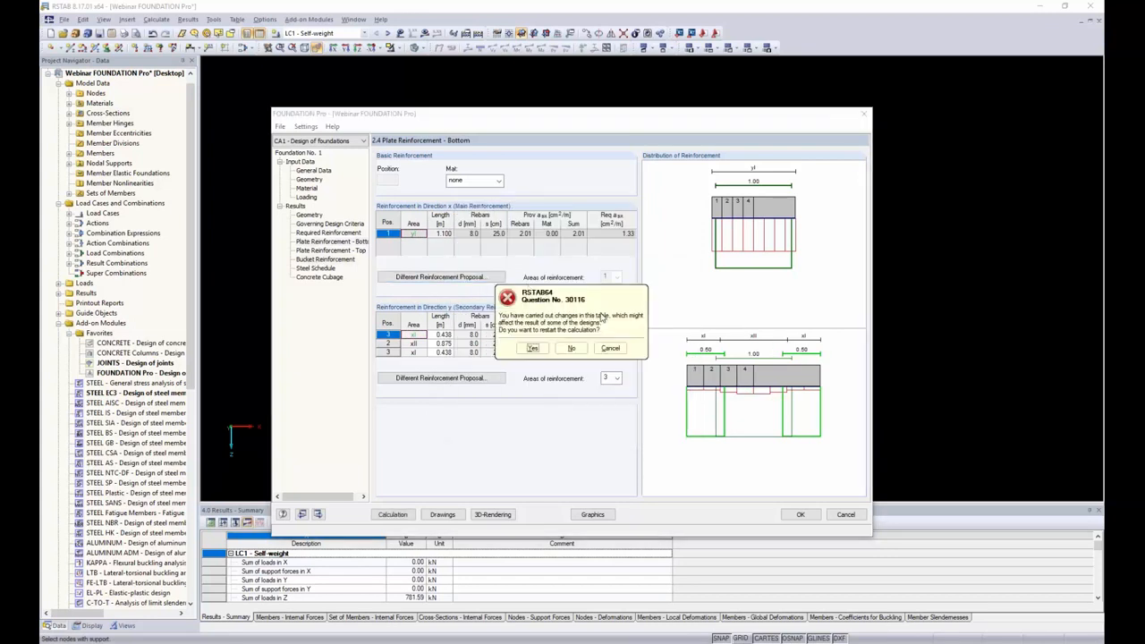
left_click(610, 348)
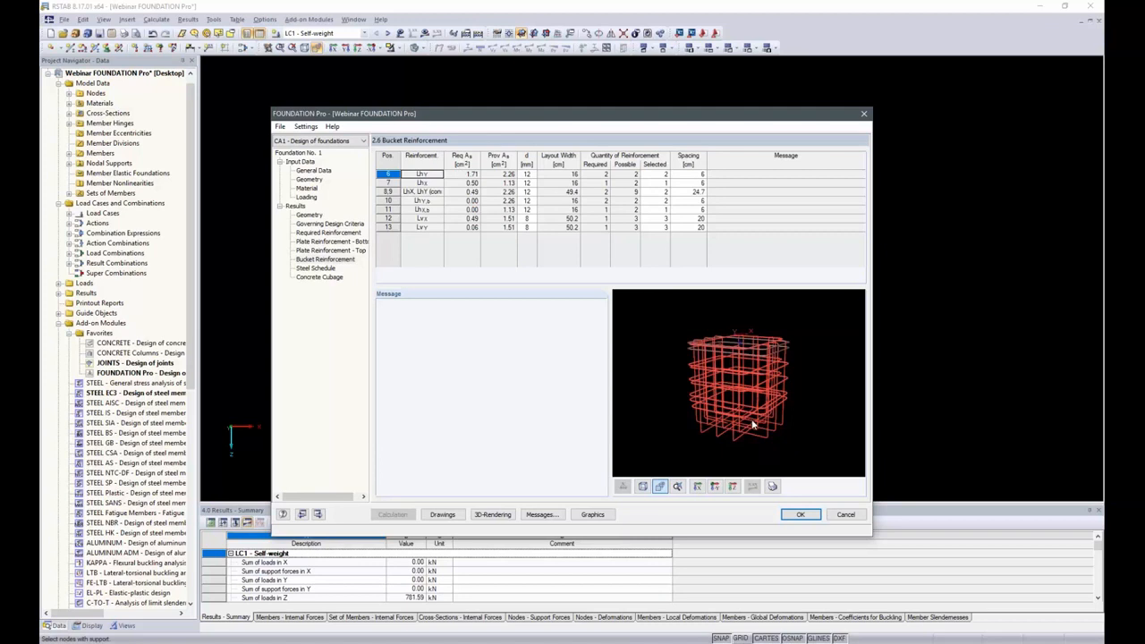
- Review the bucket reinforcement from another angle, along with the steel schedule and the concrete cubage of the foundations
mouse_move(767, 384)
middle_mouse_down("ctrl")
mouse_move(692, 417)
mouse_move(786, 372)
middle_mouse_up("ctrl")
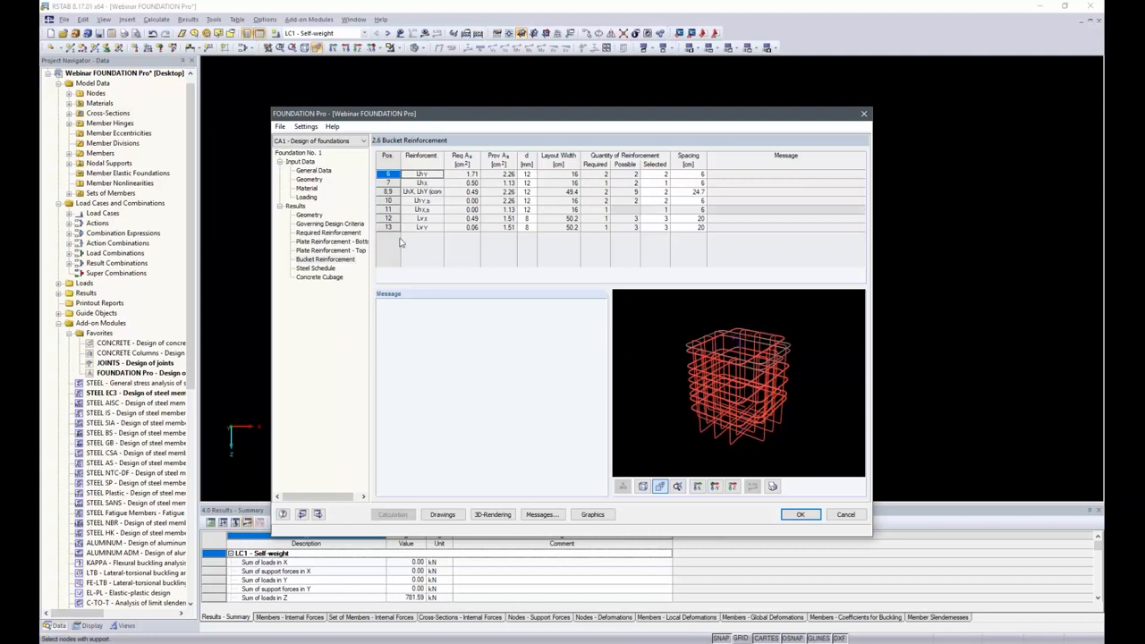
left_click(324, 268)
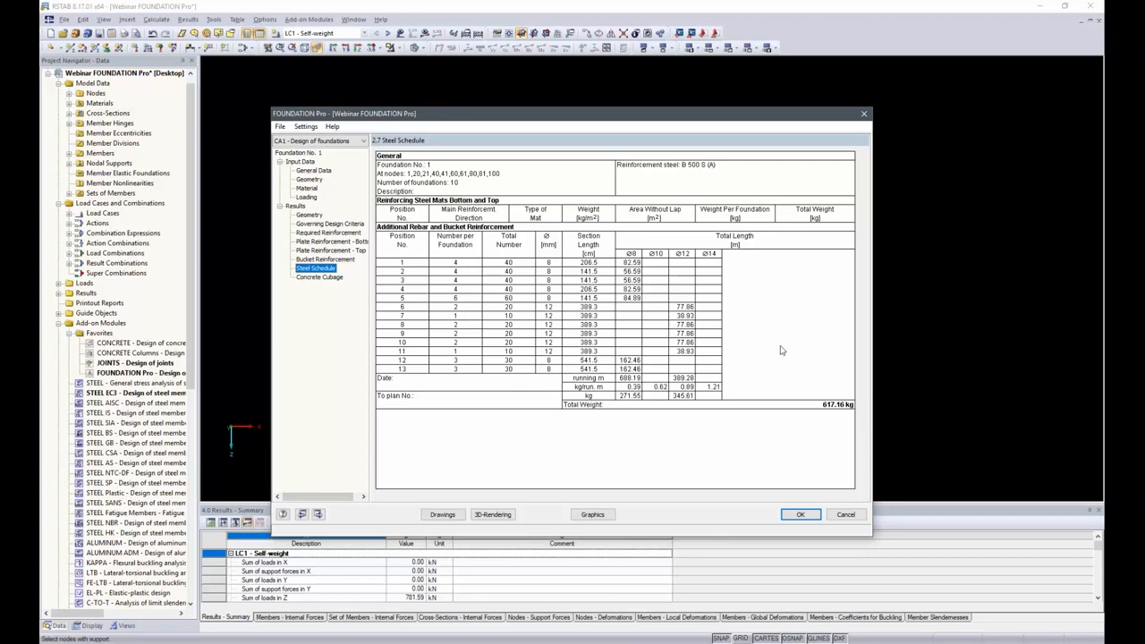
left_click(318, 277)
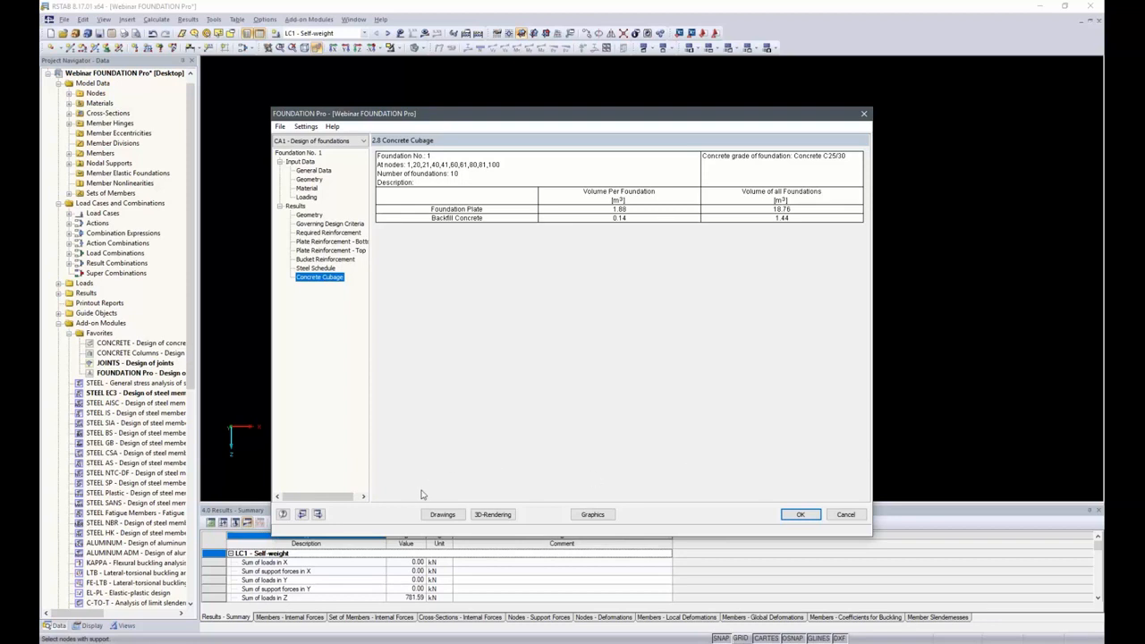
- Open the 3D rendering of the block foundation and display its dimensions
left_click(492, 517)
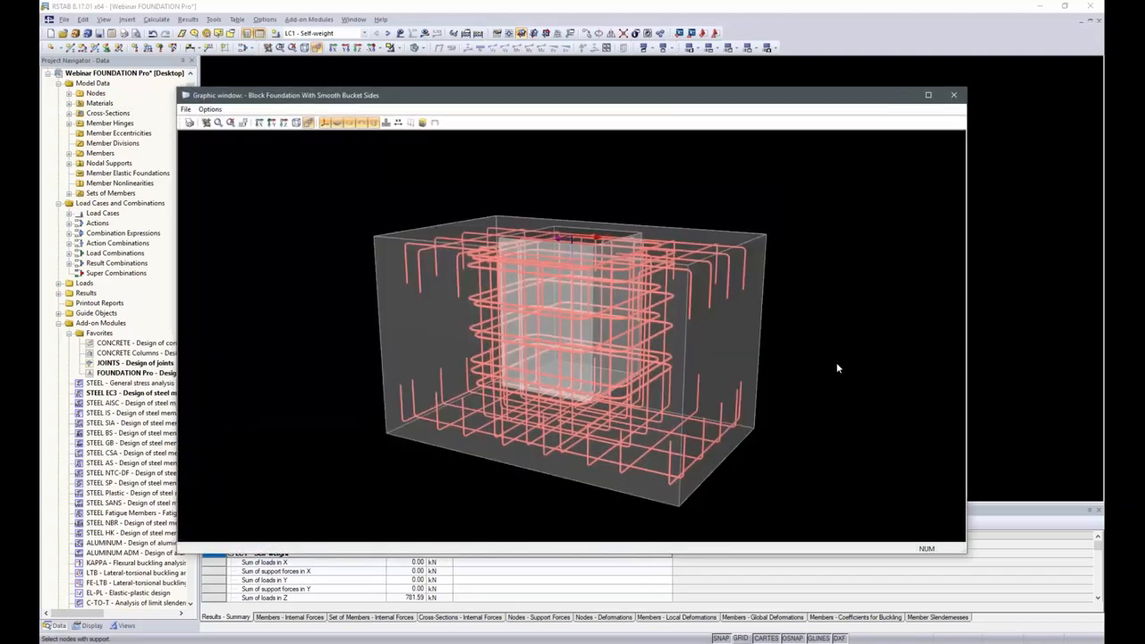
middle_click_drag(839, 368, 862, 361, "ctrl")
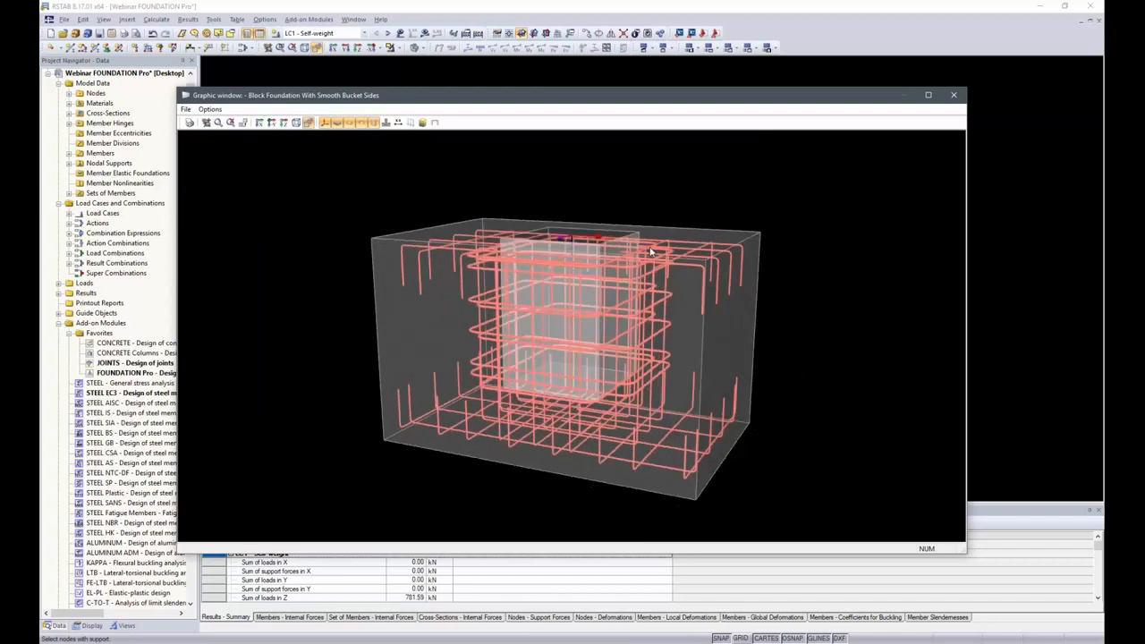
left_click(398, 121)
middle_click_drag(719, 207, 798, 199, "ctrl")
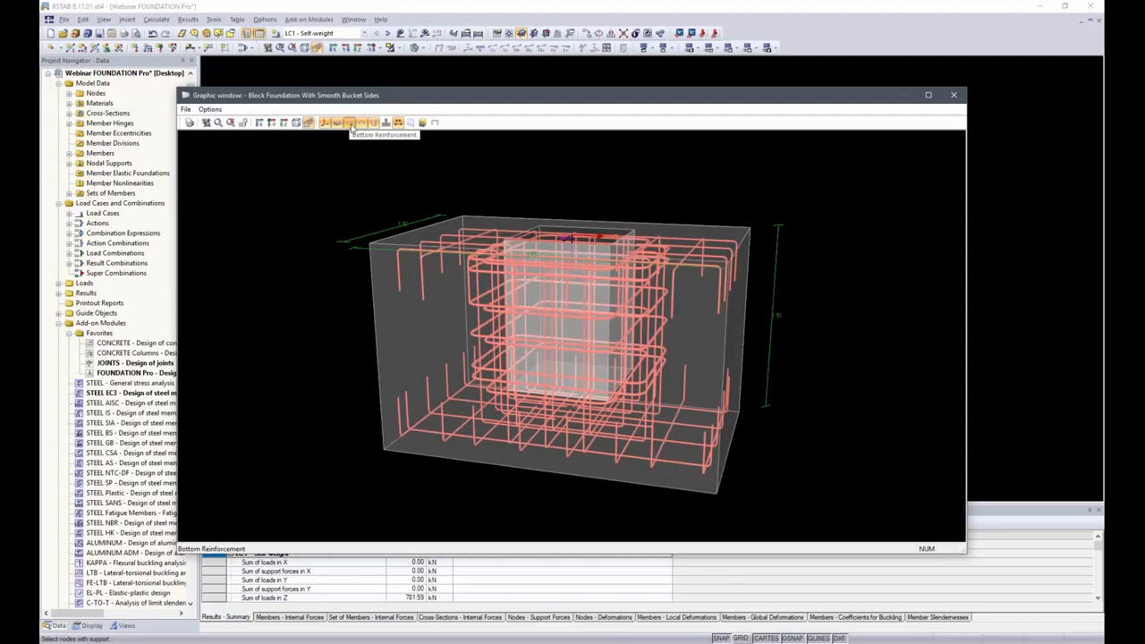
- Hide and redisplay the bottom, top and bucket reinforcement in the 3D rendering to inspect each layer, ending with all of them shown
left_click(350, 125)
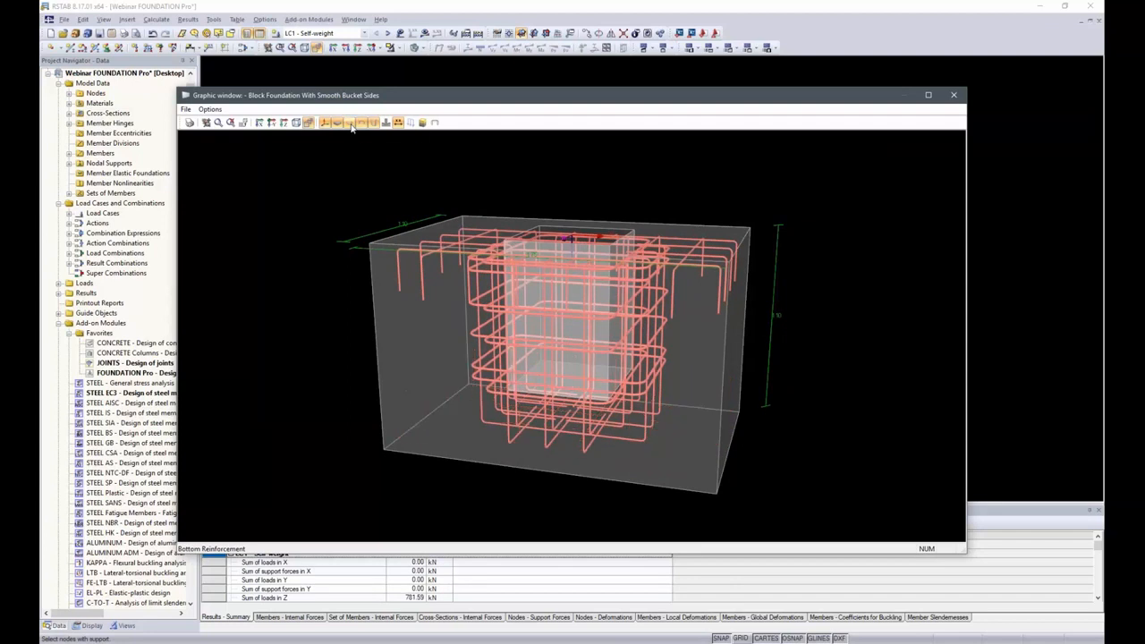
left_click(365, 126)
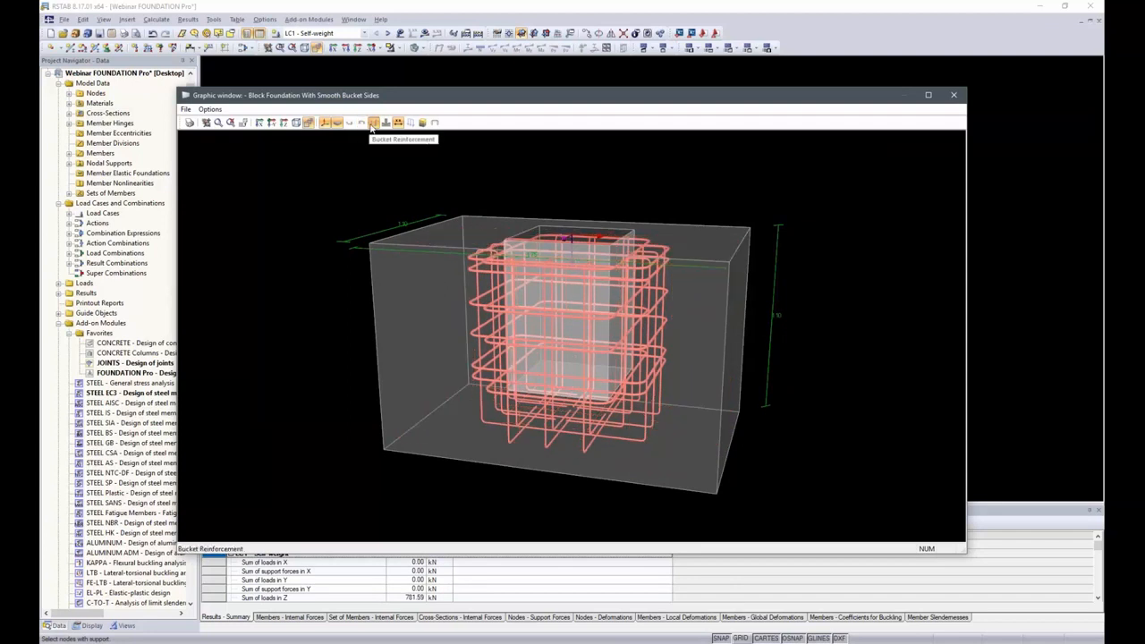
left_click(374, 125)
left_click(361, 124)
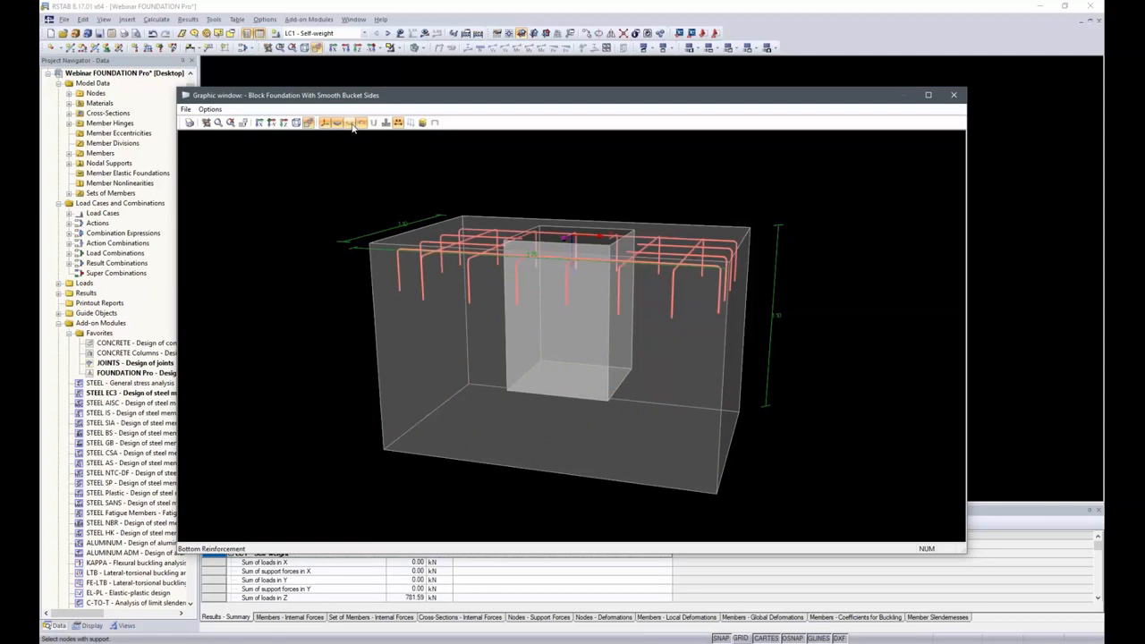
left_click(375, 124)
left_click(375, 125)
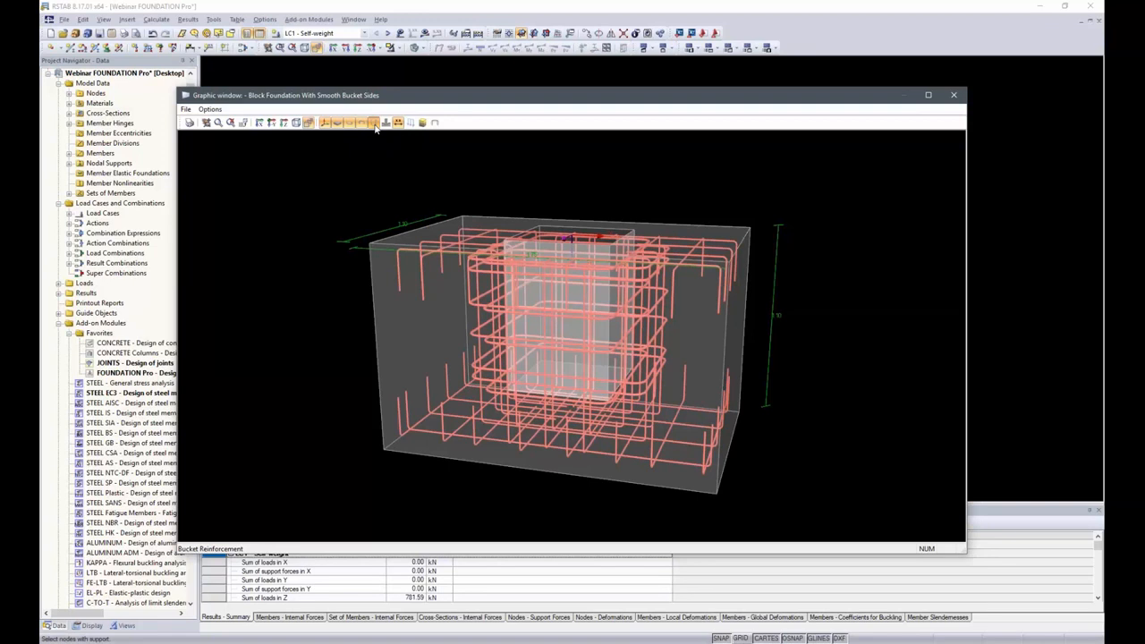
- Display the soil profile beside the foundation in the 3D rendering and view all of its layers
scroll(387, 248, "down", 3)
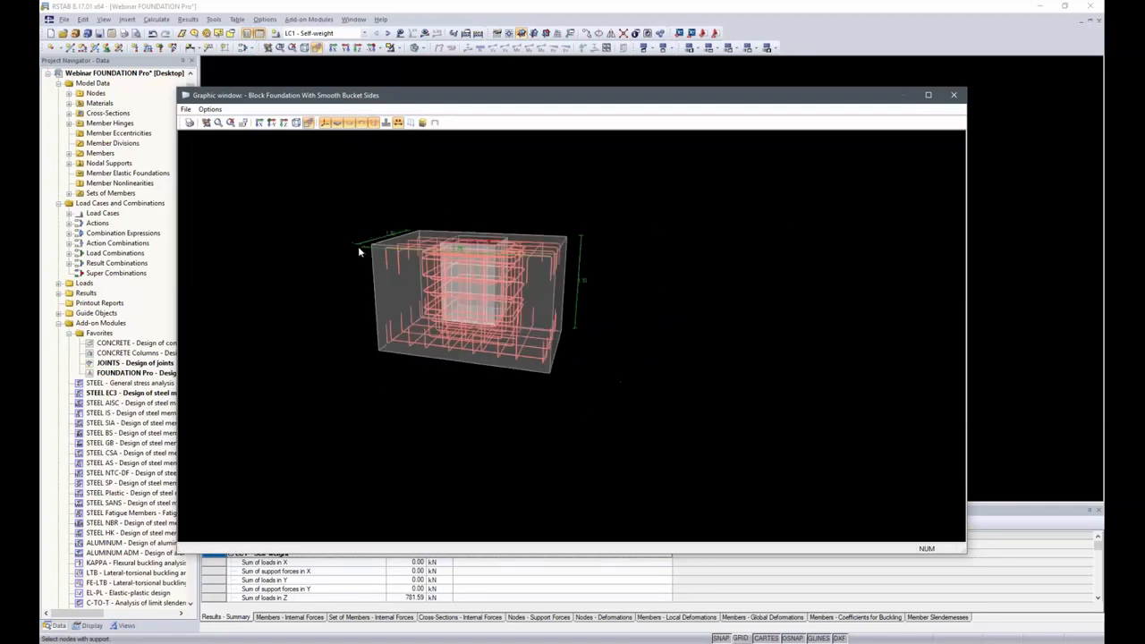
left_click(422, 122)
scroll(567, 335, "down", 3)
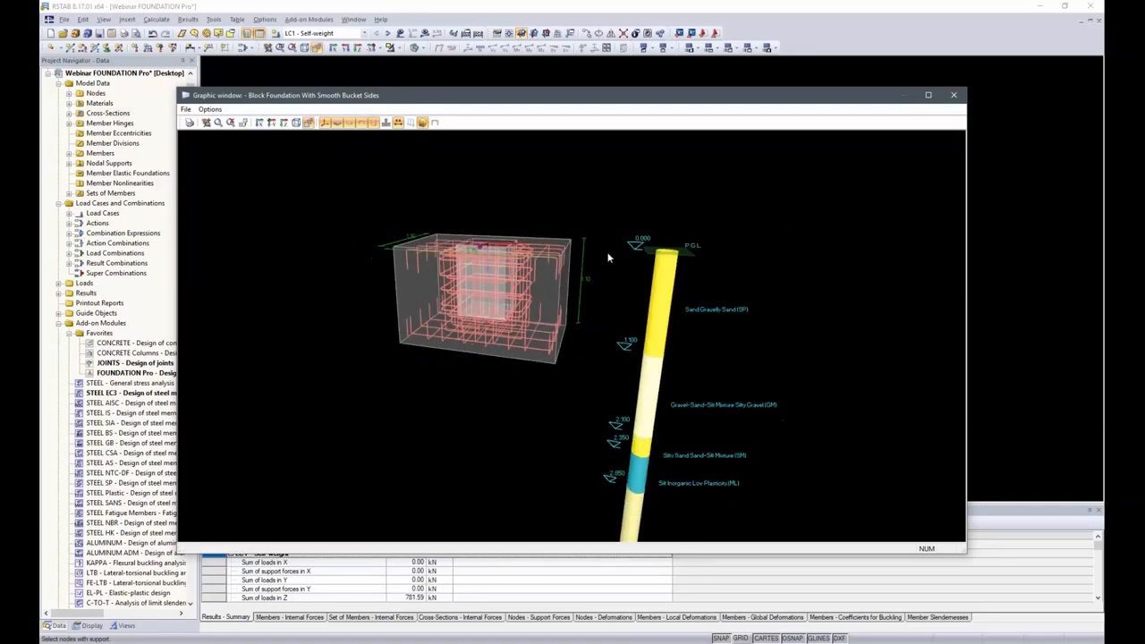
scroll(615, 283, "down", 5)
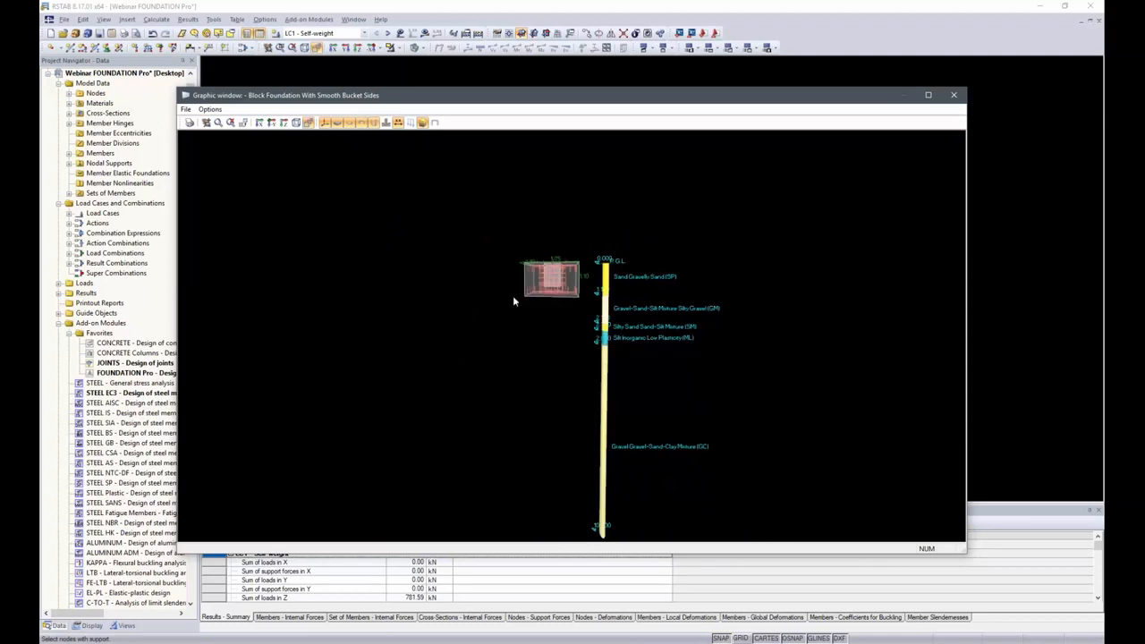
middle_click_drag(562, 358, 449, 250)
scroll(540, 308, "up", 2)
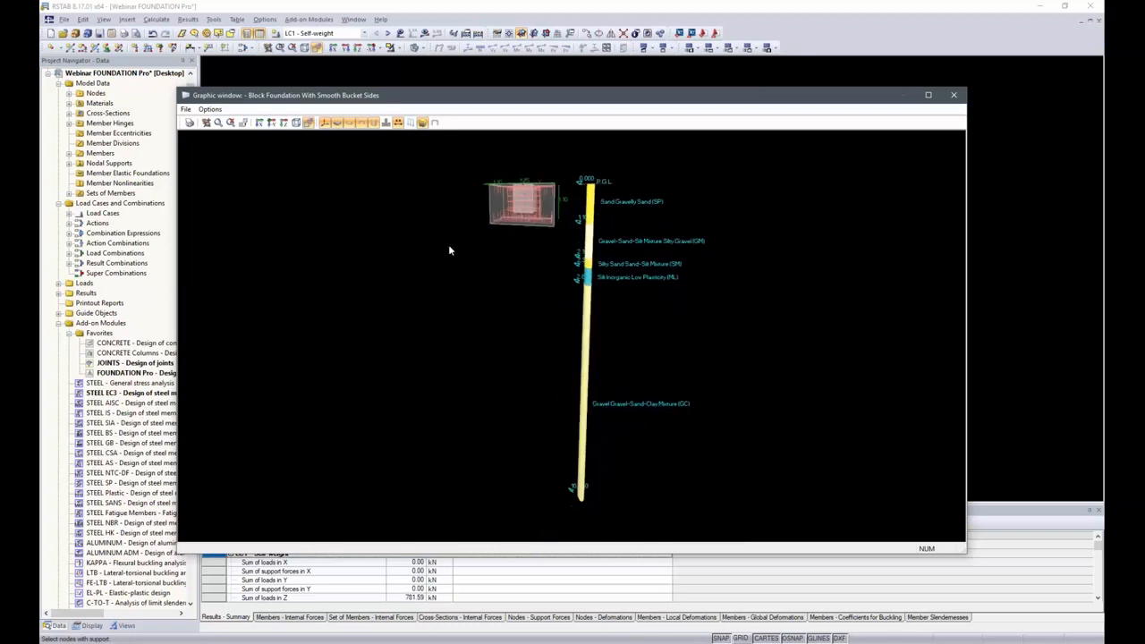
- Compare the isometric view of the foundation and soil profile with and without perspective, and close the rendering
left_click(296, 122)
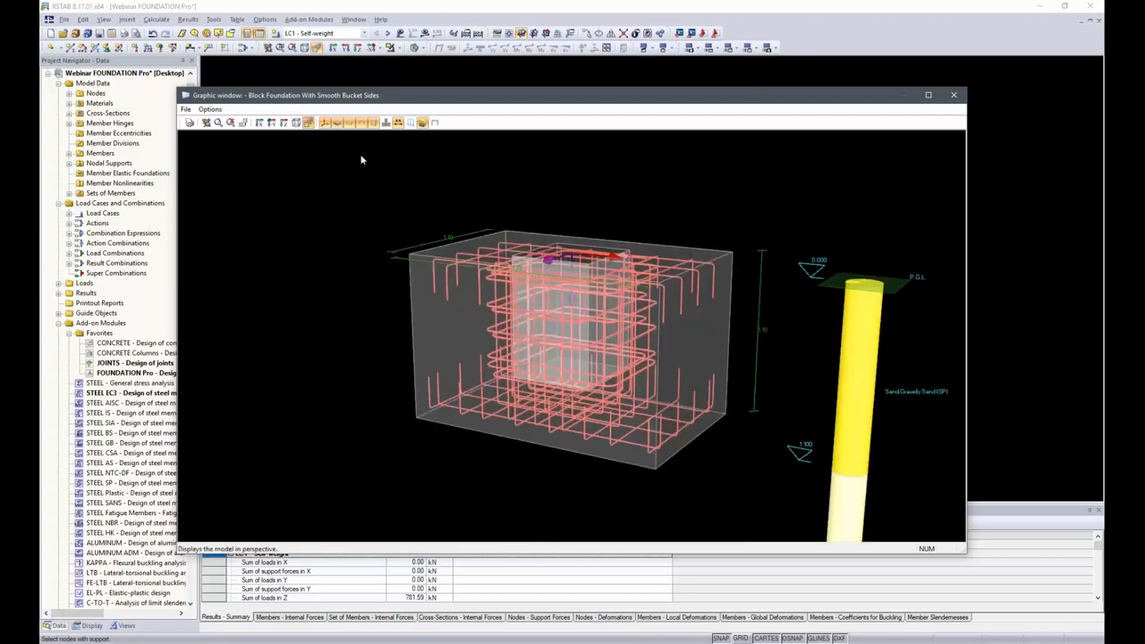
scroll(388, 214, "down", 6)
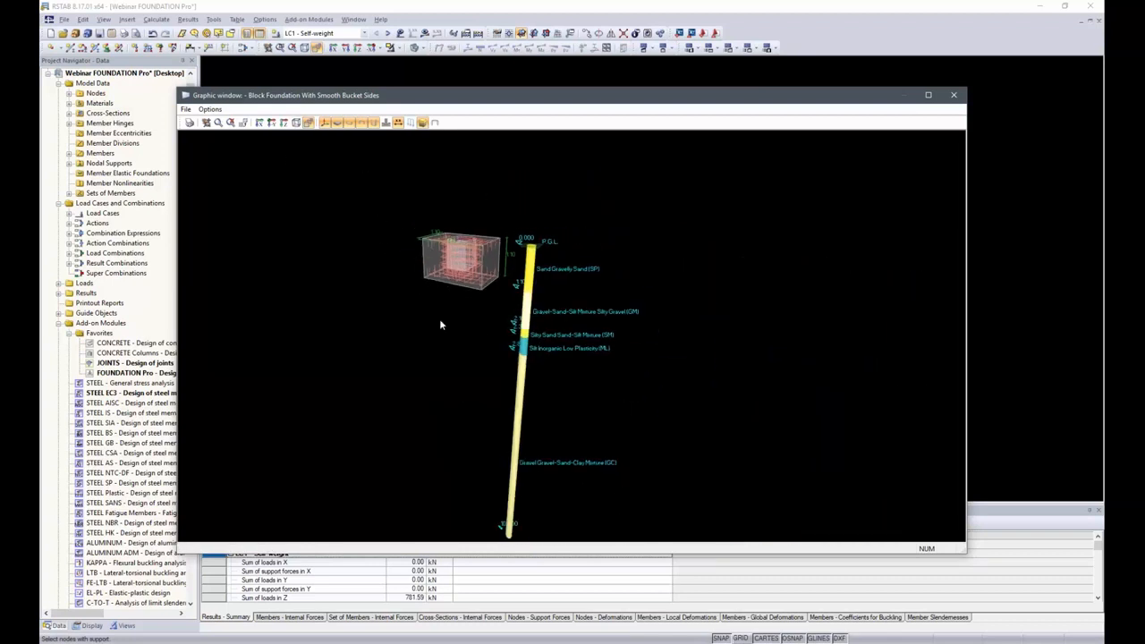
left_click(296, 122)
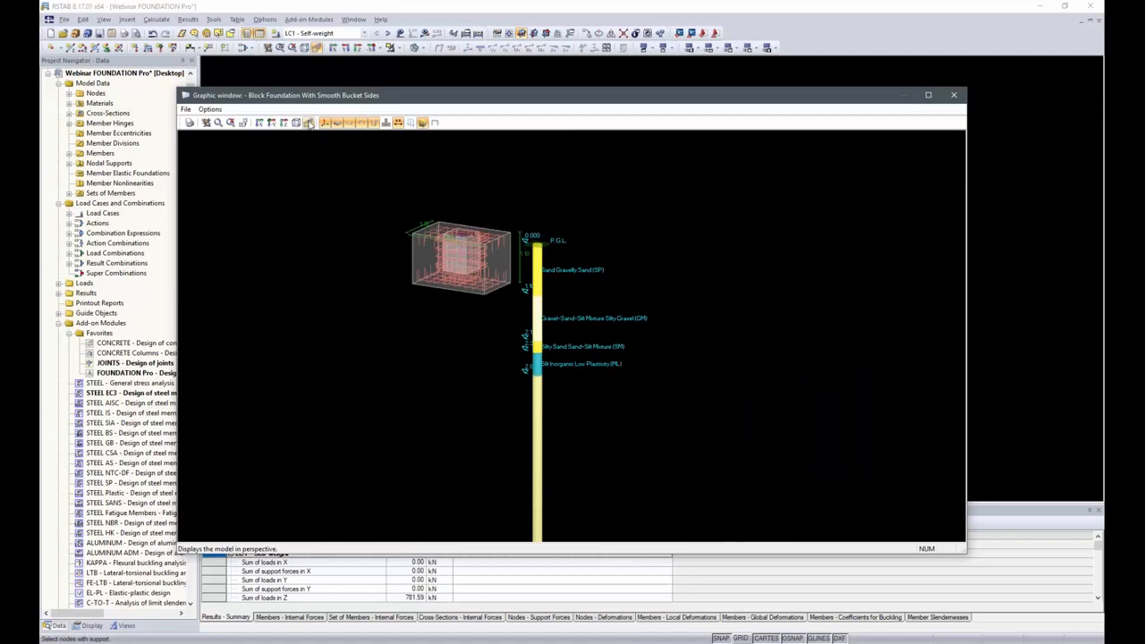
scroll(565, 271, "down", 4)
middle_click_drag(494, 407, 537, 352)
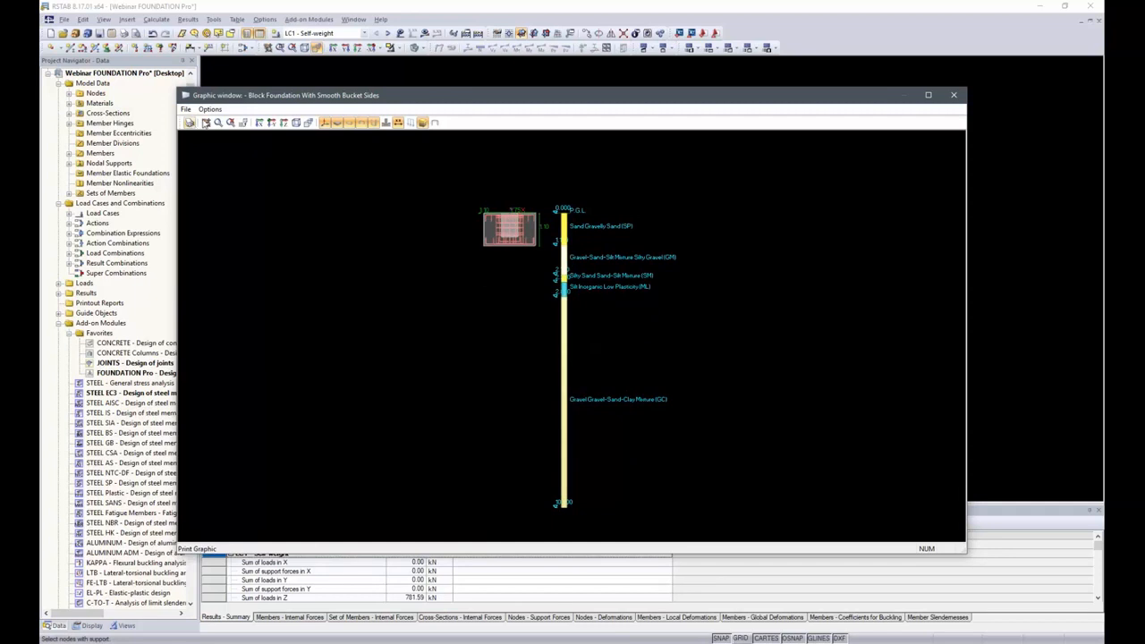
left_click(952, 95)
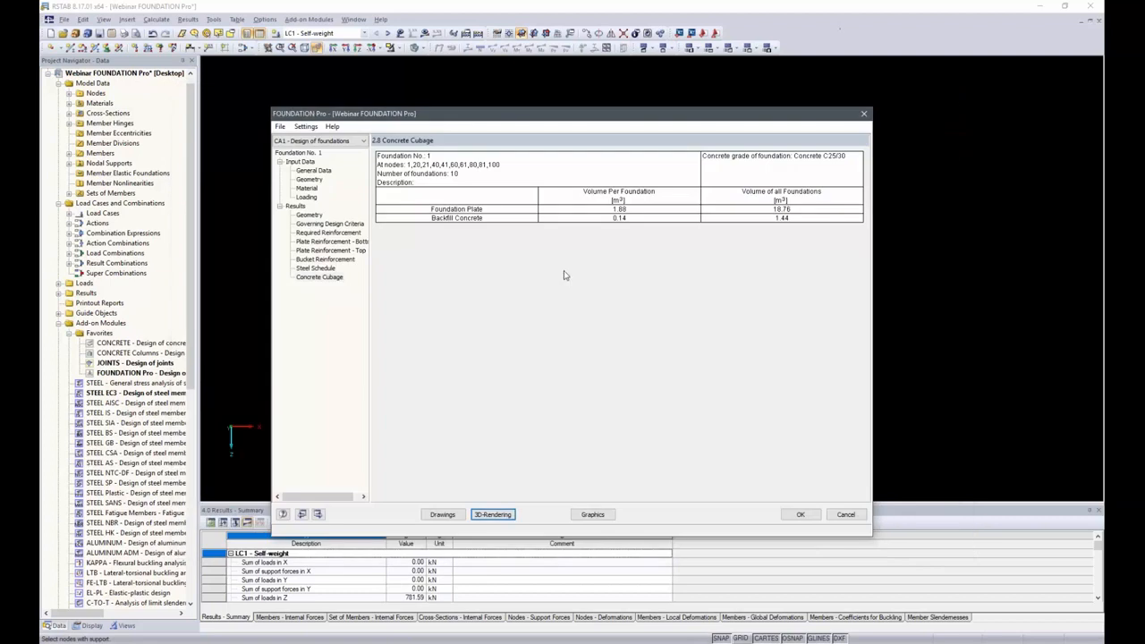
- Review the reinforcement drawings, including the top view of the bottom plate reinforcement and the bucket wall section in x-direction, and close them
left_click(442, 515)
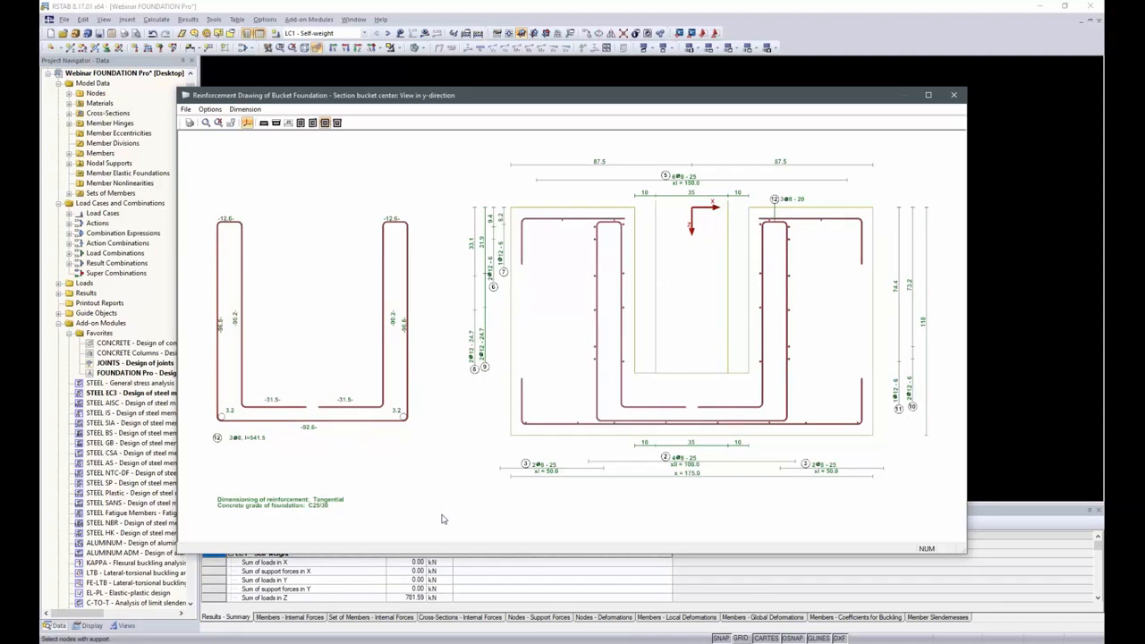
left_click(275, 124)
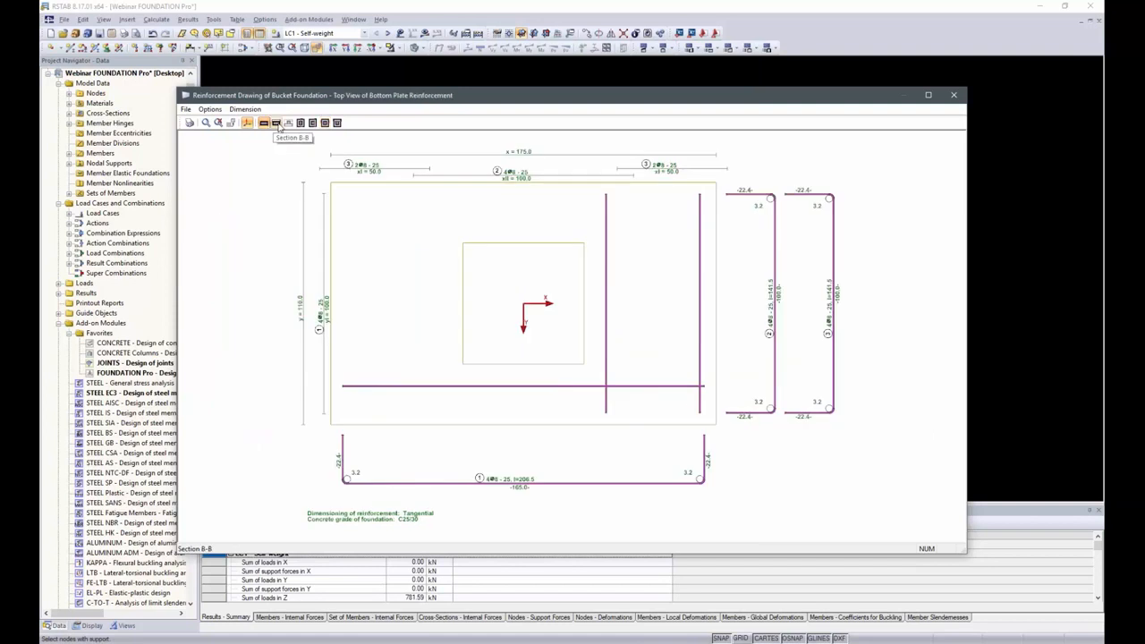
left_click(288, 123)
left_click(301, 122)
left_click(312, 122)
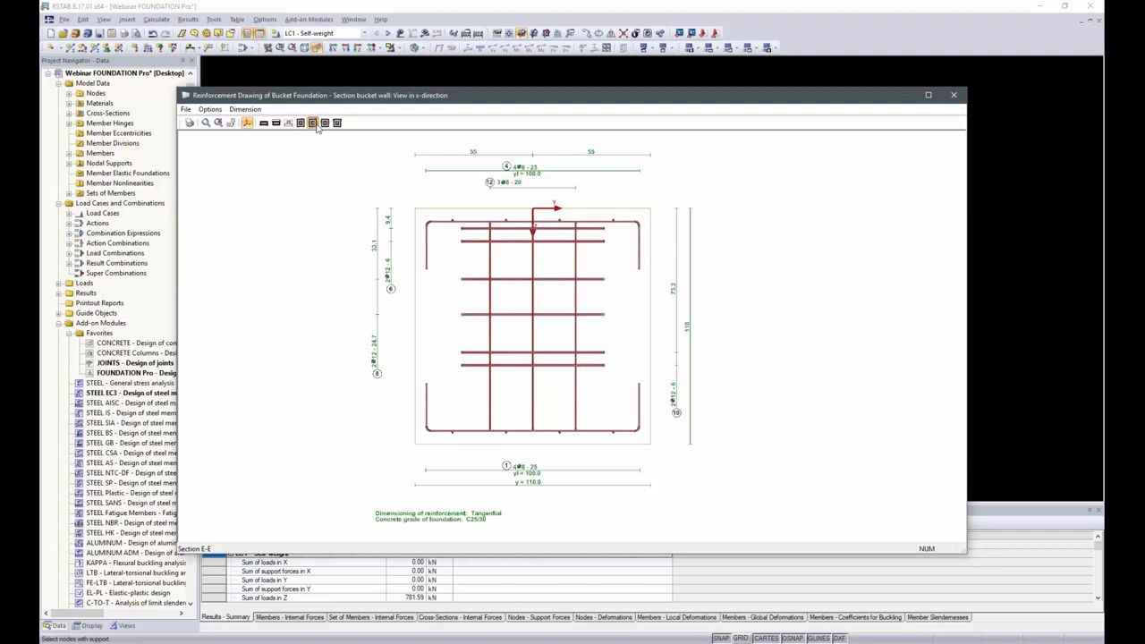
left_click(953, 95)
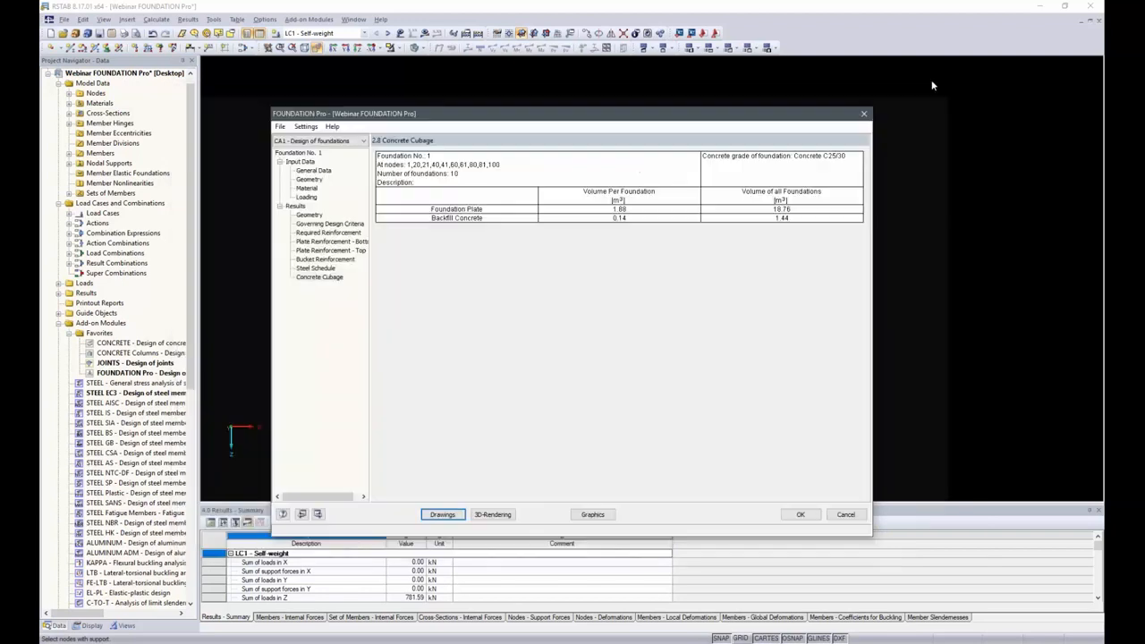
- Check for the DXF export of reinforcement drawings, and view the designed foundations under the hall's columns in the model graphic
left_click(280, 127)
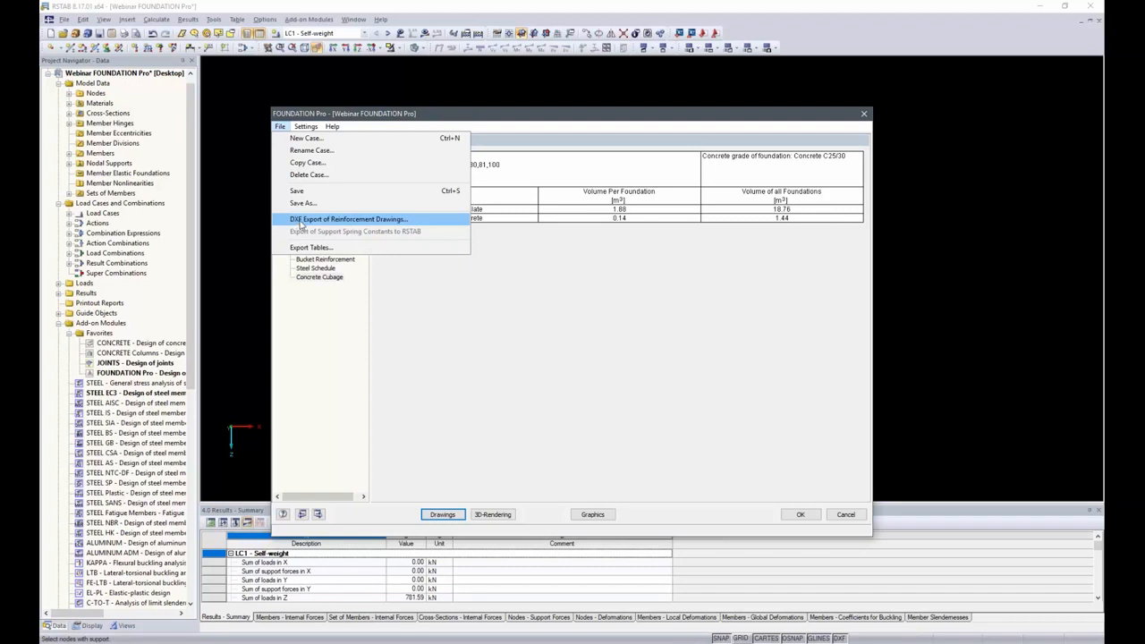
left_click(556, 277)
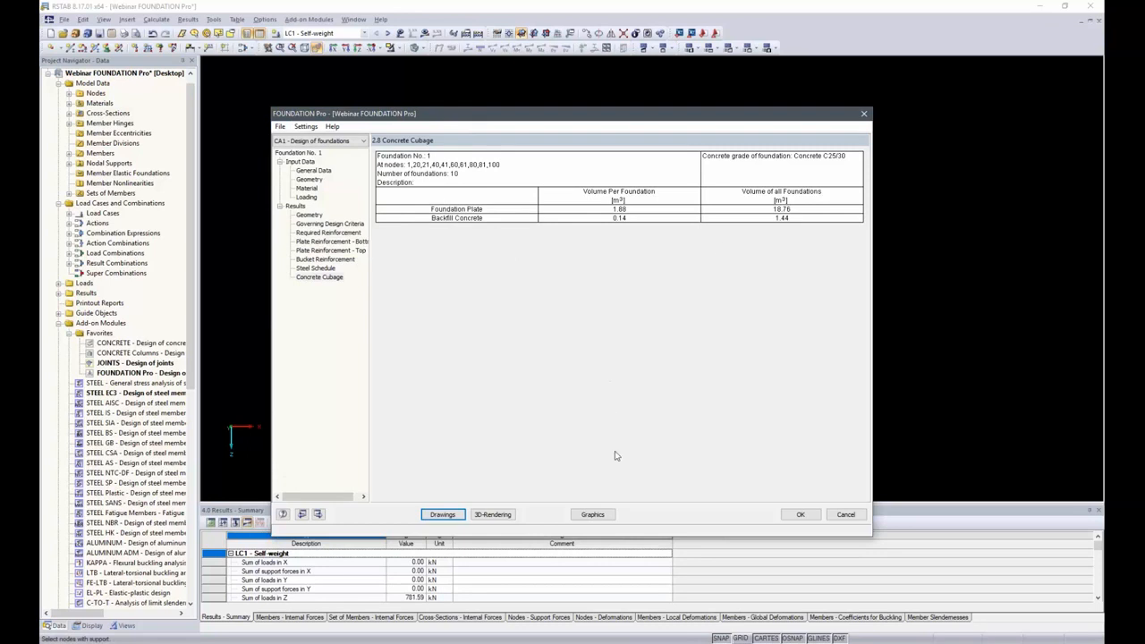
left_click(597, 517)
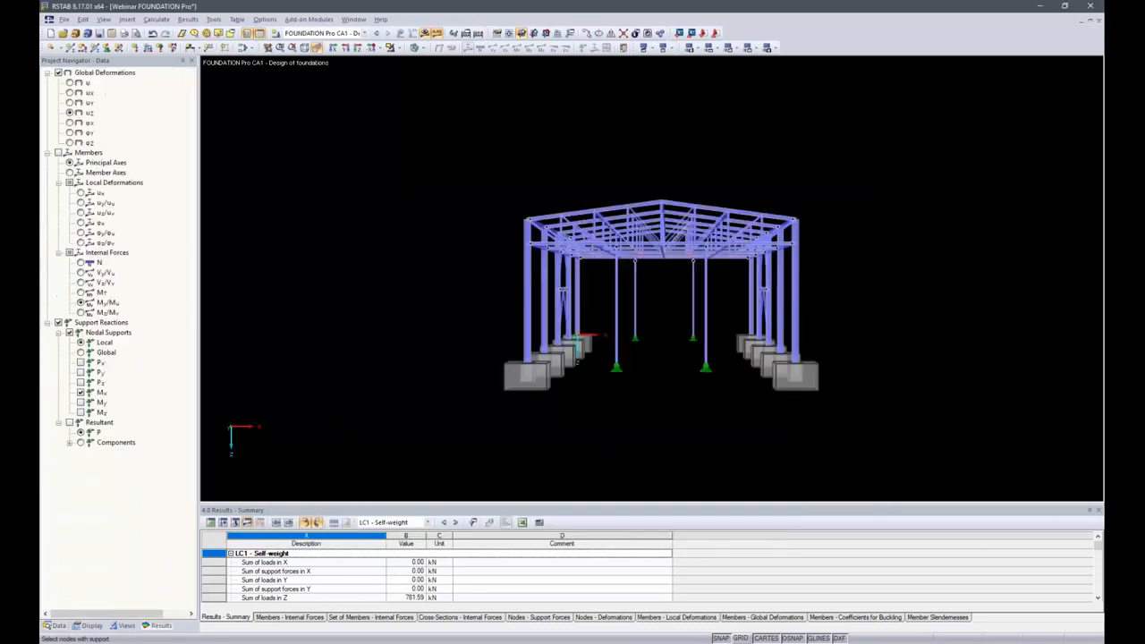
middle_click_drag(948, 292, 659, 308, "ctrl")
scroll(688, 445, "up", 3)
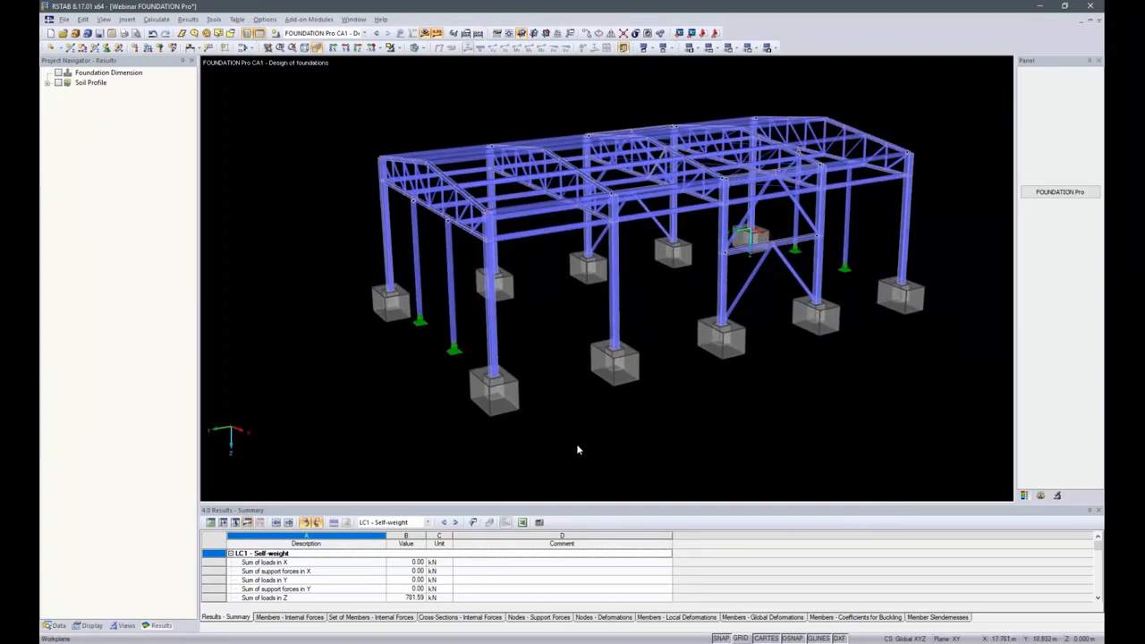
middle_click_drag(550, 452, 570, 447, "ctrl")
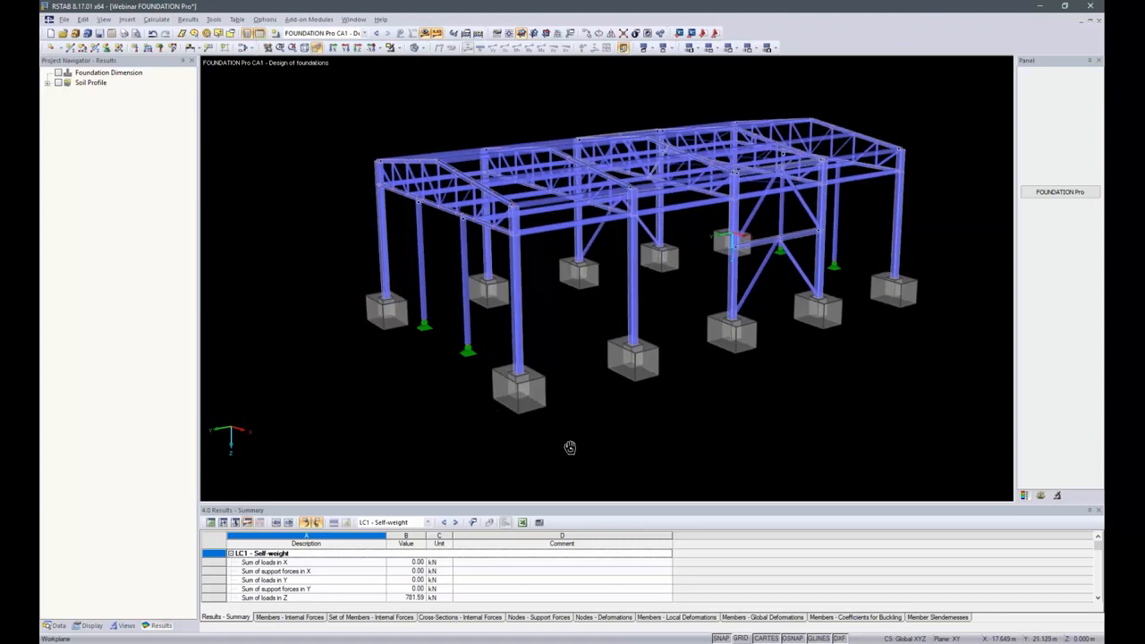
middle_click_drag(570, 448, 827, 389, "ctrl")
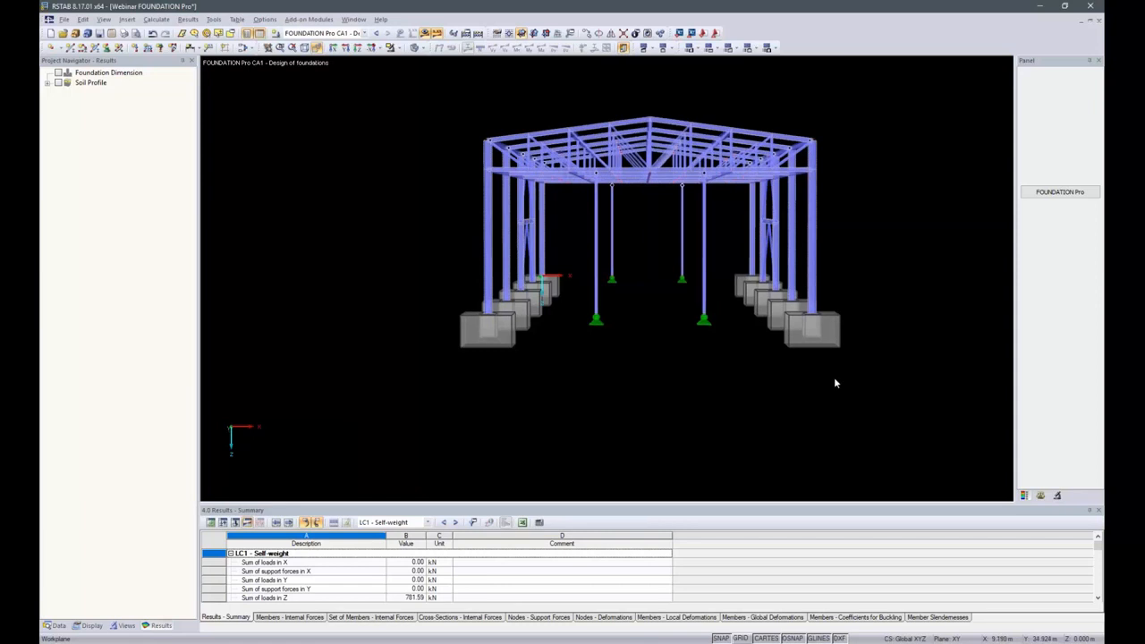
- Reopen FOUNDATION Pro, copy the current foundation as No. 2 for nodes 109, 110, 125 and 126, and set its type to foundation plate
left_click(1063, 192)
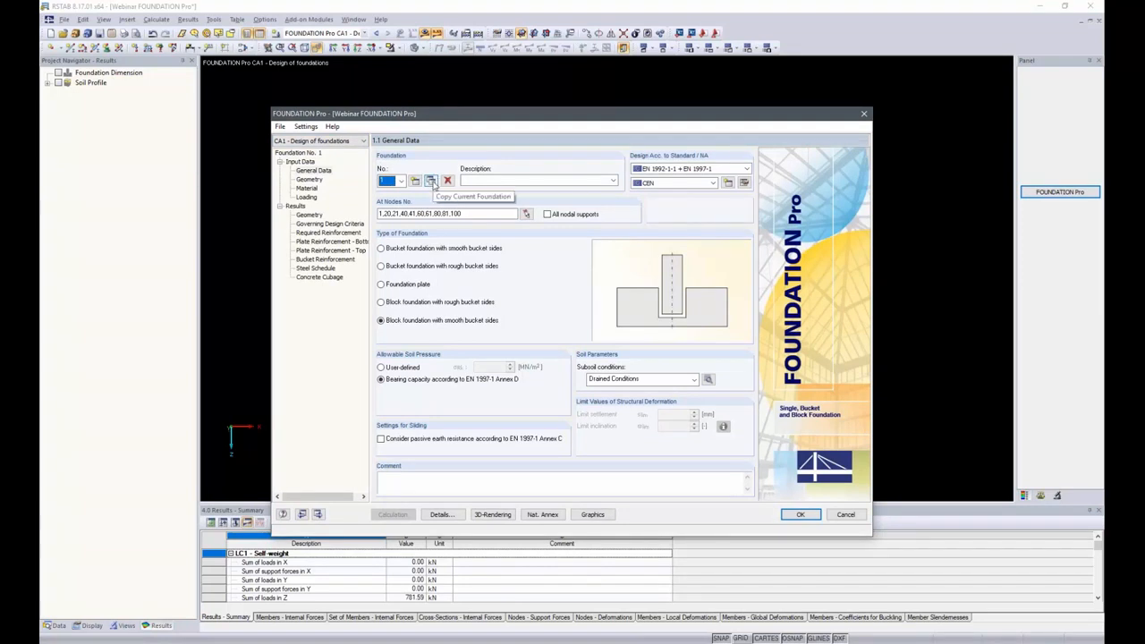
left_click(431, 181)
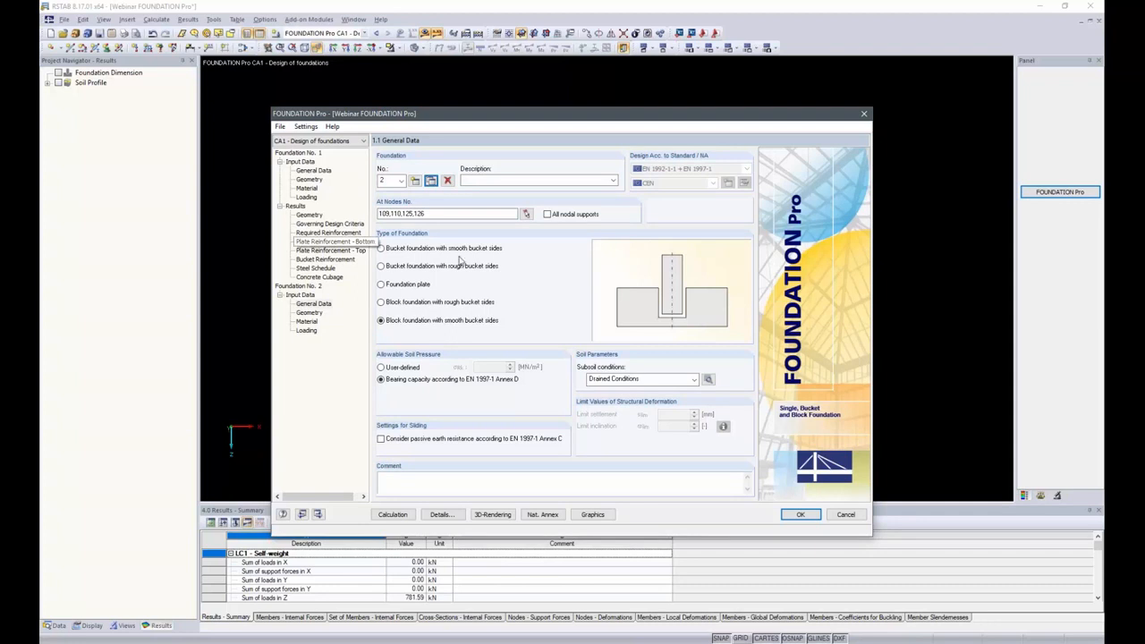
left_click(382, 284)
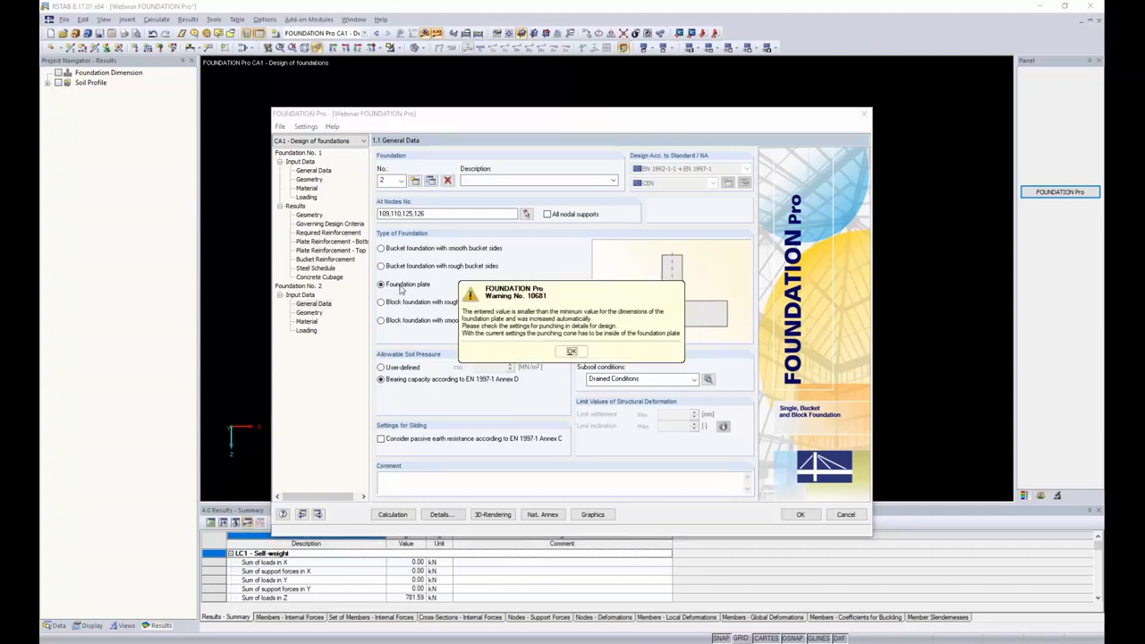
left_click(571, 350)
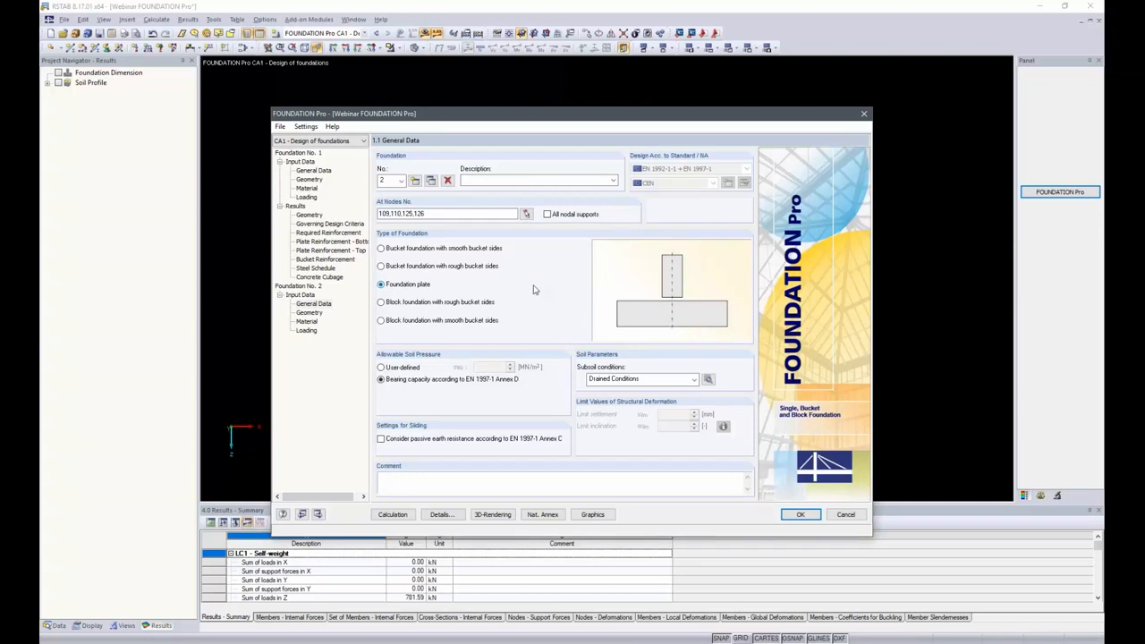
- Set the column dimensions of Foundation No. 2 to 20 cm in both directions
left_click(317, 315)
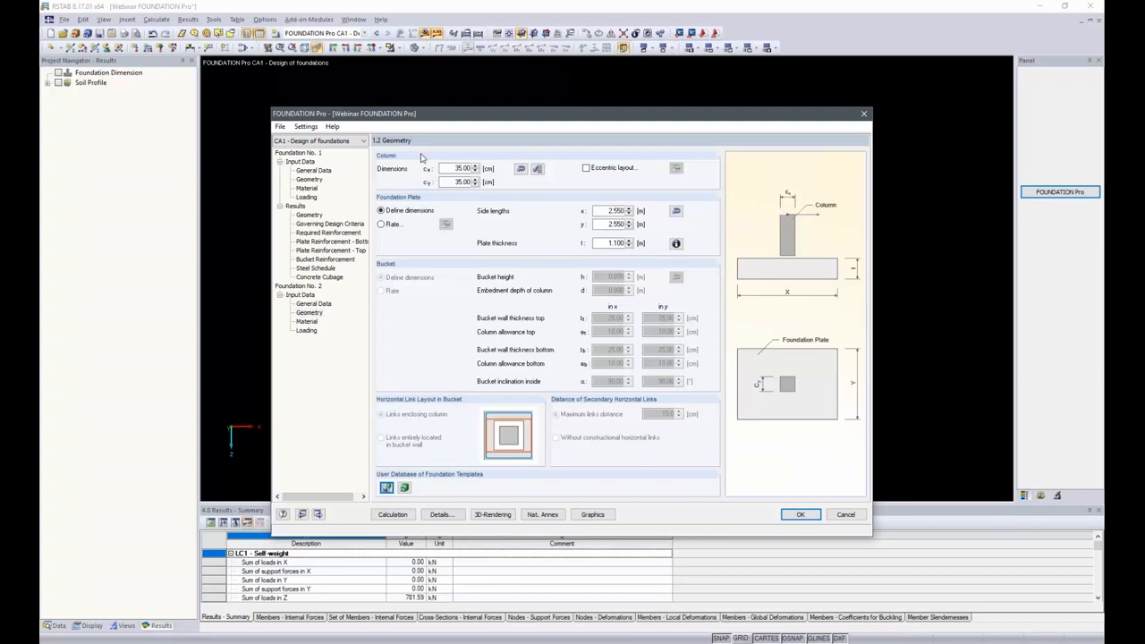
left_click(520, 169)
double_click(468, 168)
type("20")
key("Tab")
- Set the plate thickness of Foundation No. 2 to 0.8 m and its side length in y to 1.8 m
double_click(612, 243)
key("BackSpace")
left_click(614, 224)
type("8")
key("ctrl+a")
key("BackSpace")
left_click(607, 210)
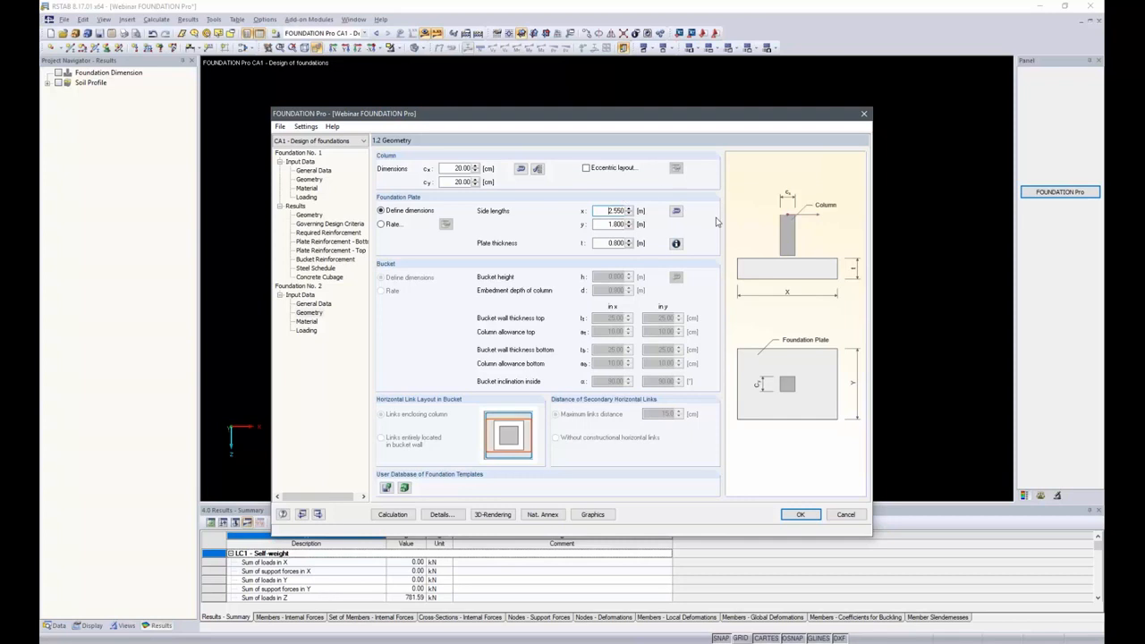
- Activate the design of Foundation No. 2 without bending reinforcement according to 12.9.3 in the design details
left_click(442, 515)
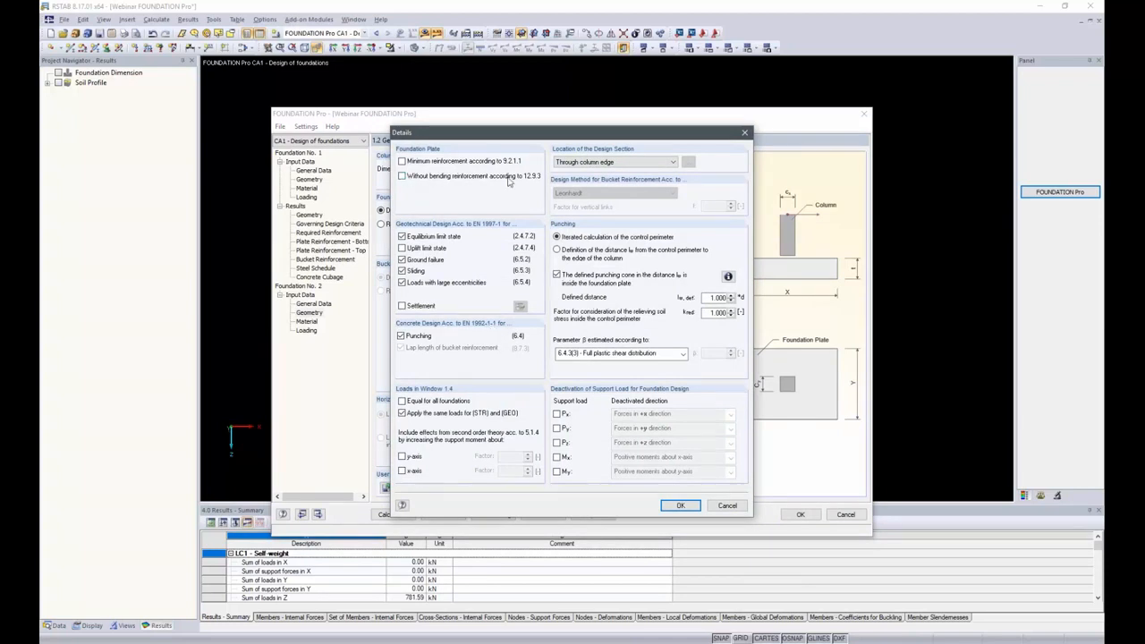
left_click(404, 178)
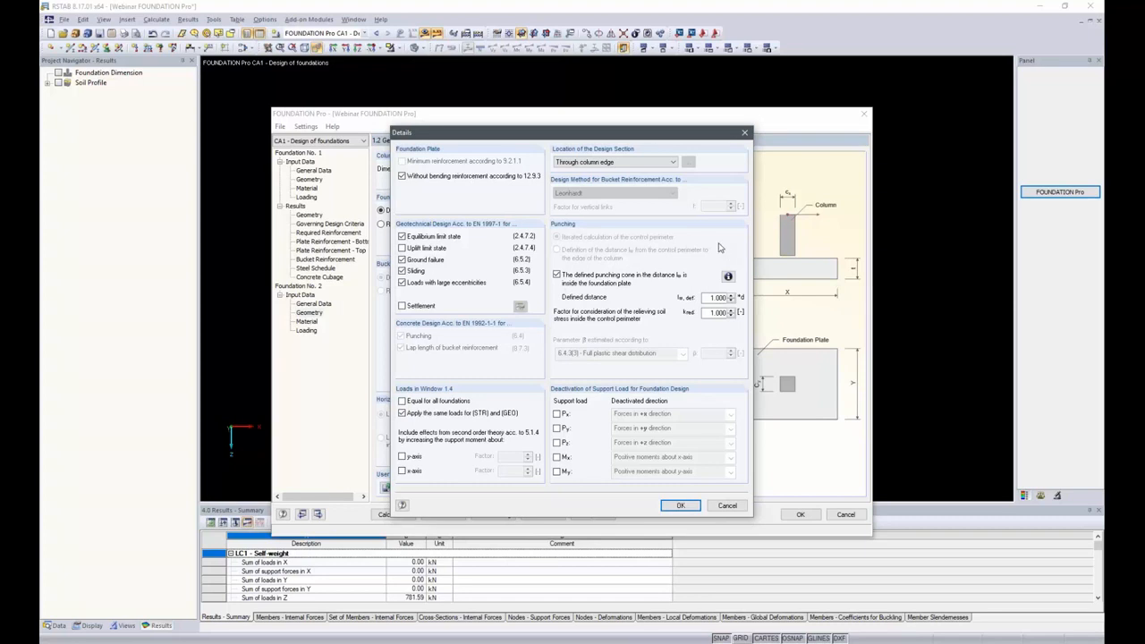
left_click(677, 508)
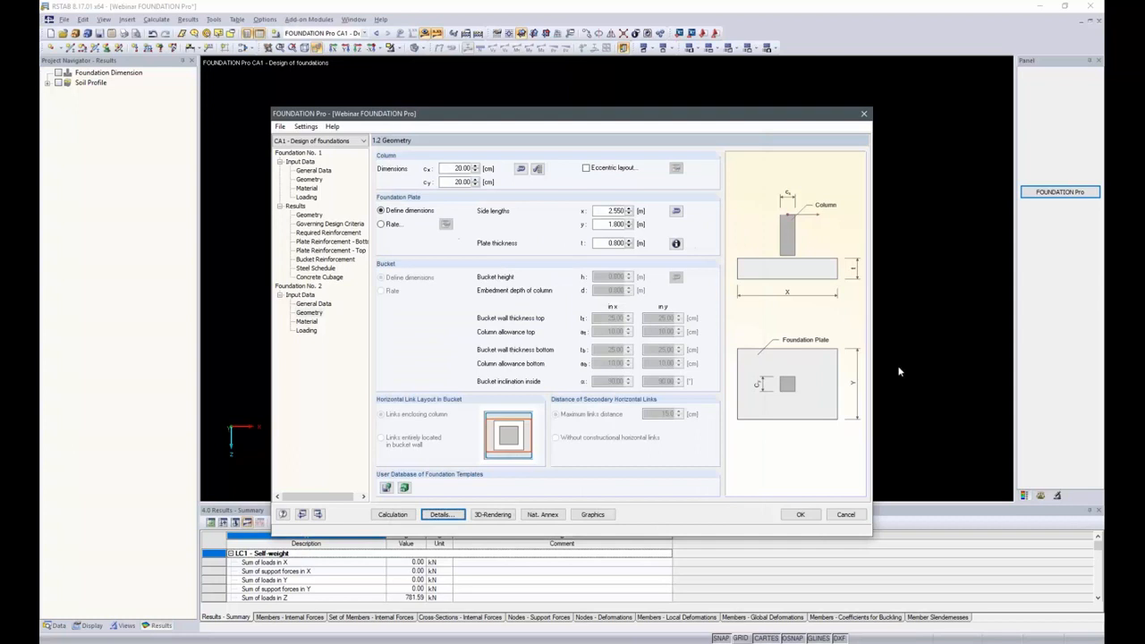
- Set both side lengths of Foundation No. 2's plate to 0.8 m
double_click(613, 224)
key("BackSpace")
double_click(614, 211)
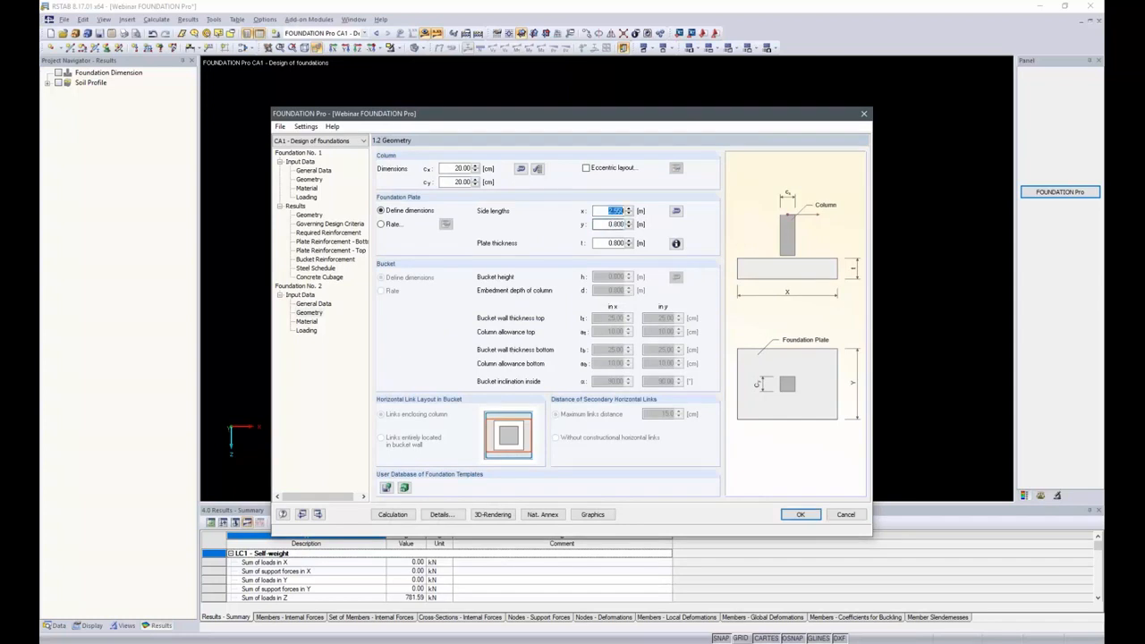
type("0.8")
key("Tab")
- Check the material and loading input of Foundation No. 2 and run the calculation
left_click(307, 321)
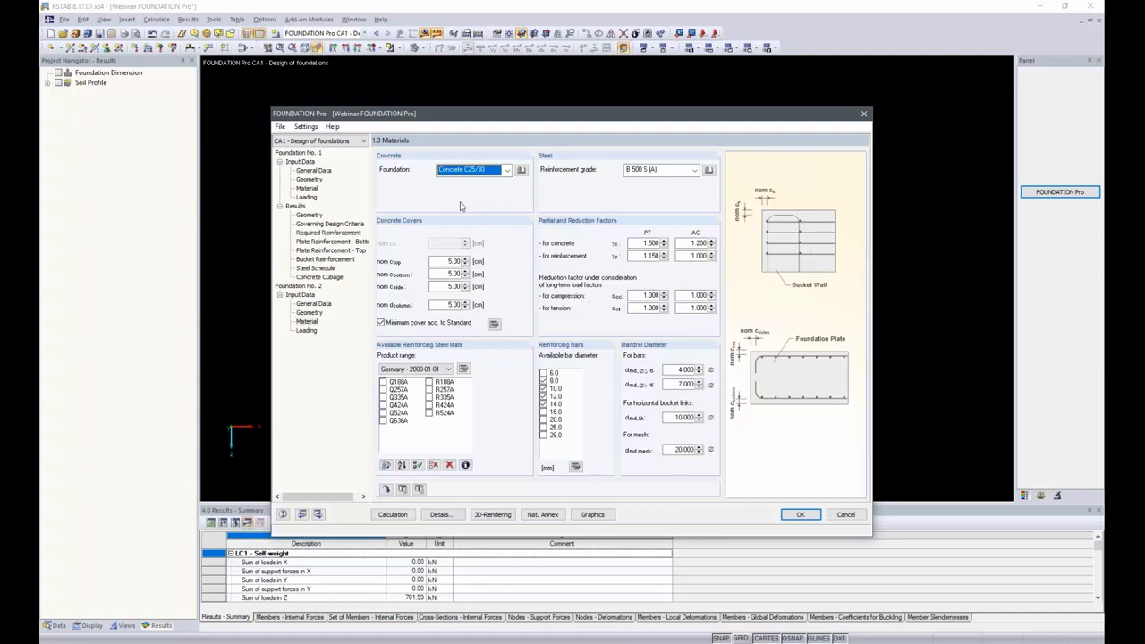
left_click(307, 330)
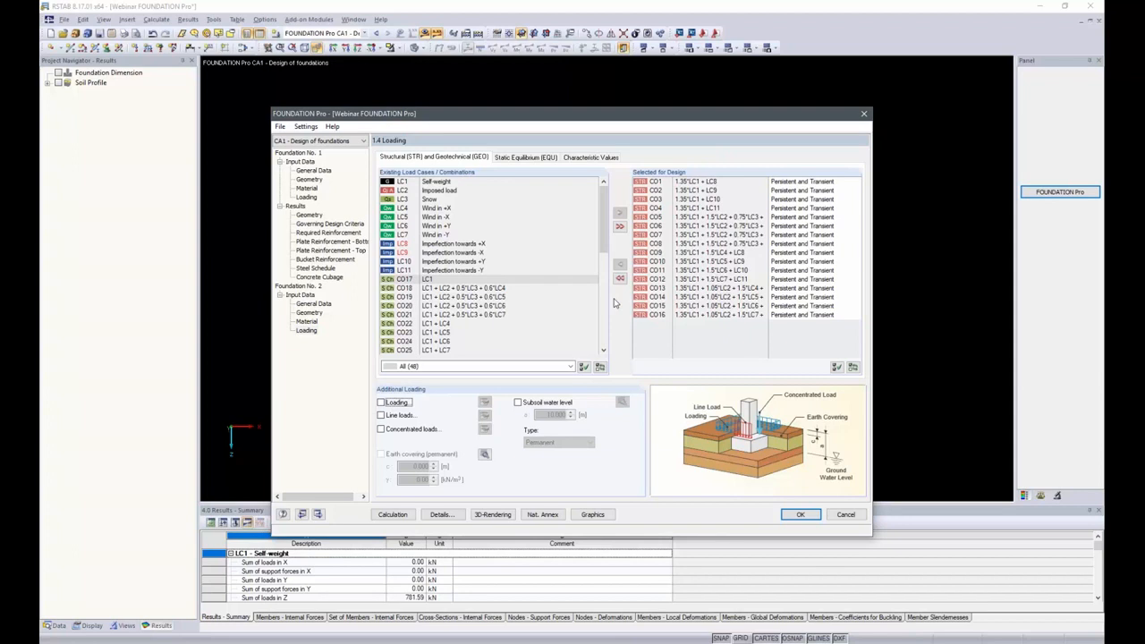
left_click(391, 516)
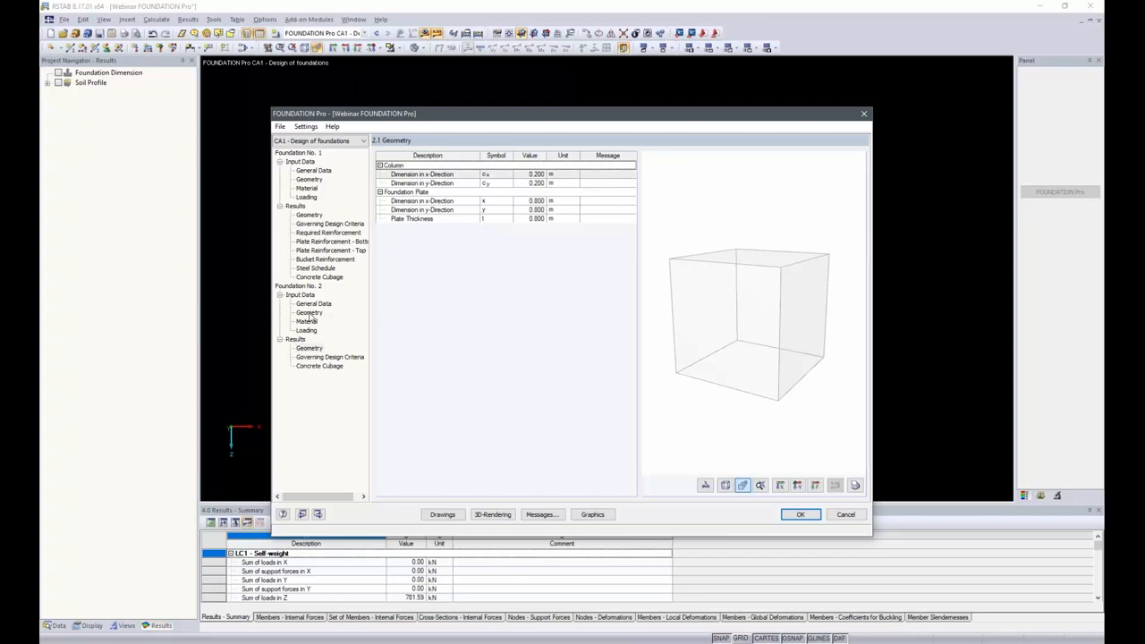
- Review the governing design criteria of Foundation No. 2 and view all foundations under the hall in the model graphic
left_click(309, 358)
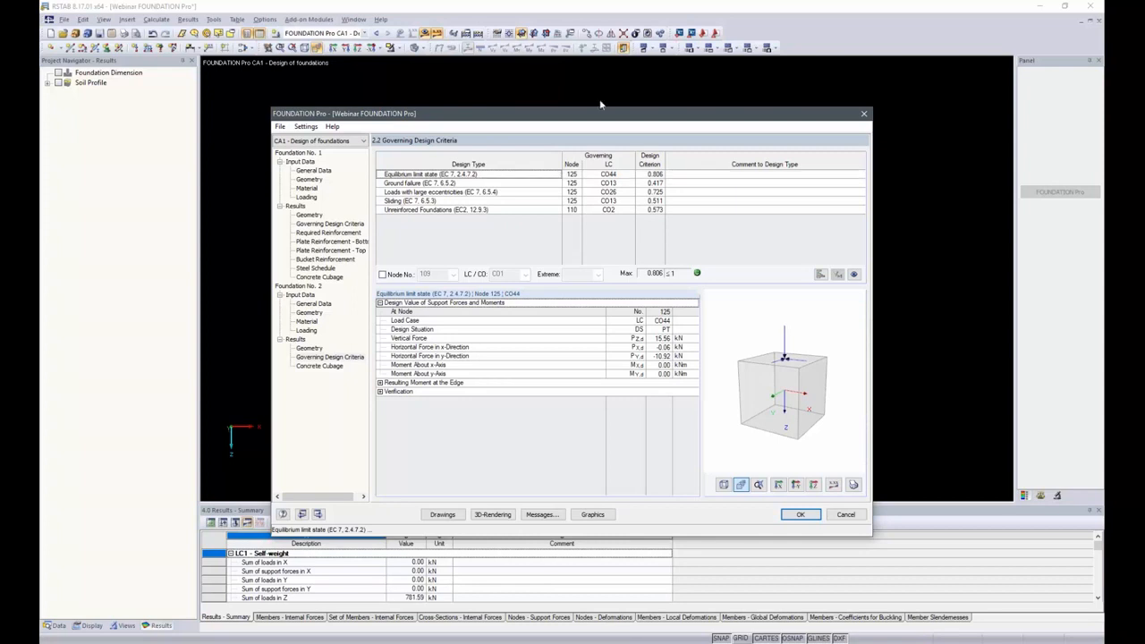
left_click(593, 515)
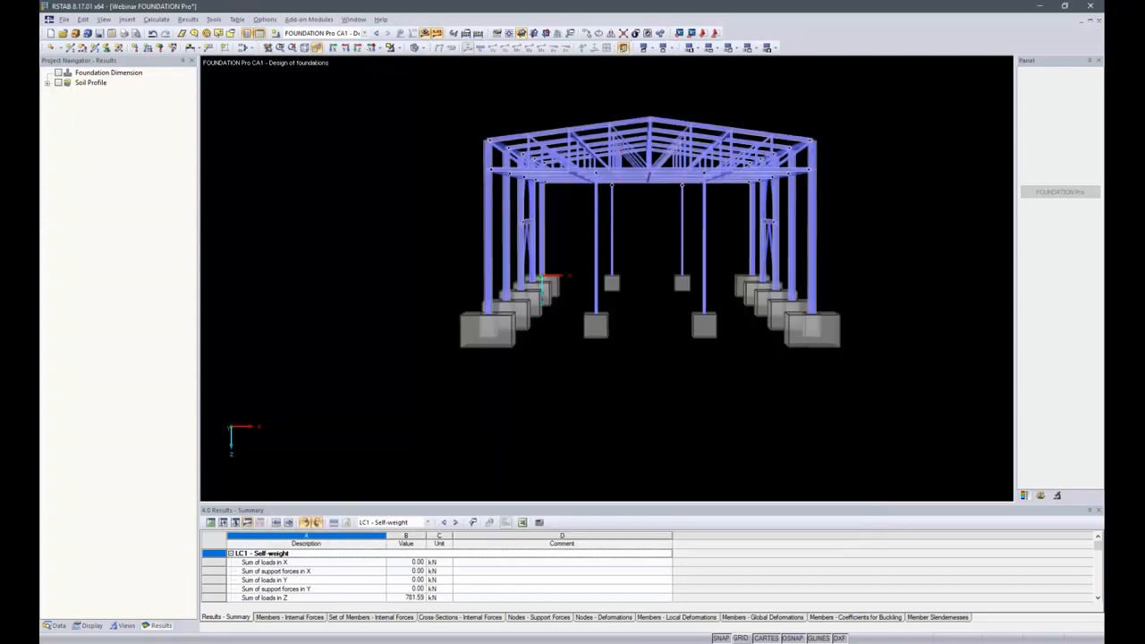
middle_click_drag(918, 279, 829, 330, "ctrl")
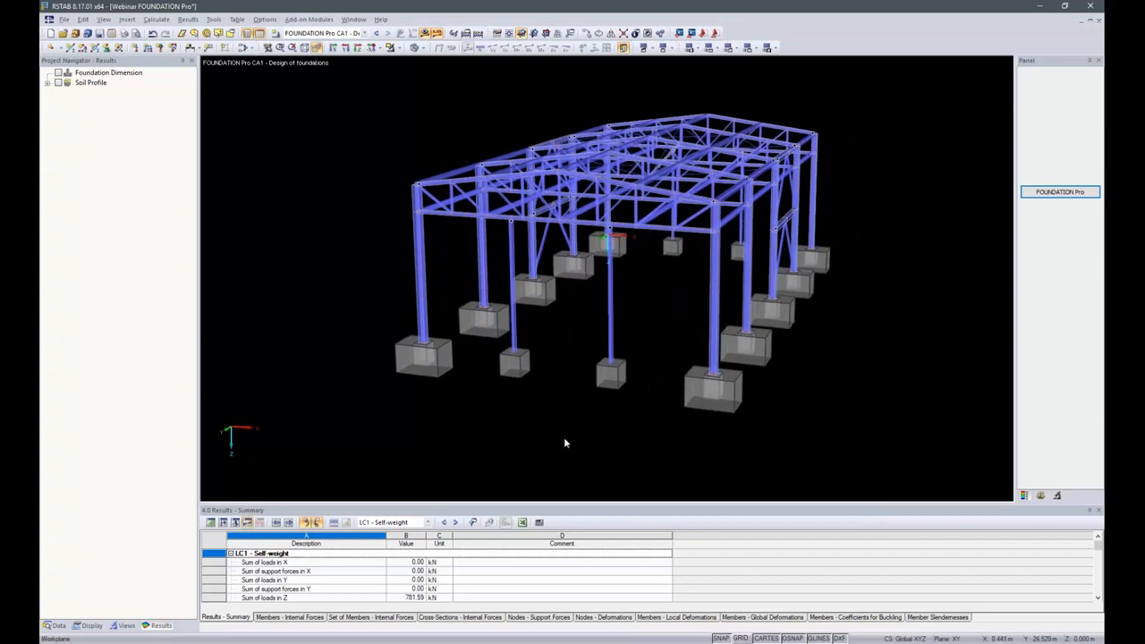
middle_click_drag(548, 427, 762, 349, "ctrl")
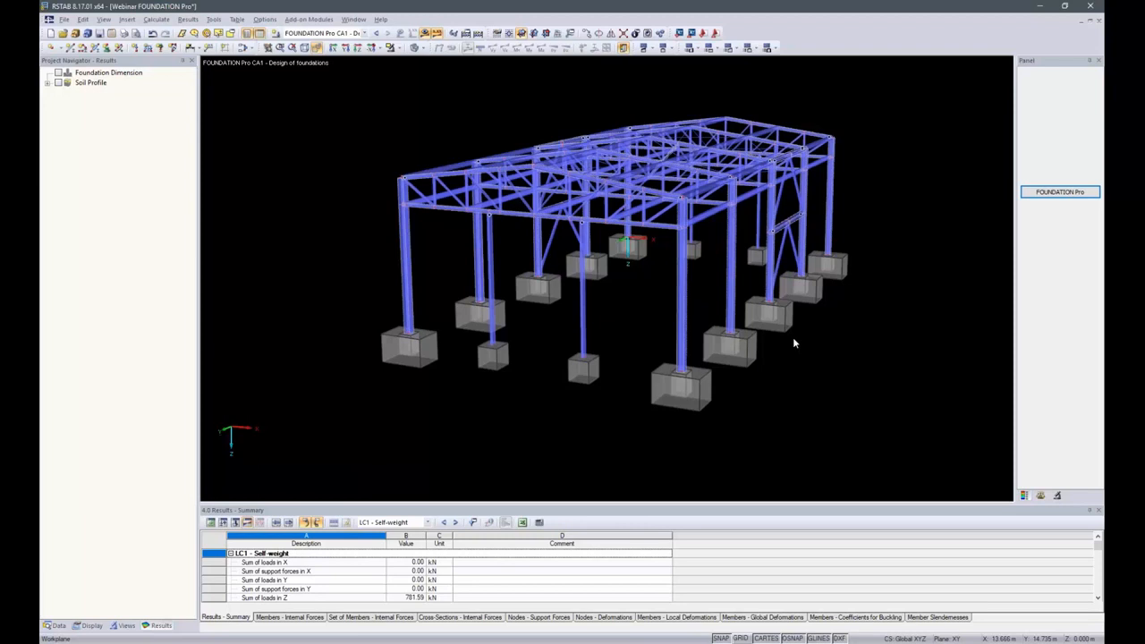
- Reopen FOUNDATION Pro and activate the settlement design for Foundation No. 1 in the design details
left_click(1061, 193)
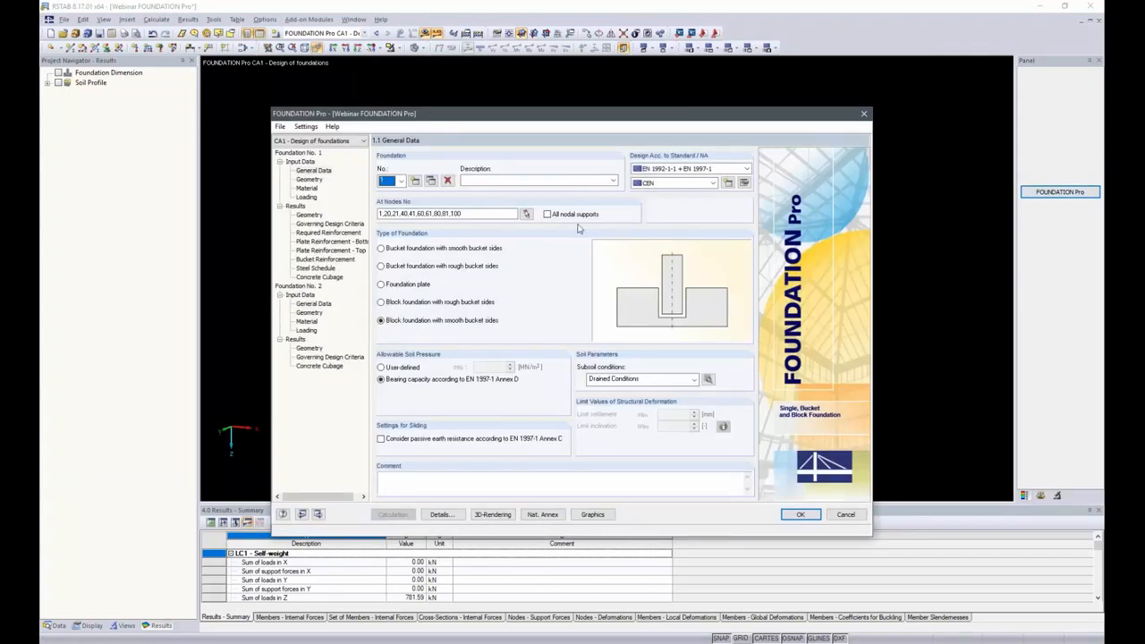
left_click(440, 515)
left_click(402, 306)
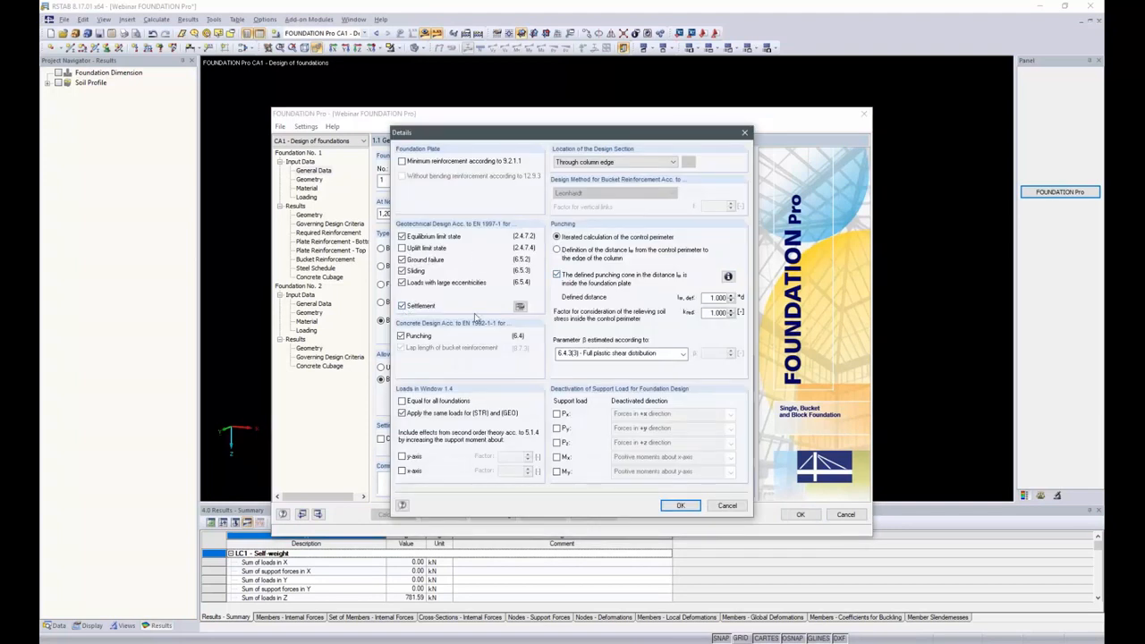
left_click(679, 506)
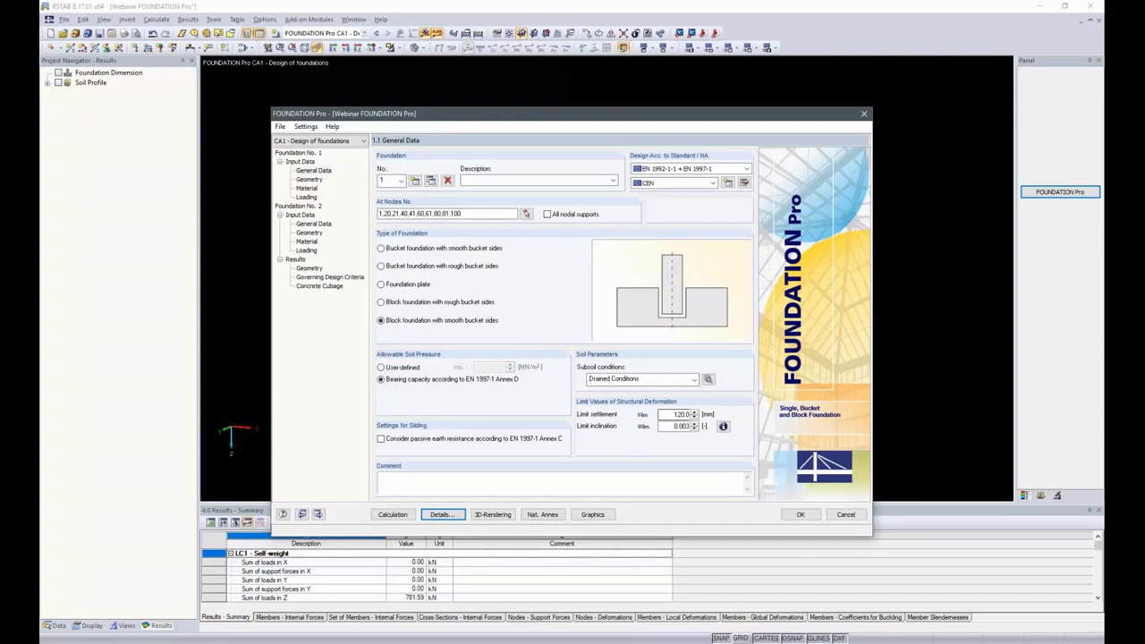
- Set the limit settlement of Foundation No. 1 to 10 mm and try to run the calculation
double_click(671, 414)
type("10")
left_click(392, 515)
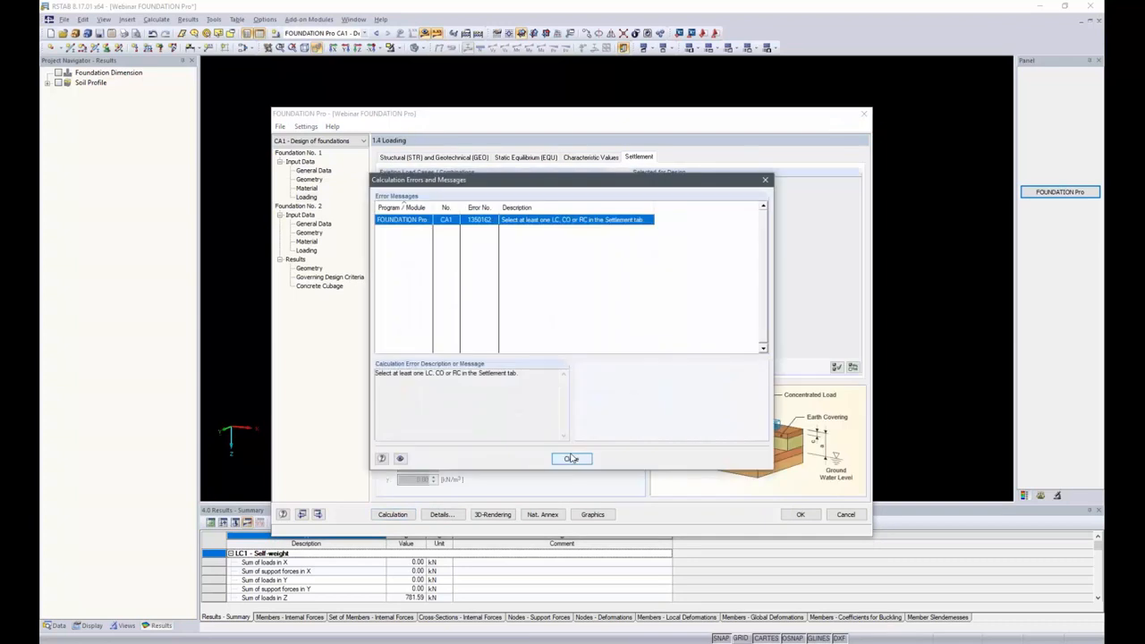
left_click(570, 458)
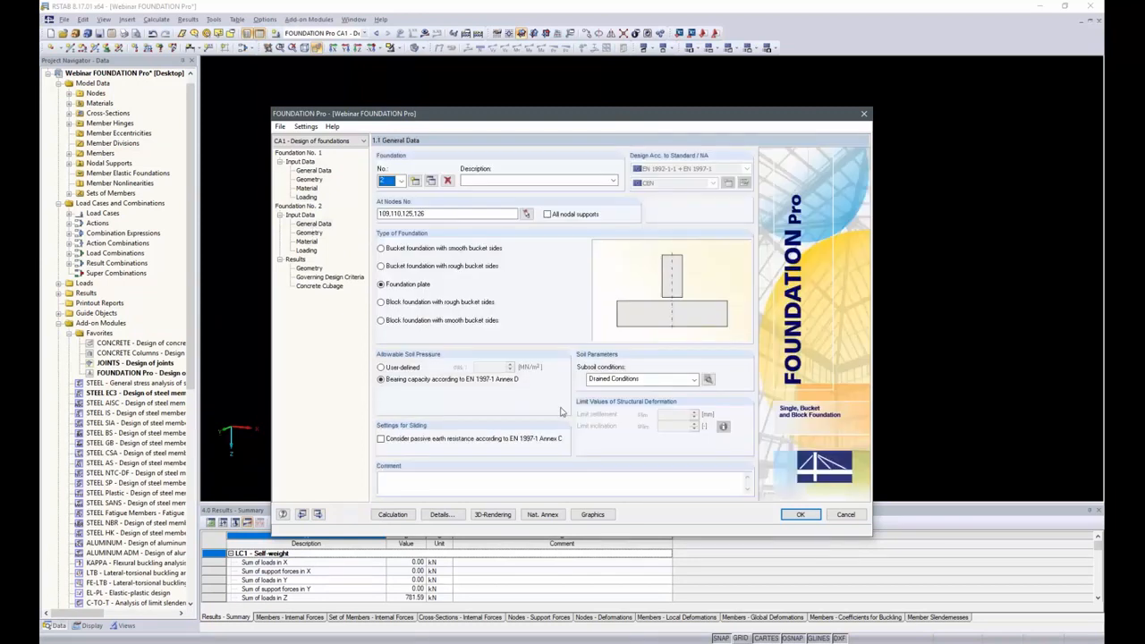
- Compare the design details of Foundations No. 2 and No. 1, and view the information sketch on settlement and inclination limits
left_click(437, 514)
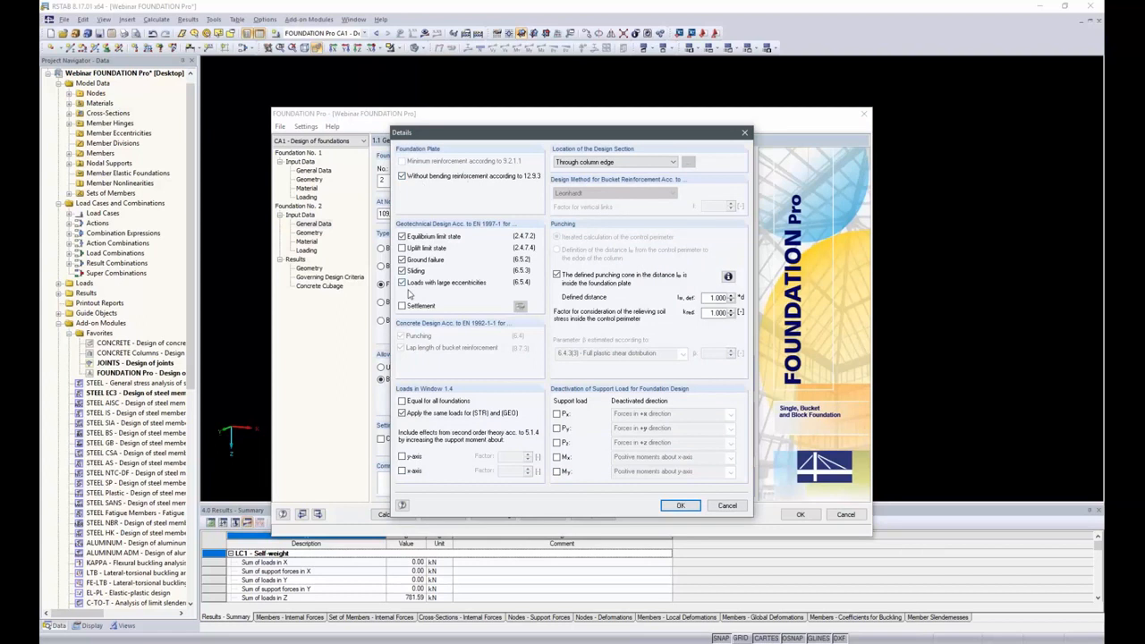
left_click(739, 507)
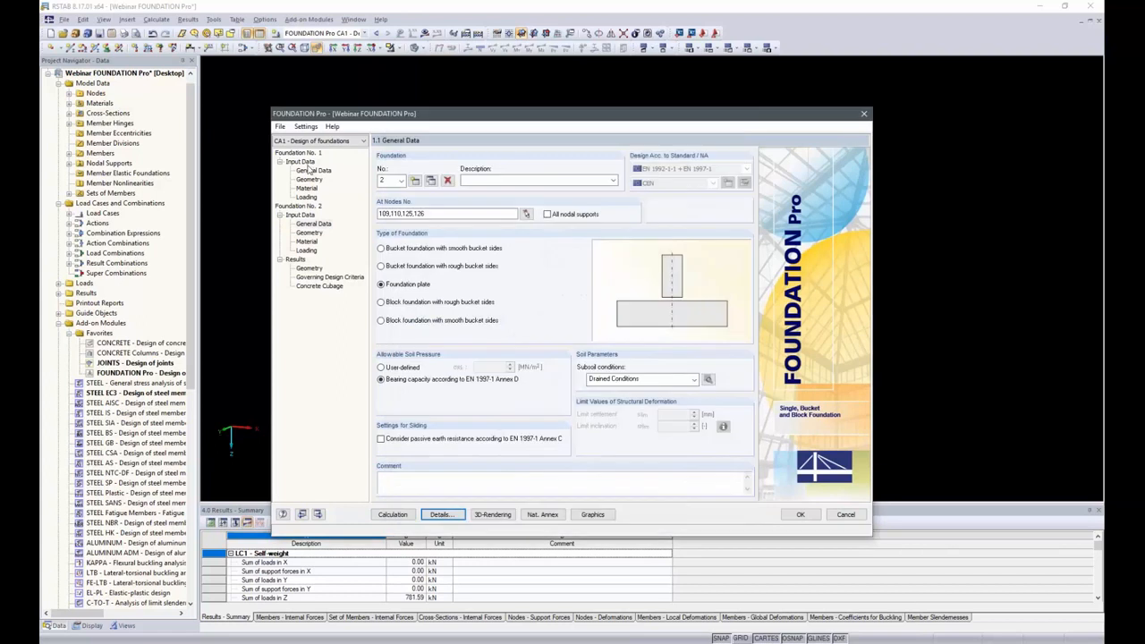
left_click(312, 170)
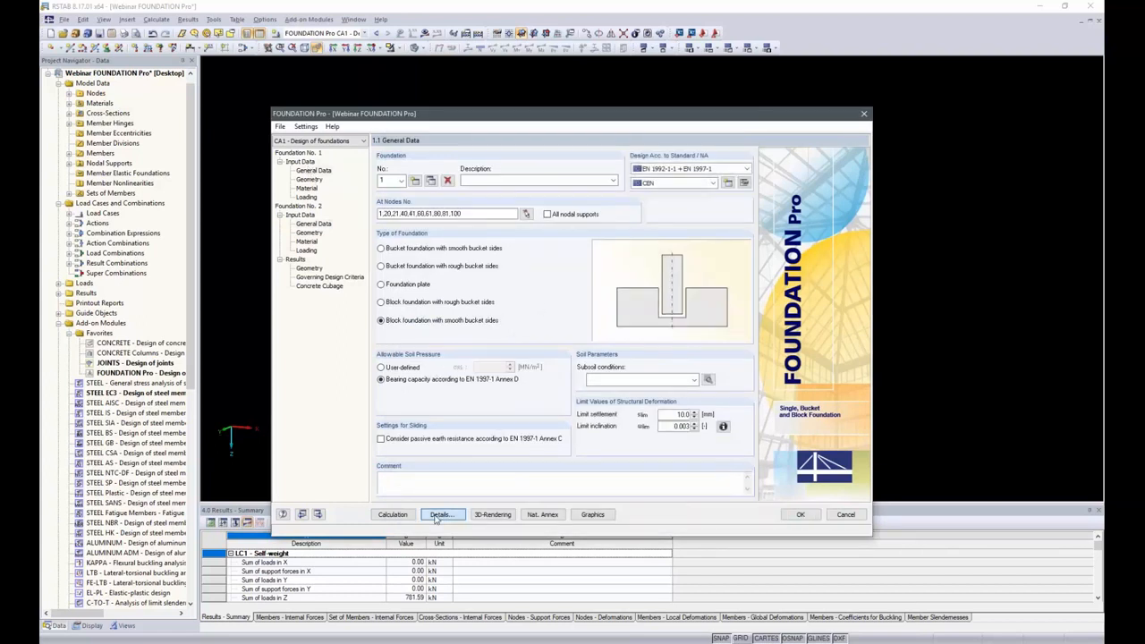
left_click(439, 514)
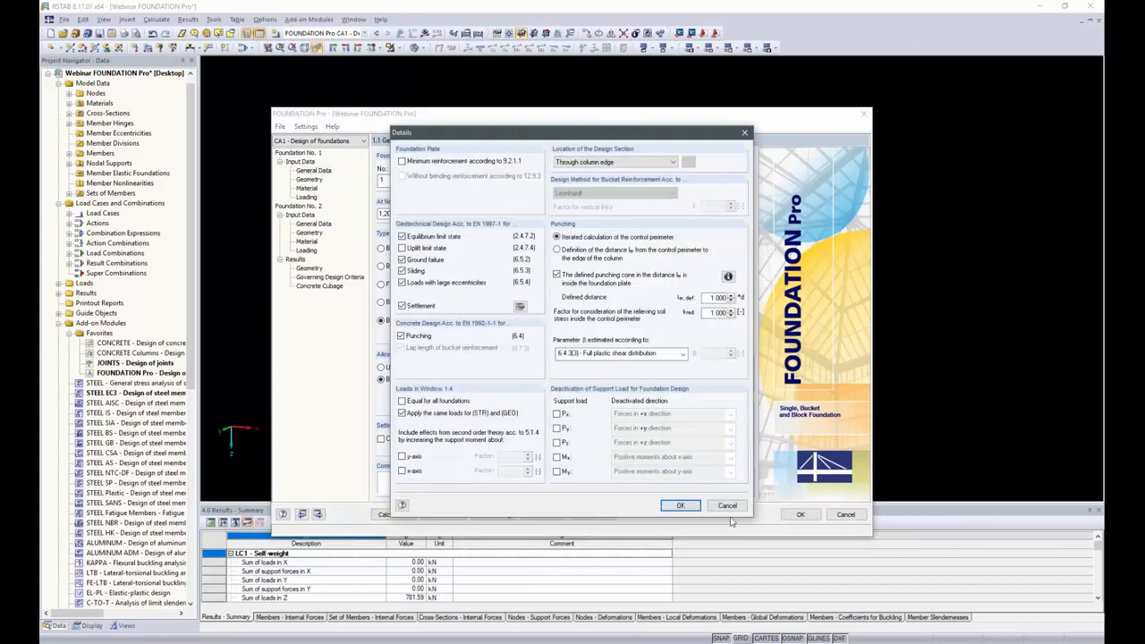
left_click(729, 506)
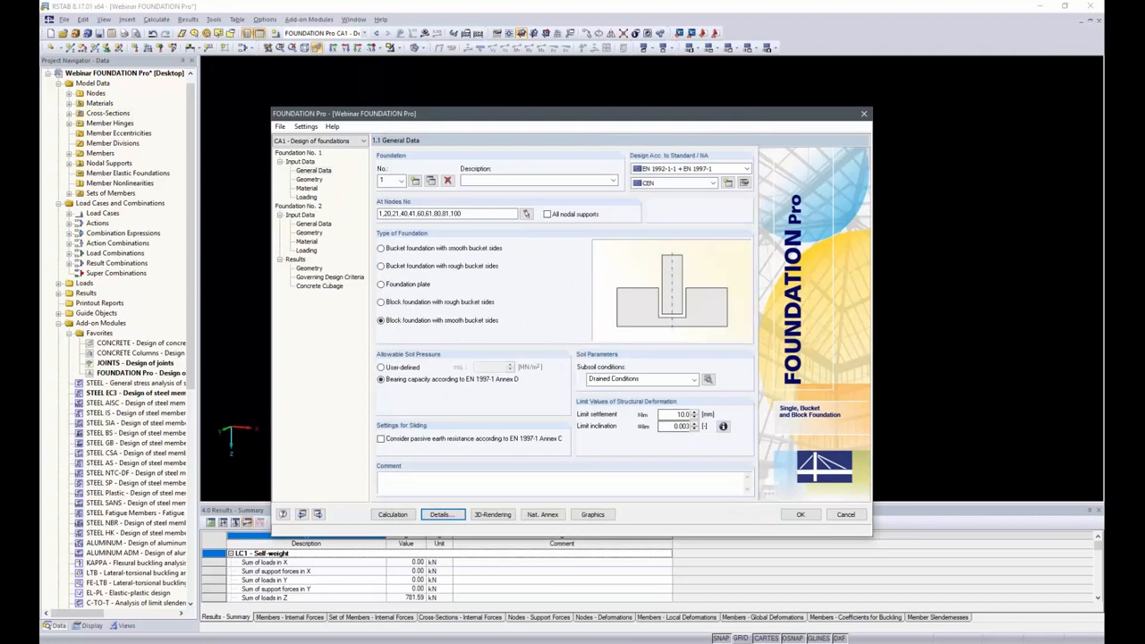
left_click(723, 426)
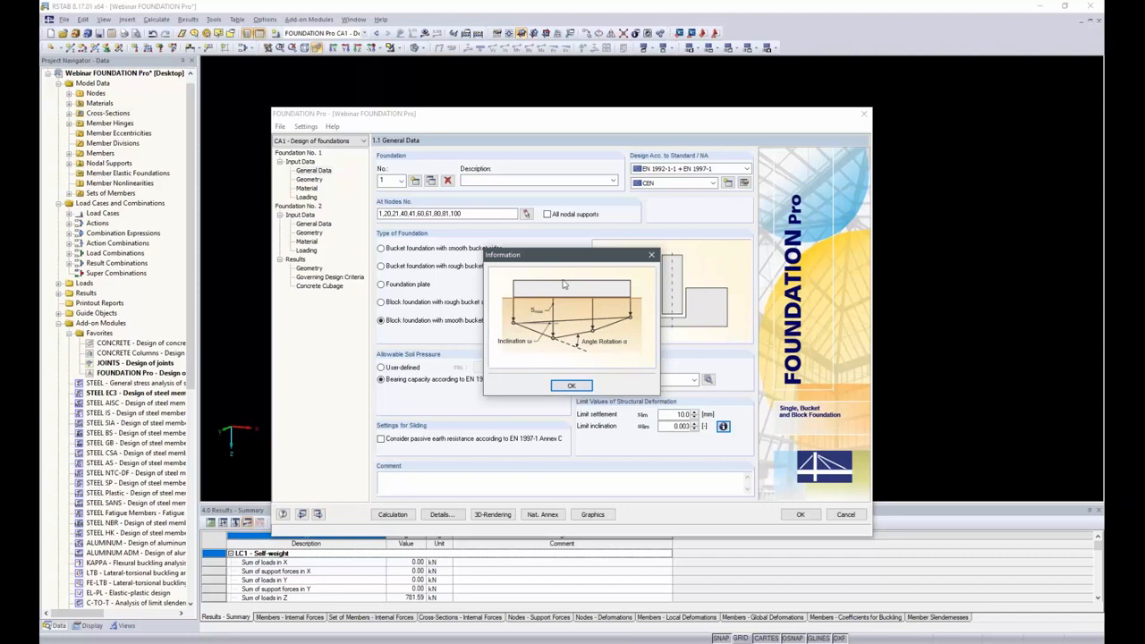
left_click(570, 386)
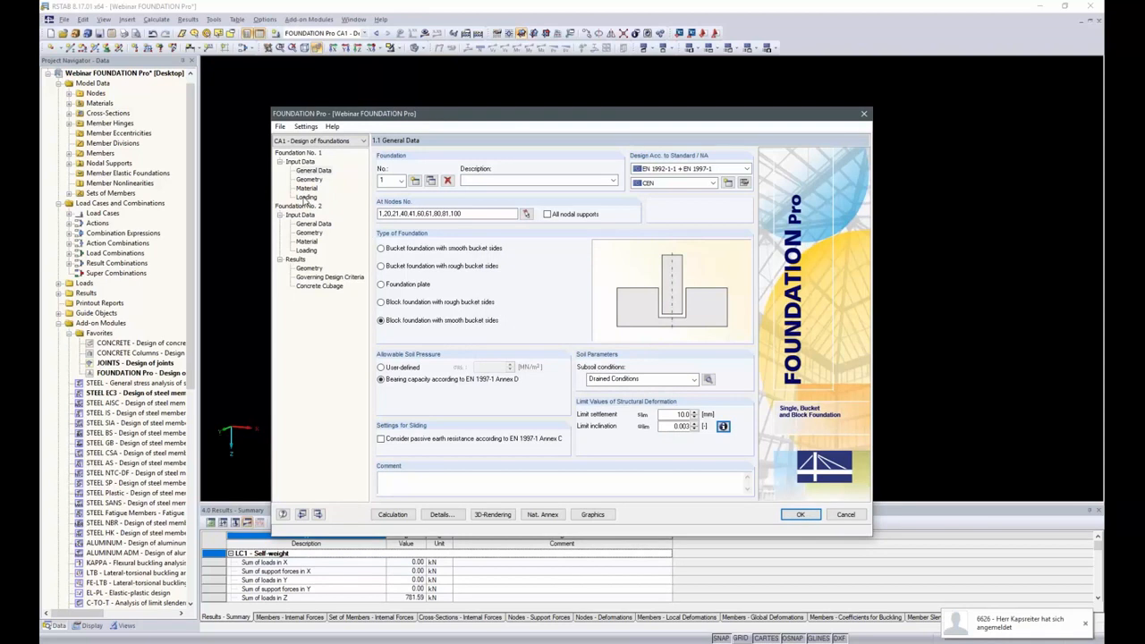
- Select load combination CO49 for the settlement design of Foundation No. 1 and run the calculation
left_click(306, 197)
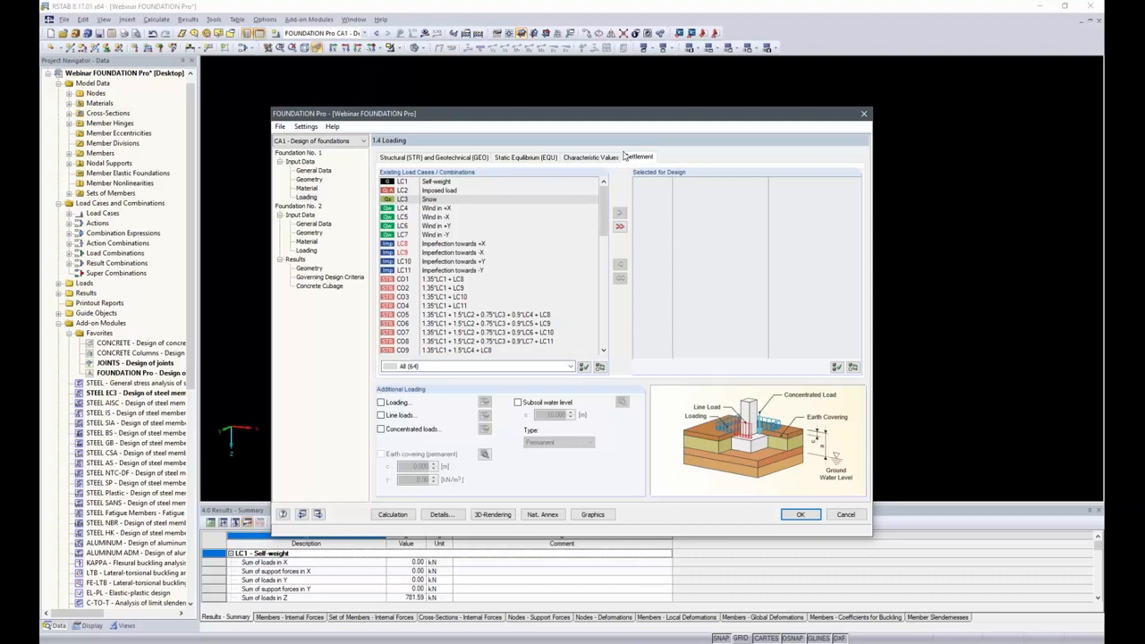
left_click_drag(604, 204, 603, 320)
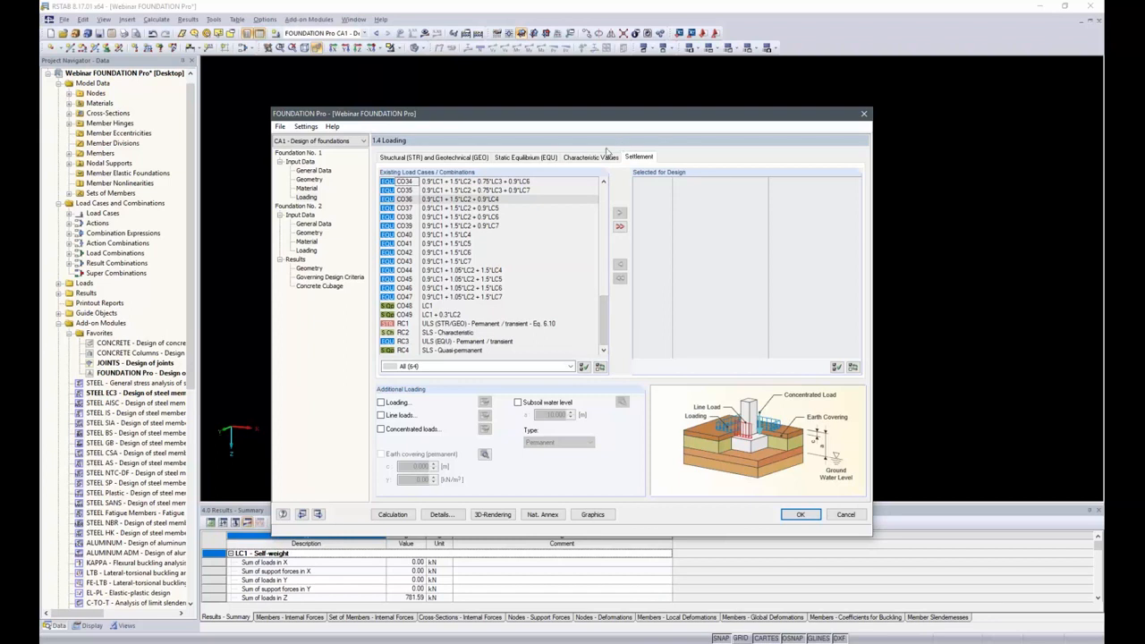
left_click(416, 316)
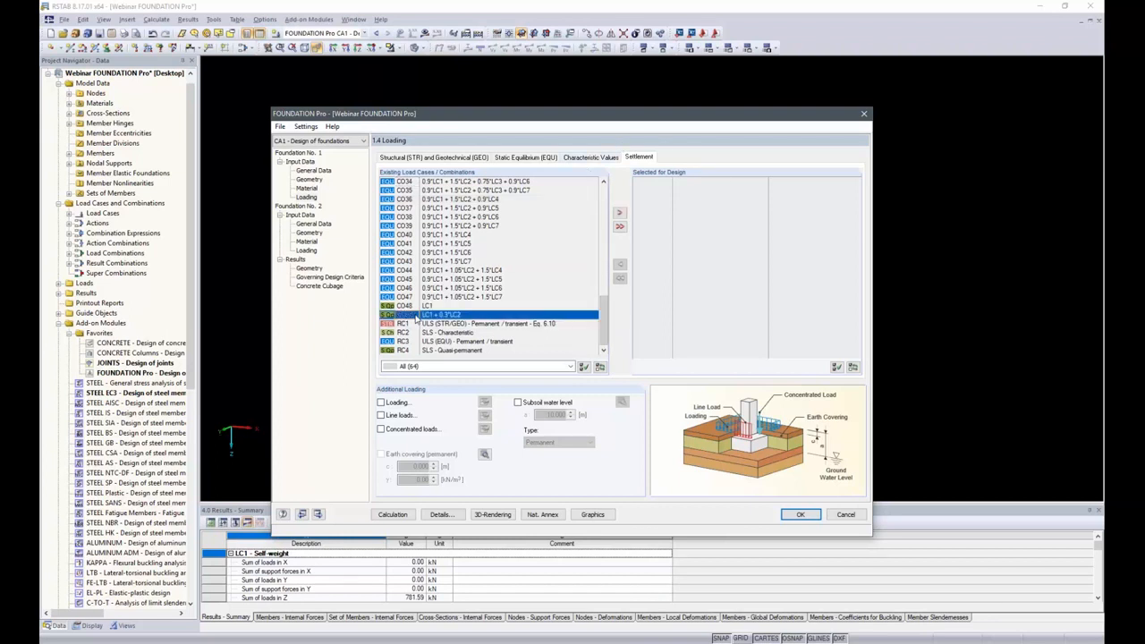
double_click(415, 315)
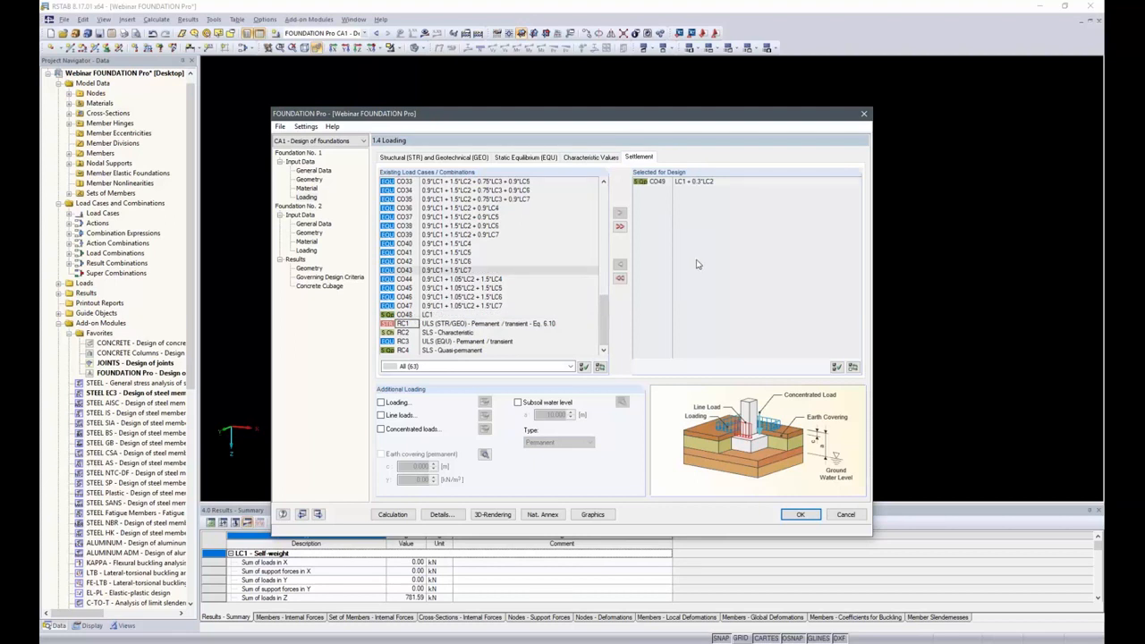
left_click(392, 514)
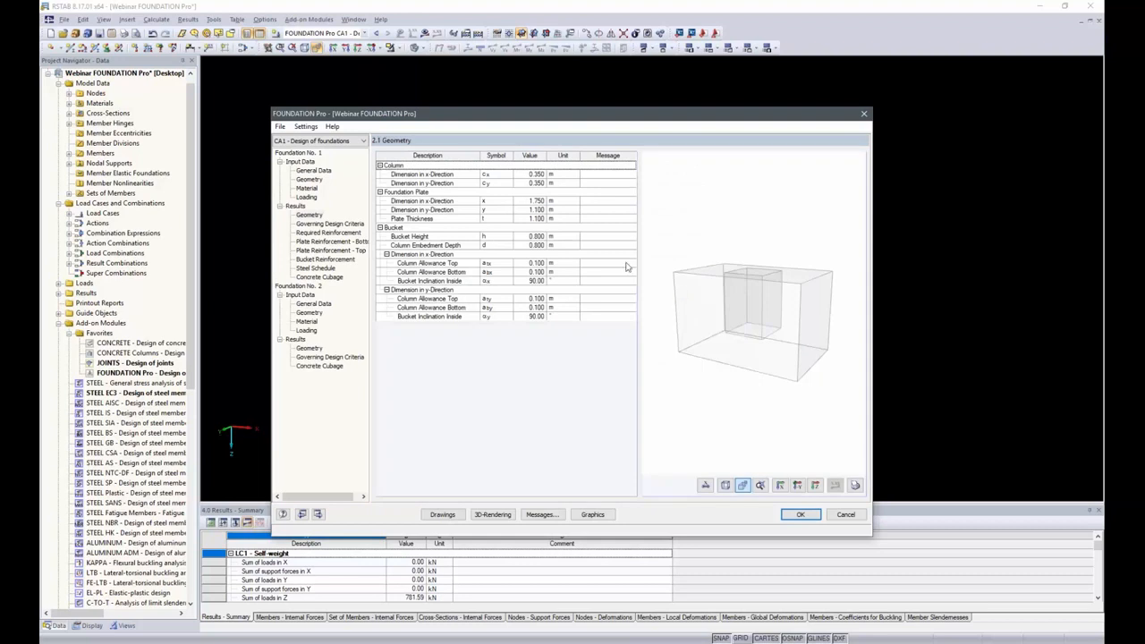
- Examine the settlement design of Foundation No. 1 in the governing design criteria, including its verification graphic and comment 211
left_click(317, 224)
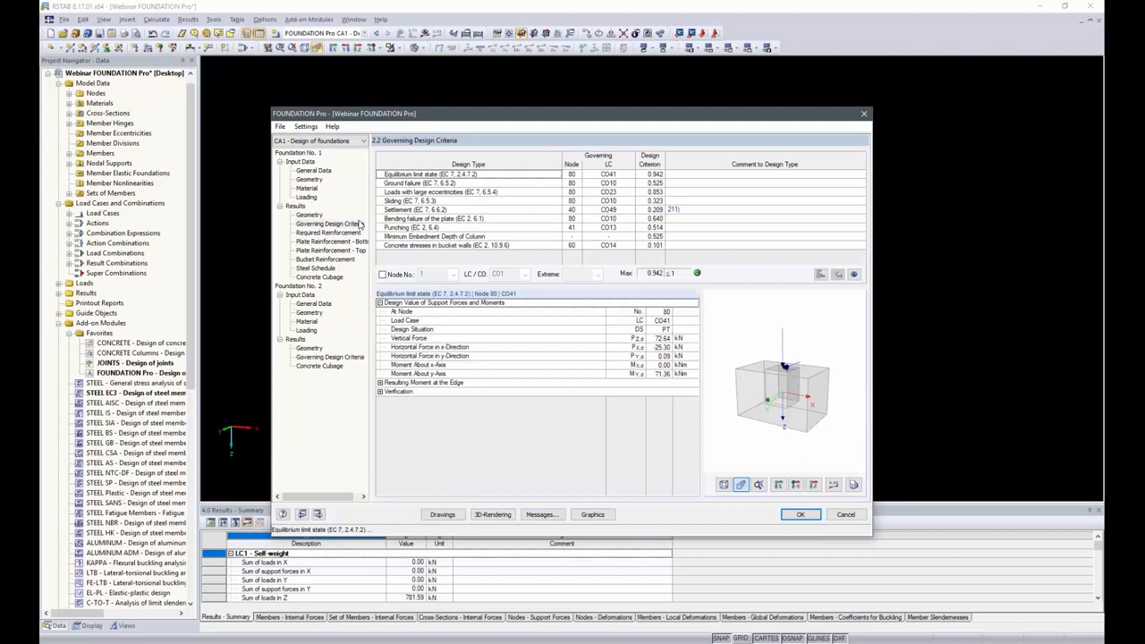
left_click(483, 211)
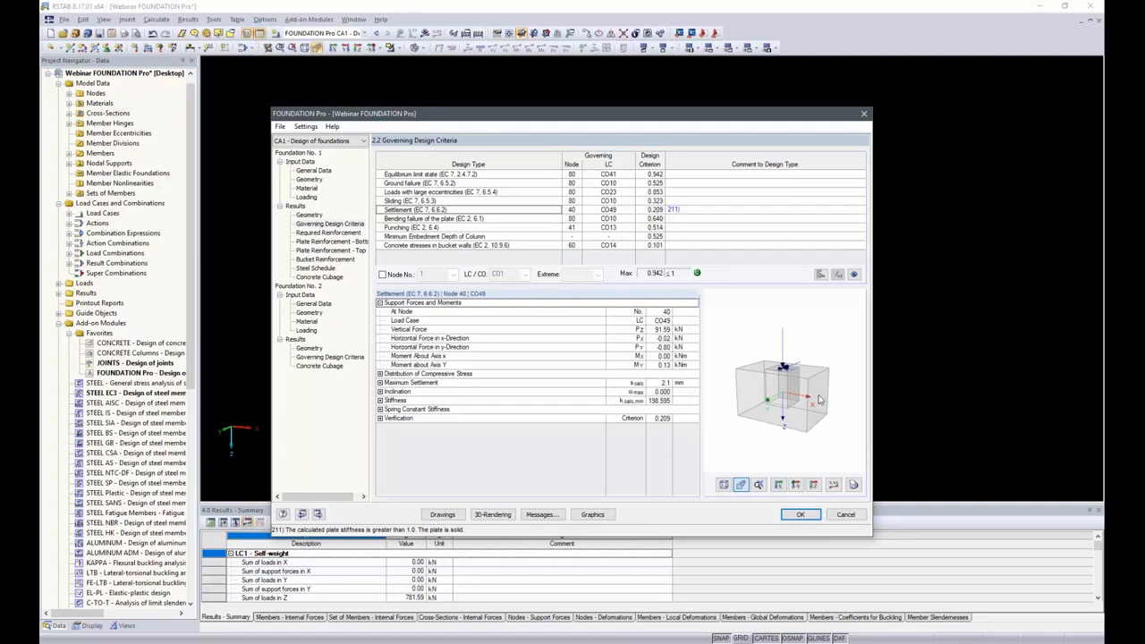
left_click(630, 420)
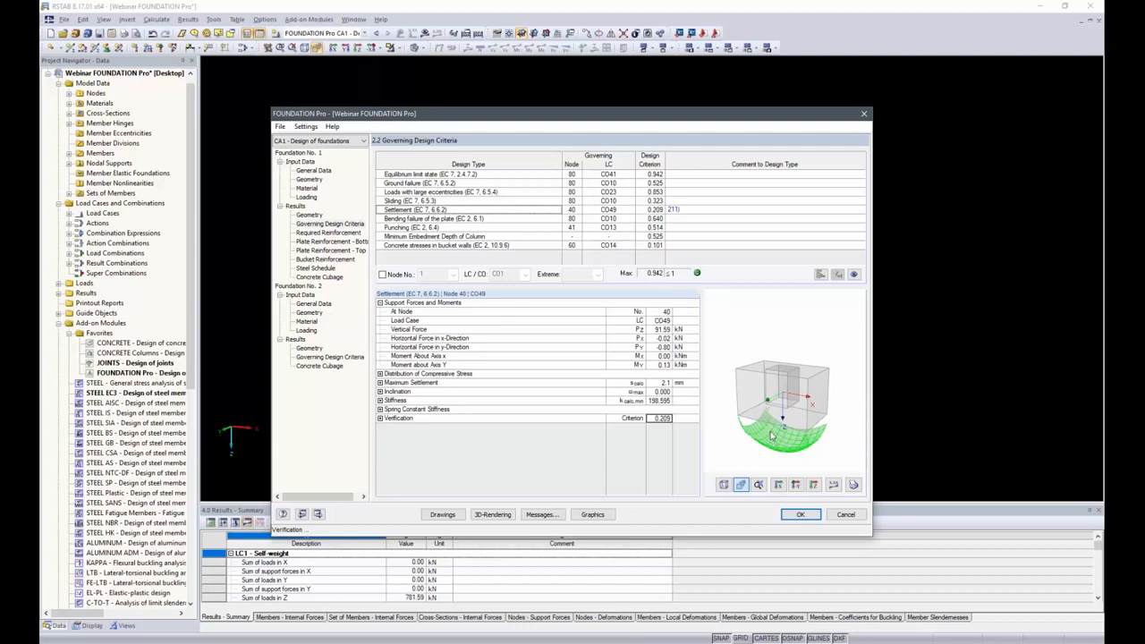
left_click(679, 210)
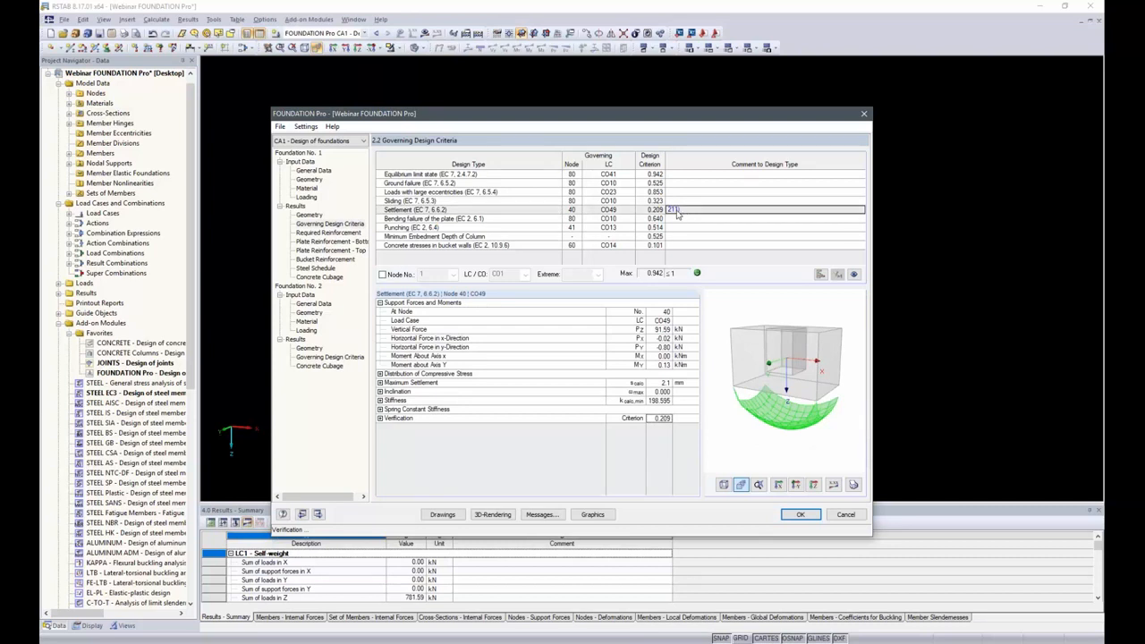
left_click(680, 218)
left_click(678, 211)
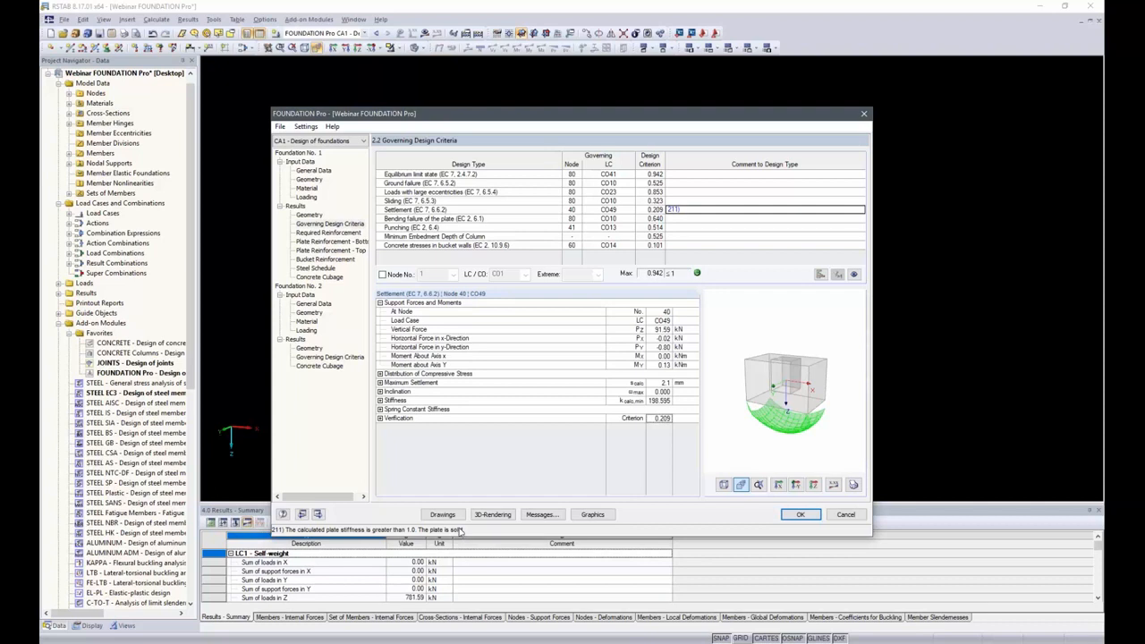
- Enable iterative calculation of contact pressure for the solid foundation plate in Foundation No. 1's settlement settings and recalculate
left_click(318, 172)
left_click(436, 514)
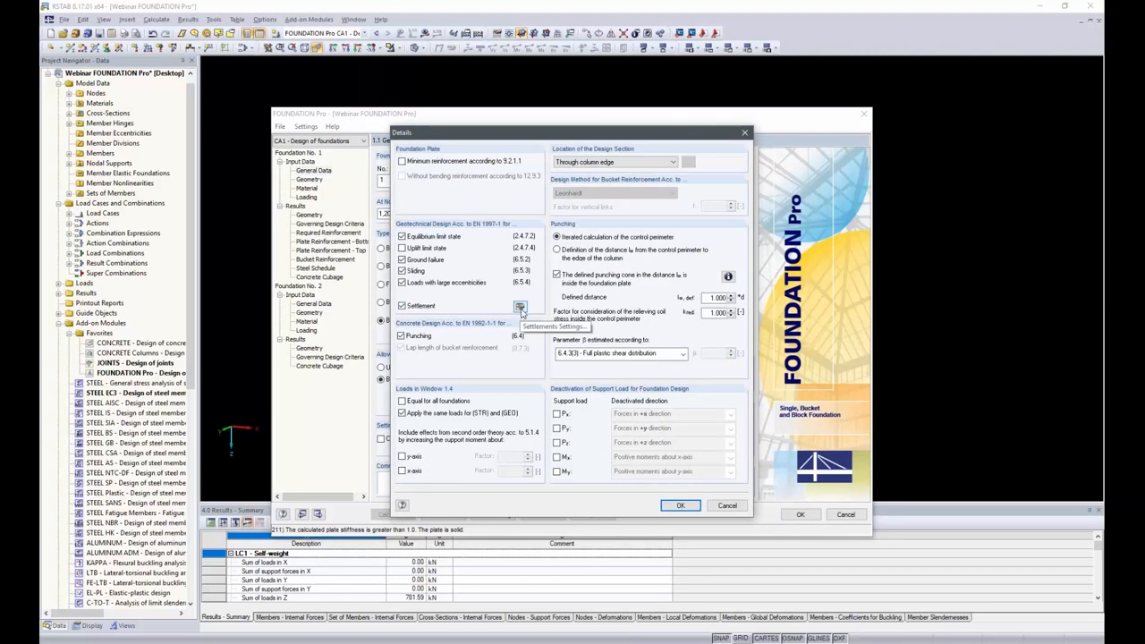
left_click(519, 307)
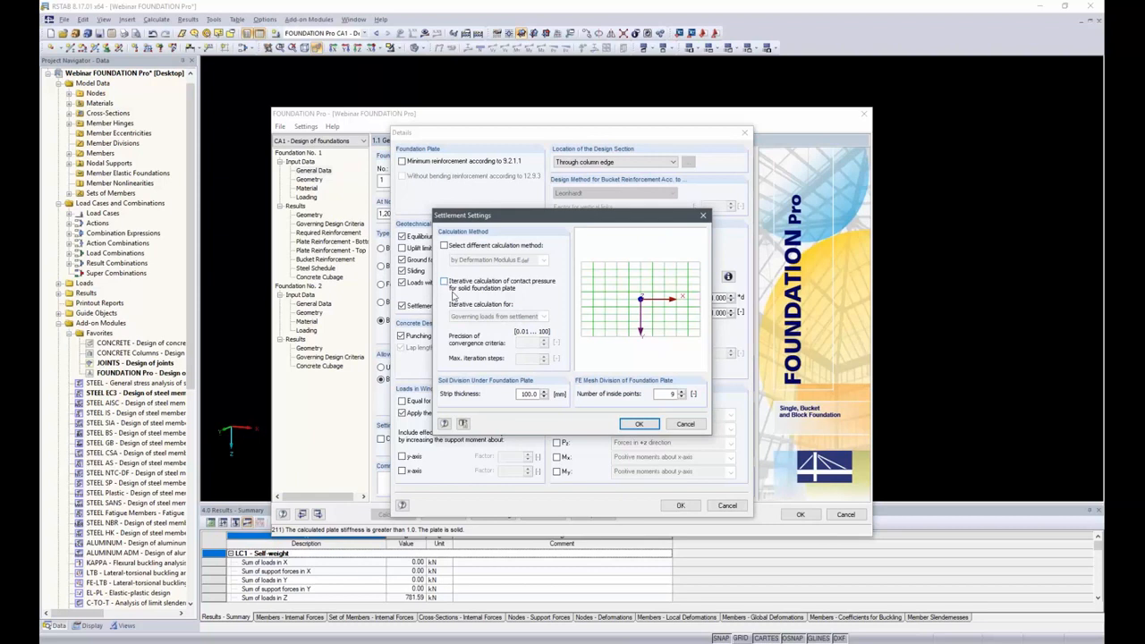
left_click(456, 286)
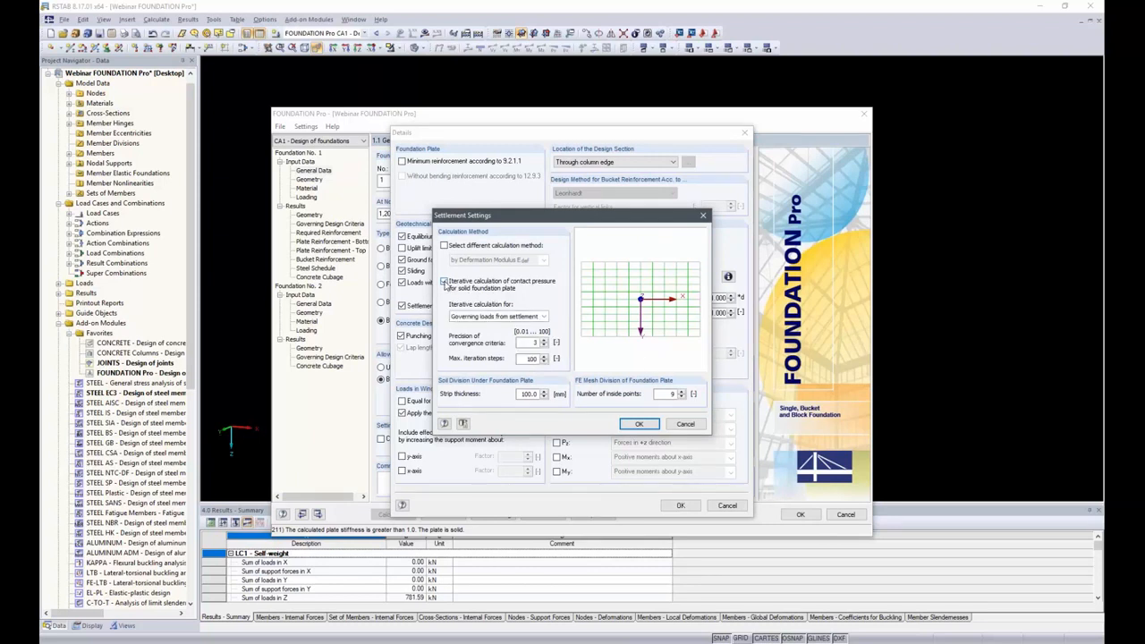
left_click(638, 424)
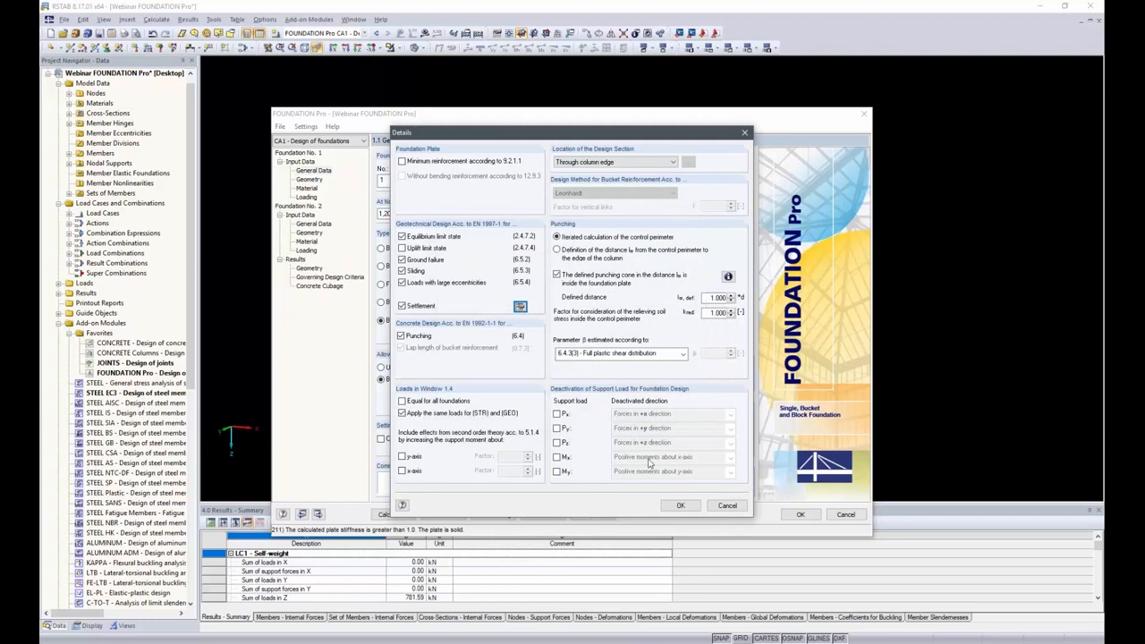
left_click(681, 506)
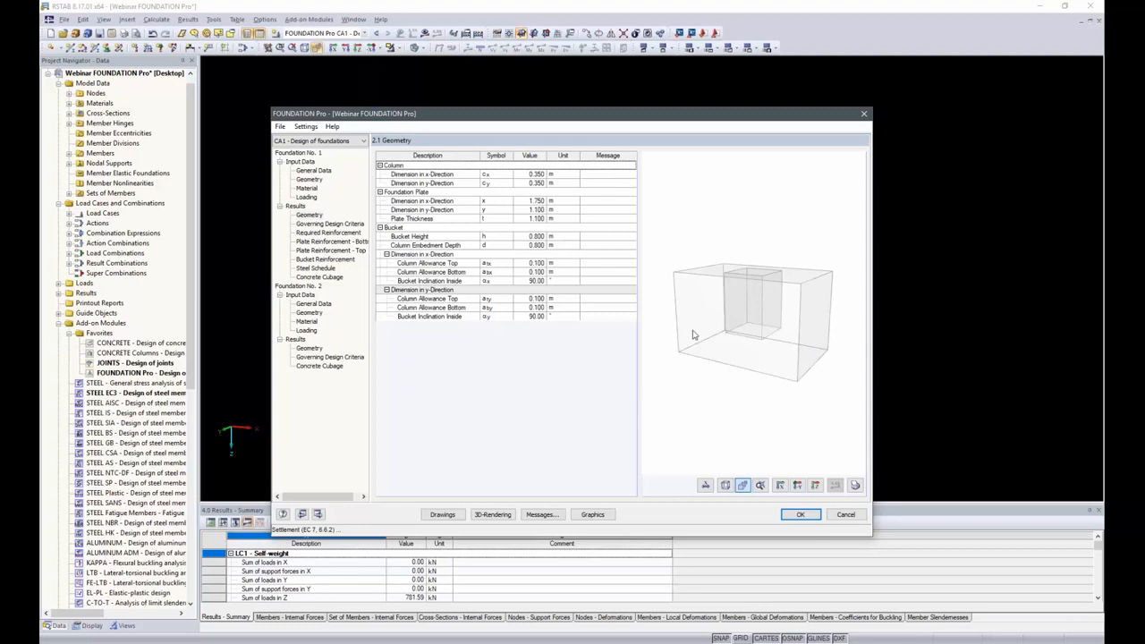
- Examine the recalculated settlement design of Foundation No. 1 with its spring constant stiffness, and close the foundation module
left_click(324, 223)
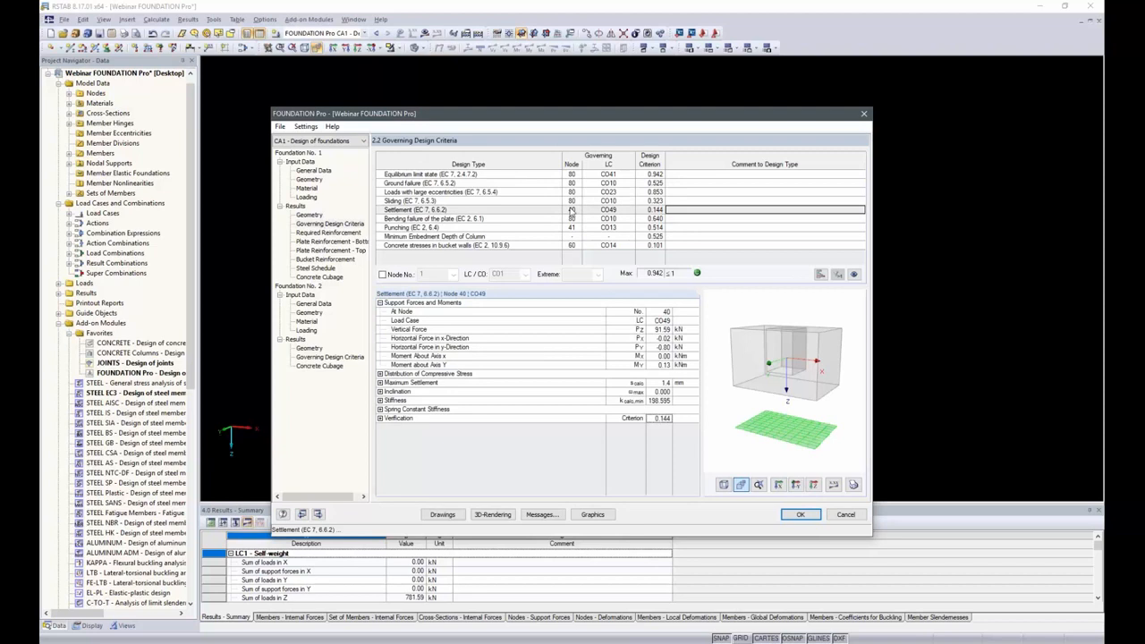
left_click(656, 211)
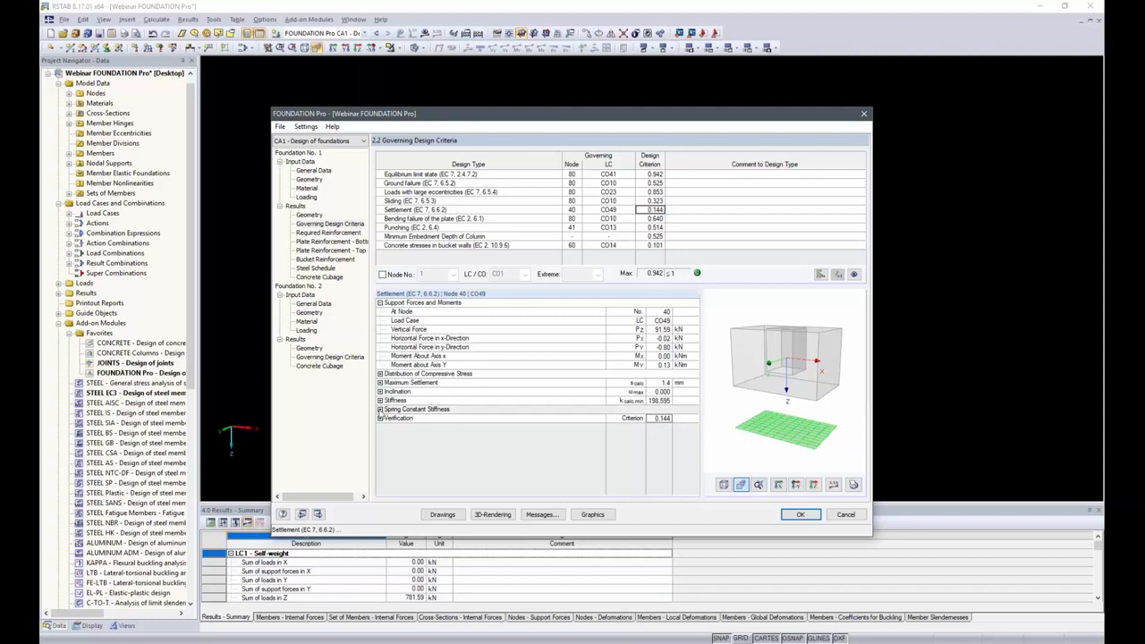
left_click(380, 408)
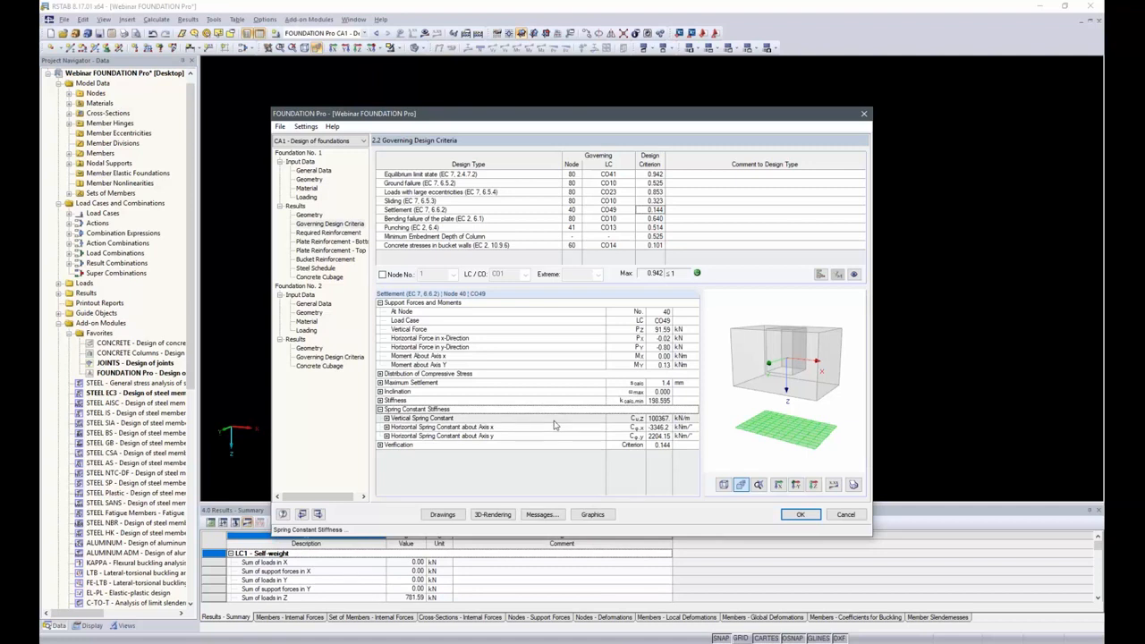
left_click(801, 516)
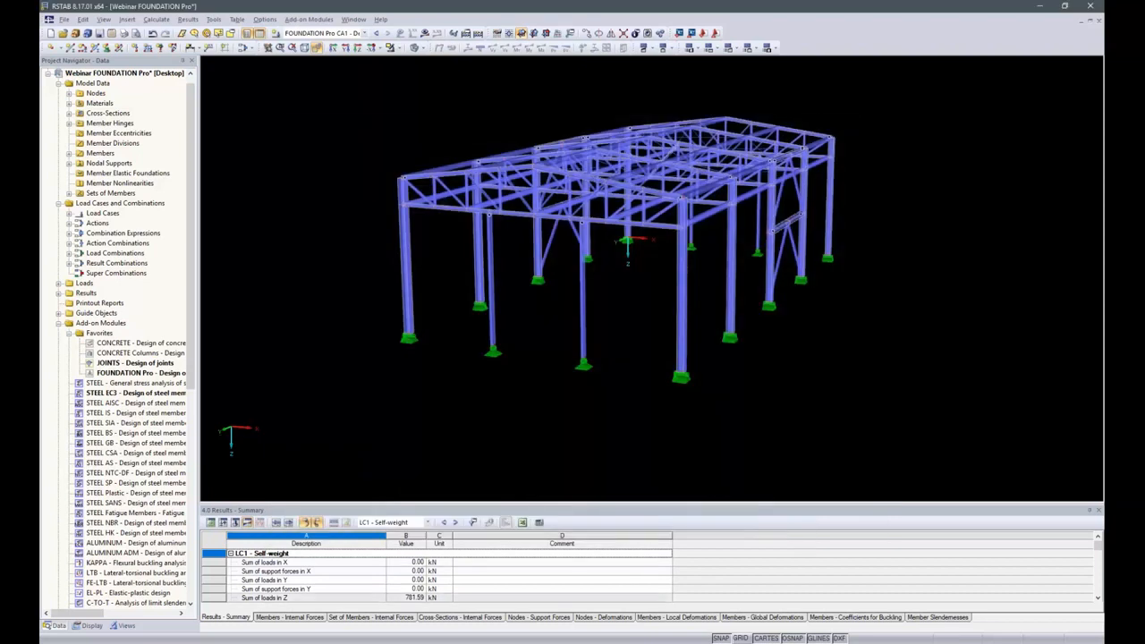
- Export the support spring constants from CO49 at node 40 to RSTAB, overwriting existing nodal supports and deleting the results
double_click(125, 374)
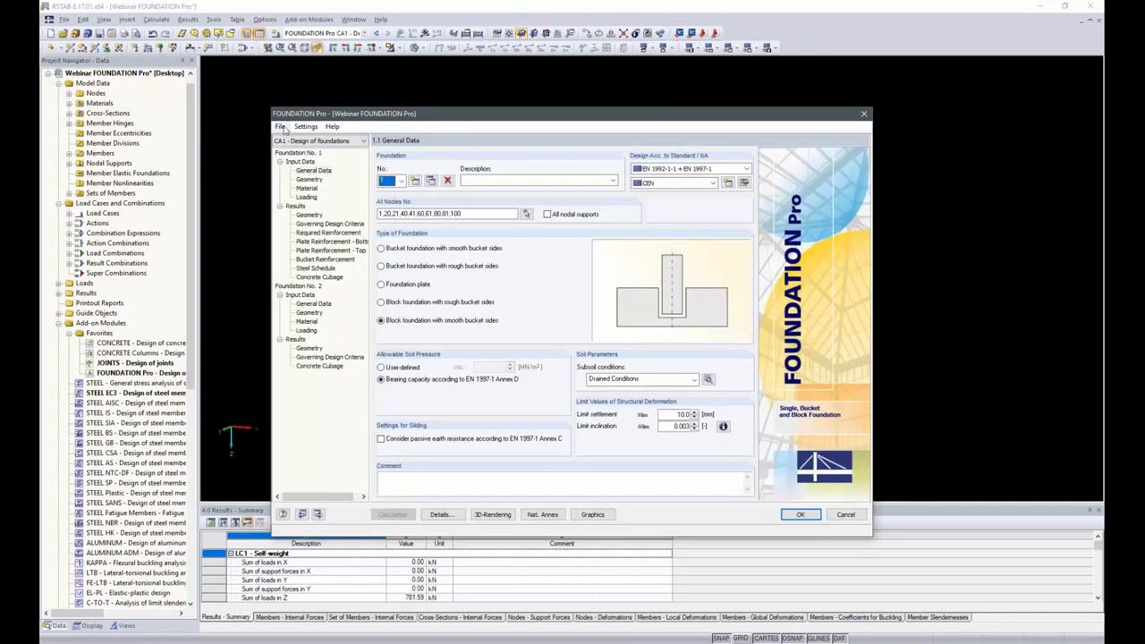
left_click(279, 127)
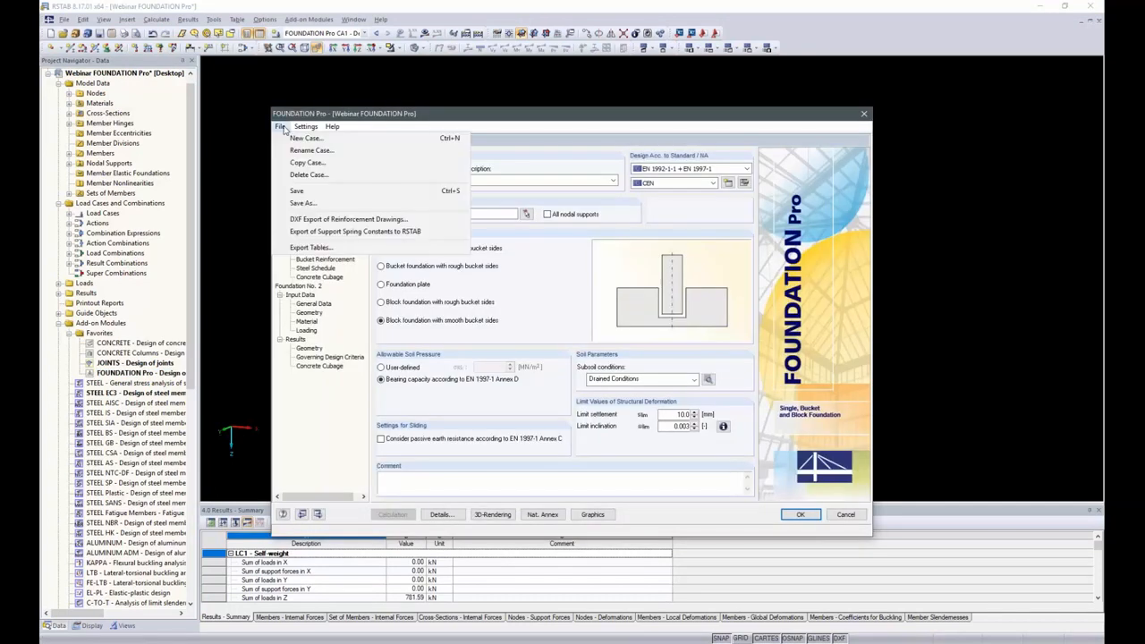
left_click(346, 233)
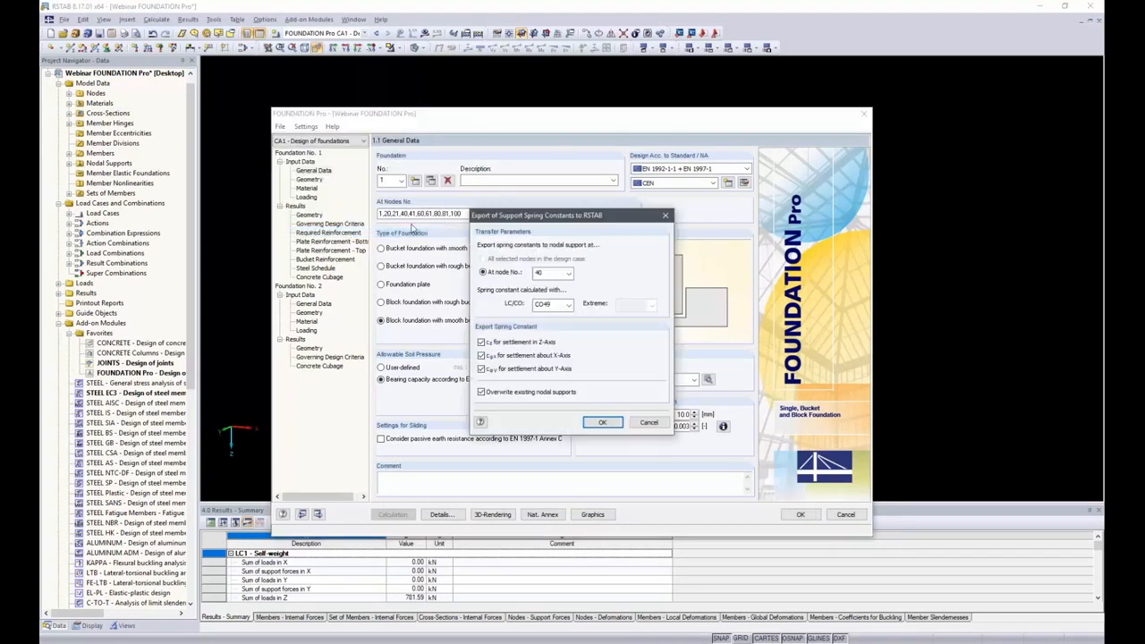
left_click(602, 426)
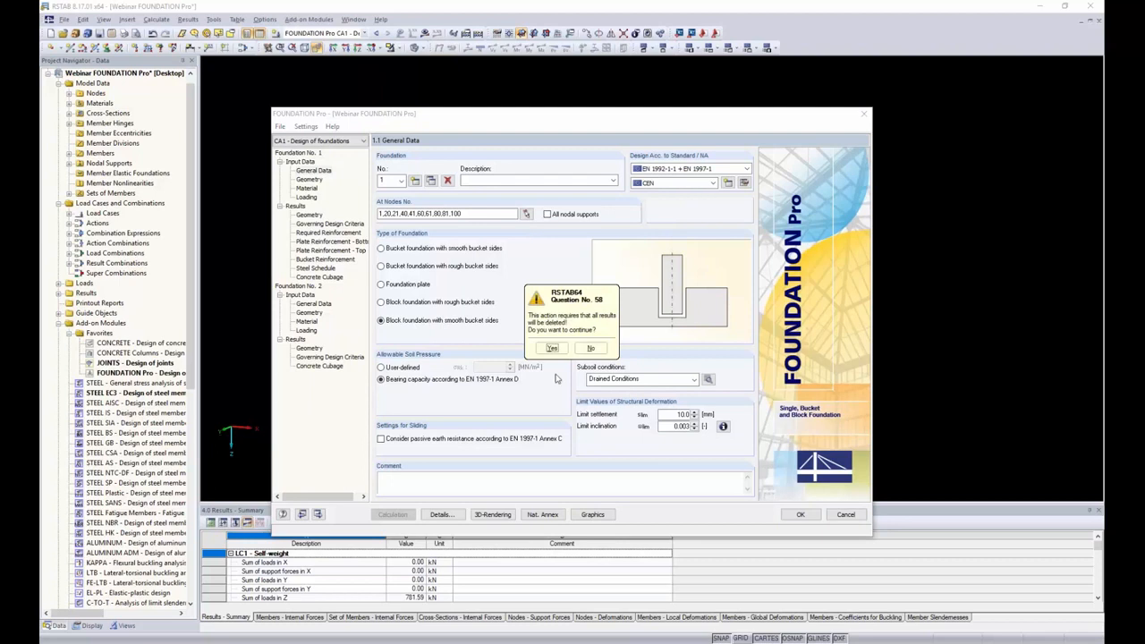
left_click(551, 349)
left_click(802, 515)
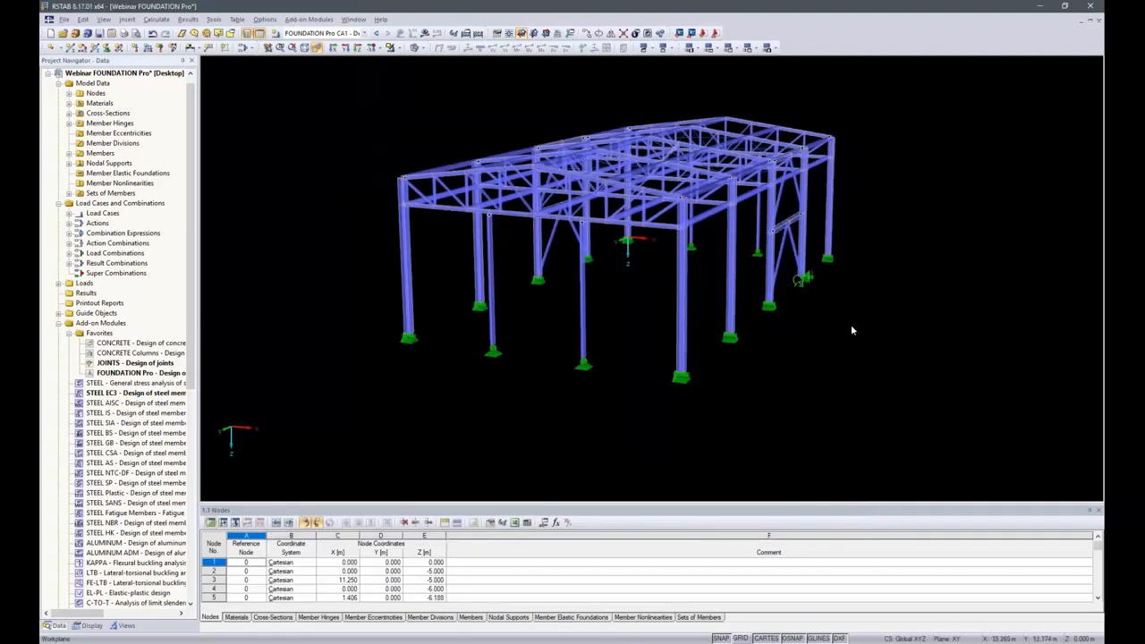
- Inspect the exported spring support at node 40, including the list of support types and the support's definition
middle_click_drag(841, 297, 749, 349, "ctrl")
mouse_move(820, 319)
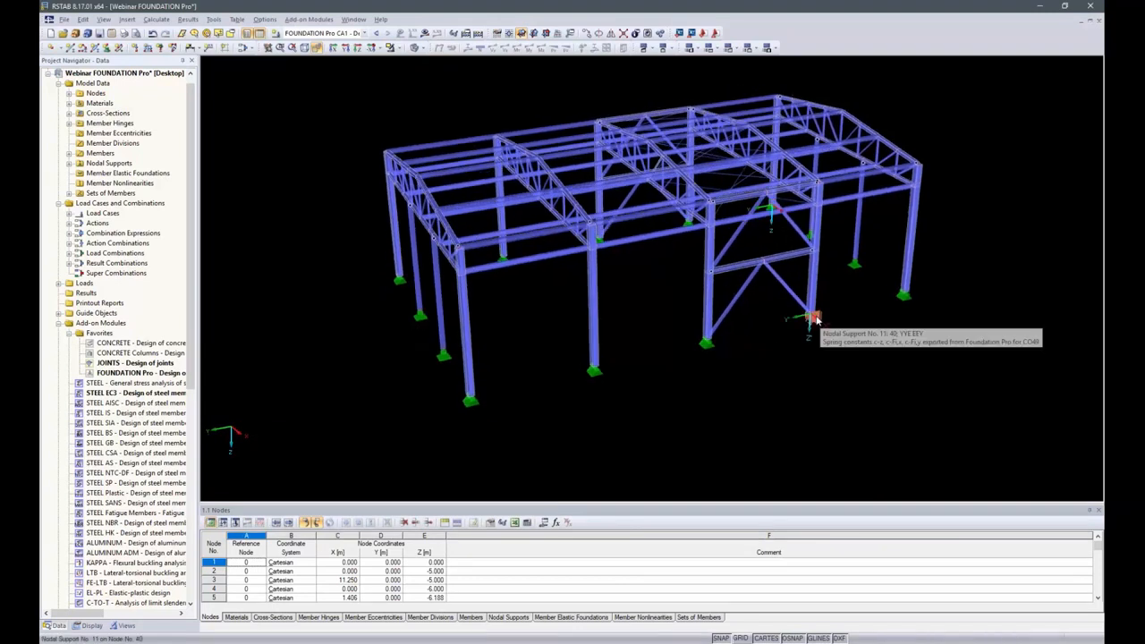
scroll(820, 320, "up", 4)
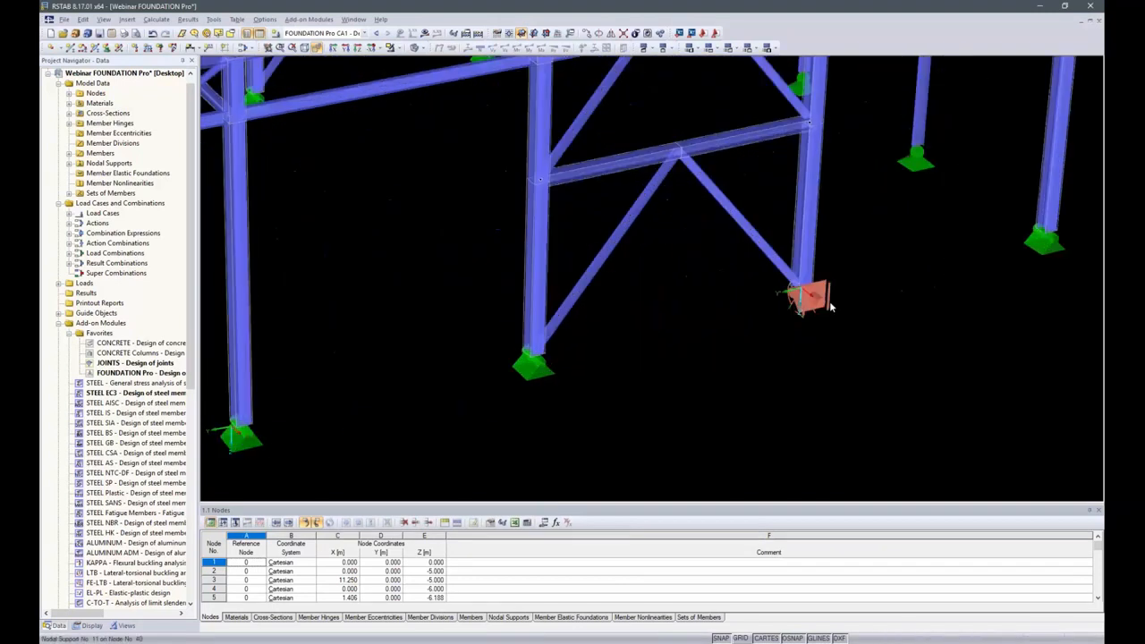
mouse_move(827, 295)
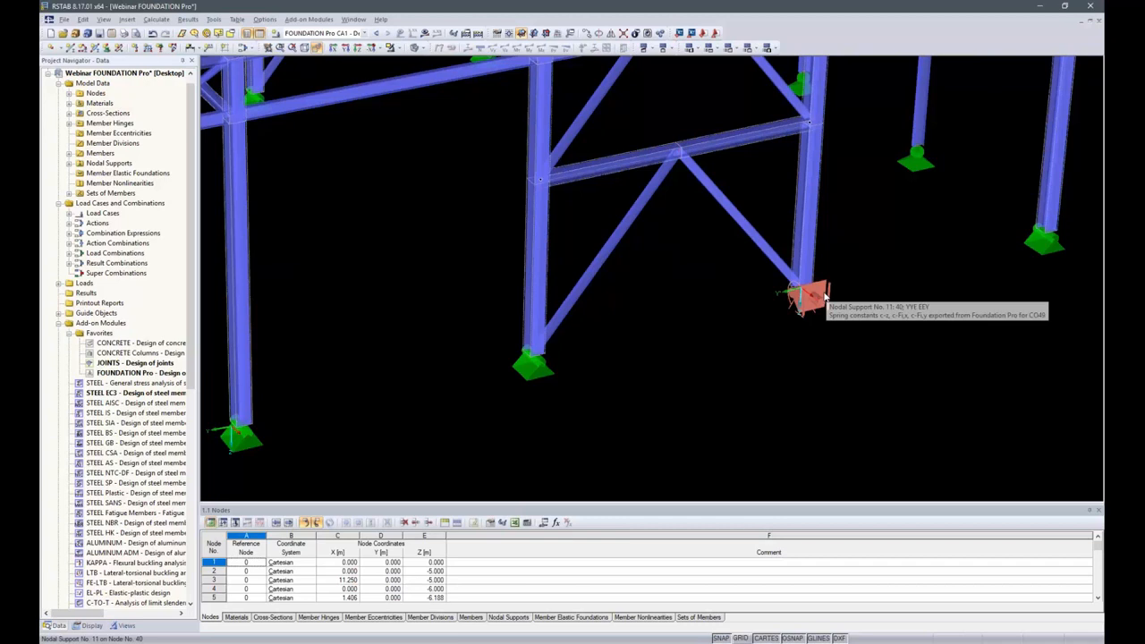
double_click(823, 295)
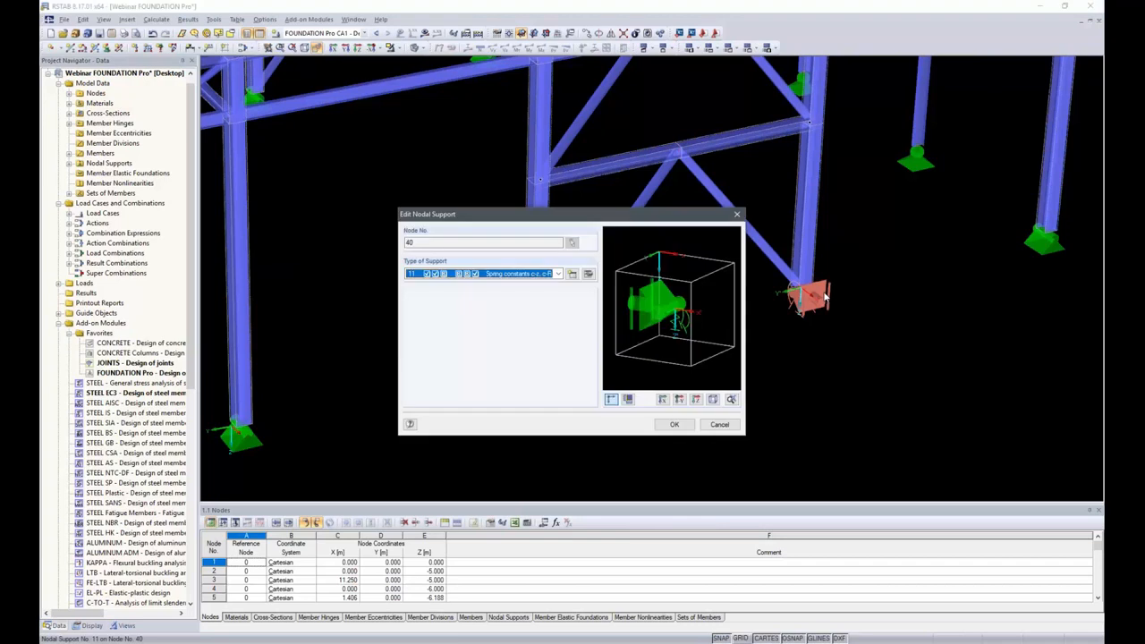
left_click(558, 274)
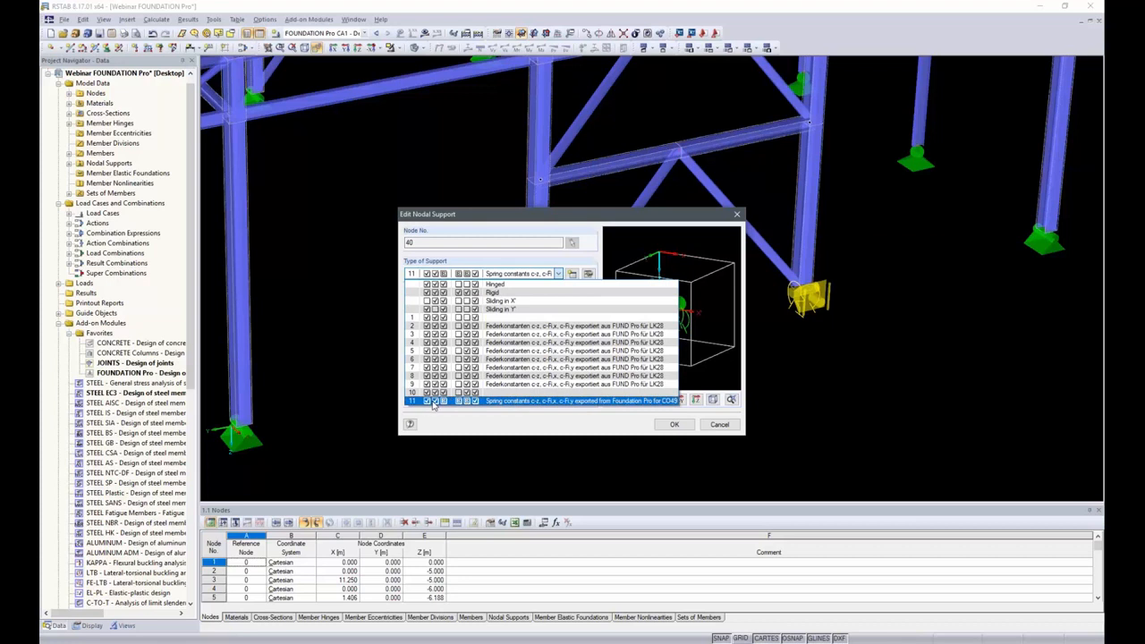
left_click(502, 403)
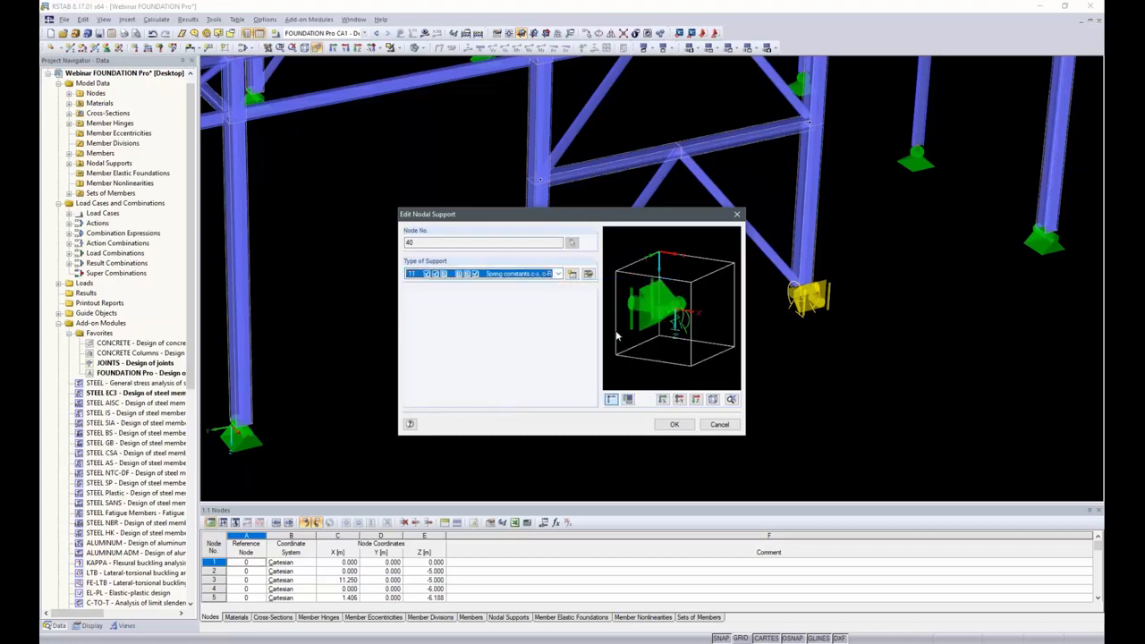
left_click(588, 274)
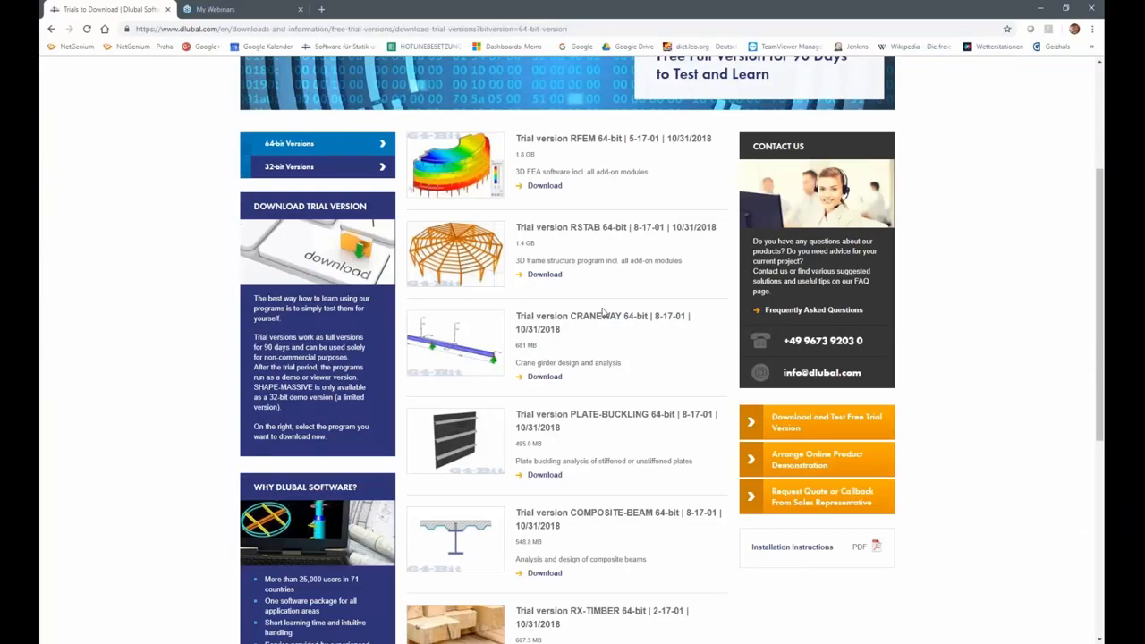
- Look through the 64-bit trial versions on the Dlubal download page in the web browser
scroll(678, 372, "up", 3)
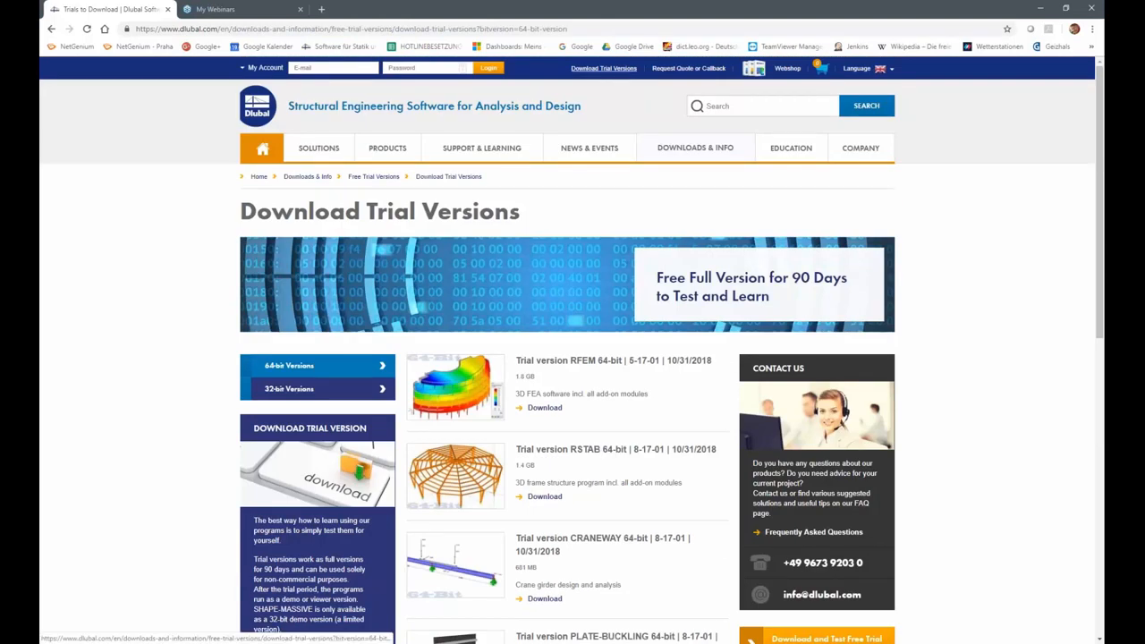
scroll(675, 365, "down", 2)
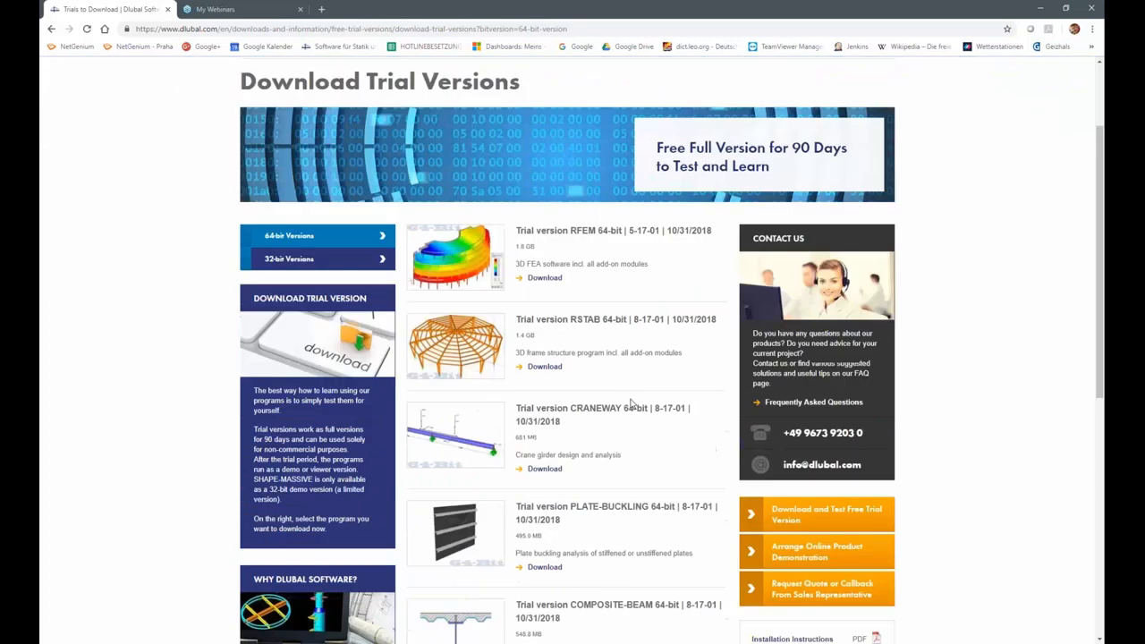